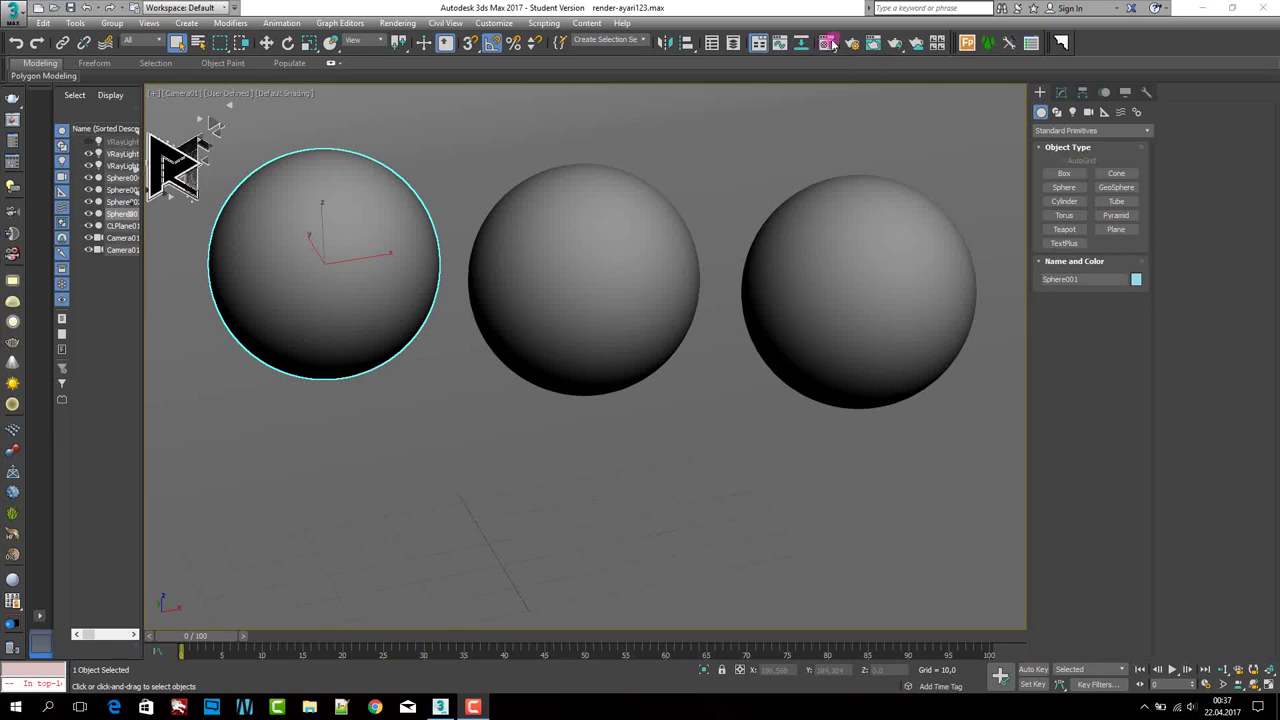
Step: Open the Material Editor and reset all material sample slots to their defaults
left_click(826, 44)
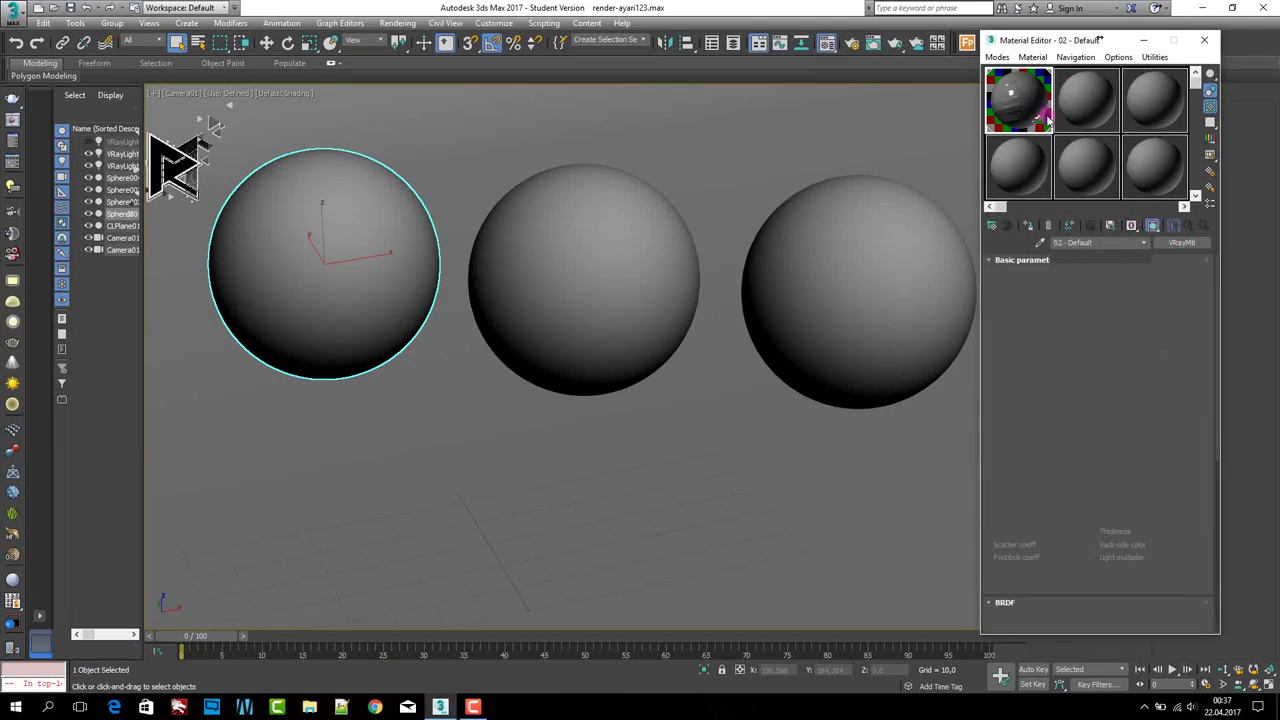
left_click(1154, 57)
left_click(1166, 136)
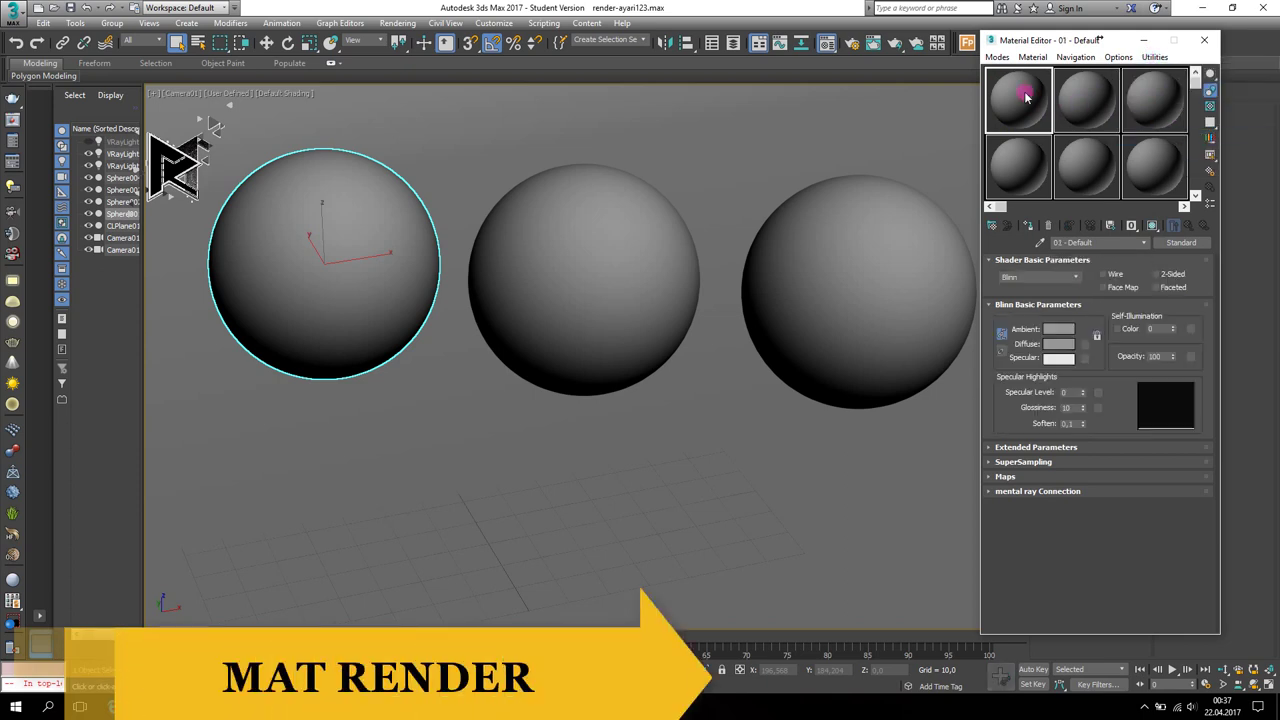
Step: Change the 01 - Default material from Standard to a V-Ray VRayMtl
left_click(1175, 231)
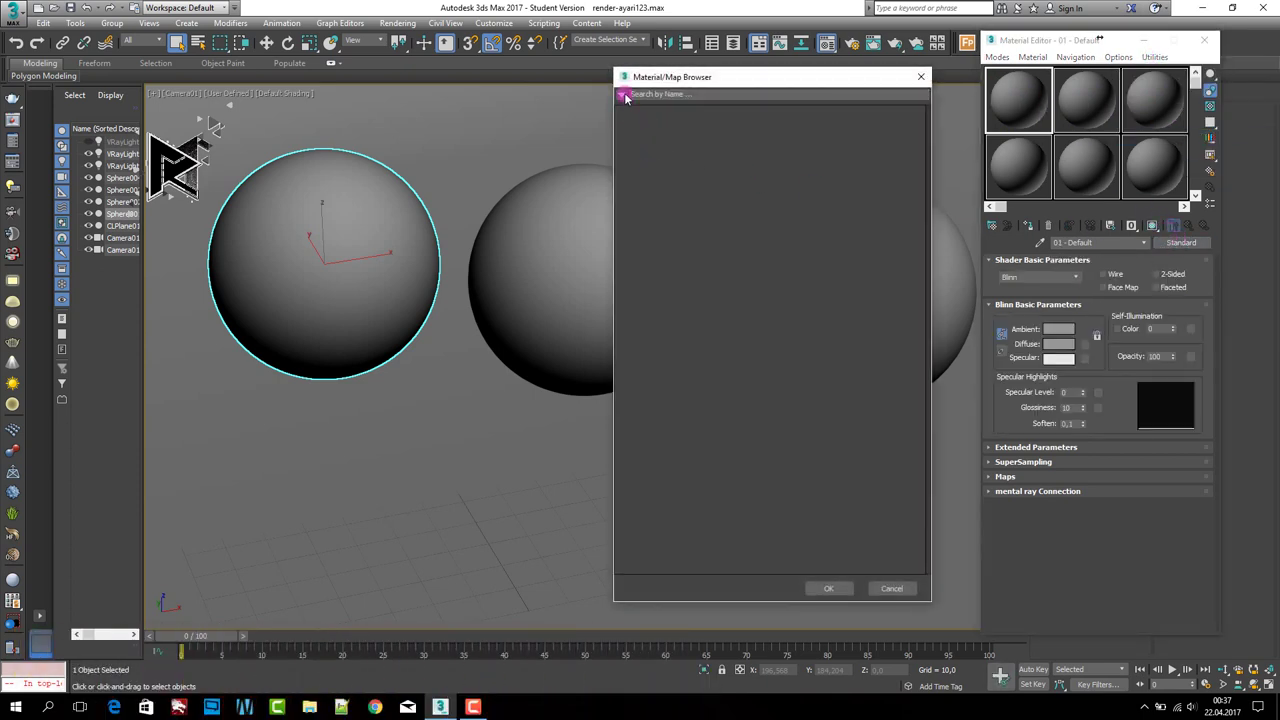
right_click(646, 191)
left_click(662, 196)
left_click(660, 131)
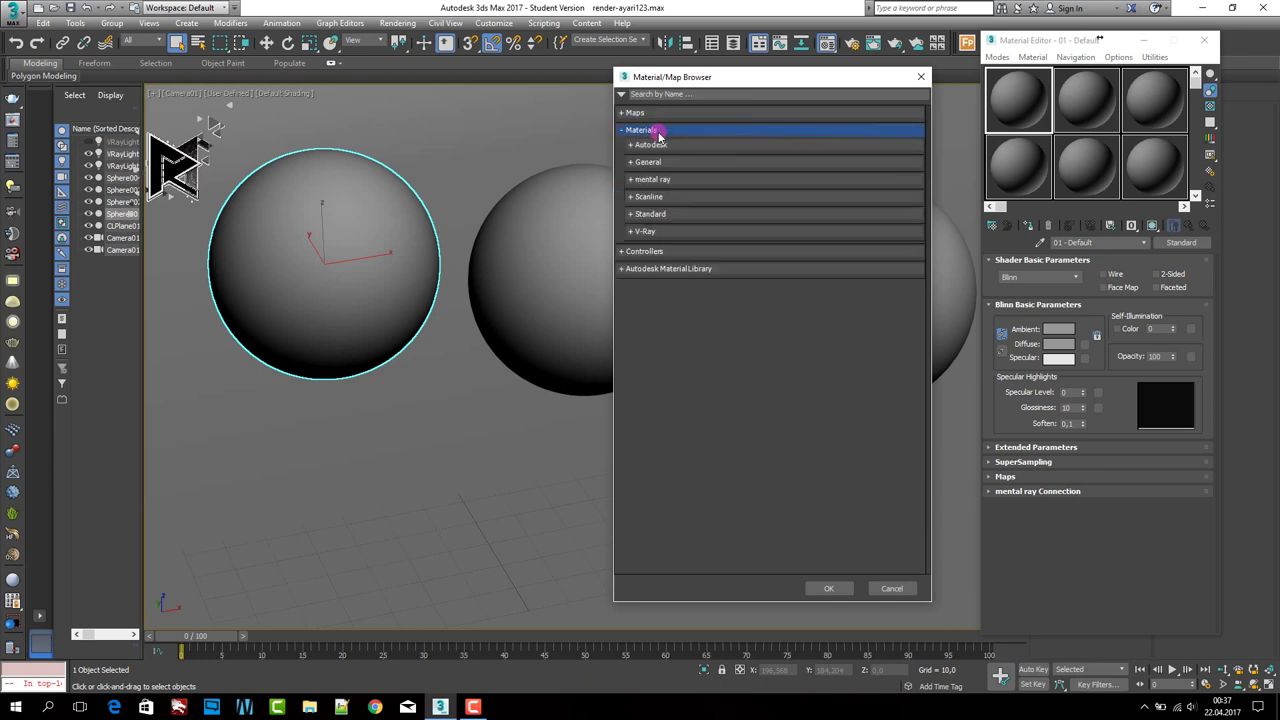
left_click(670, 236)
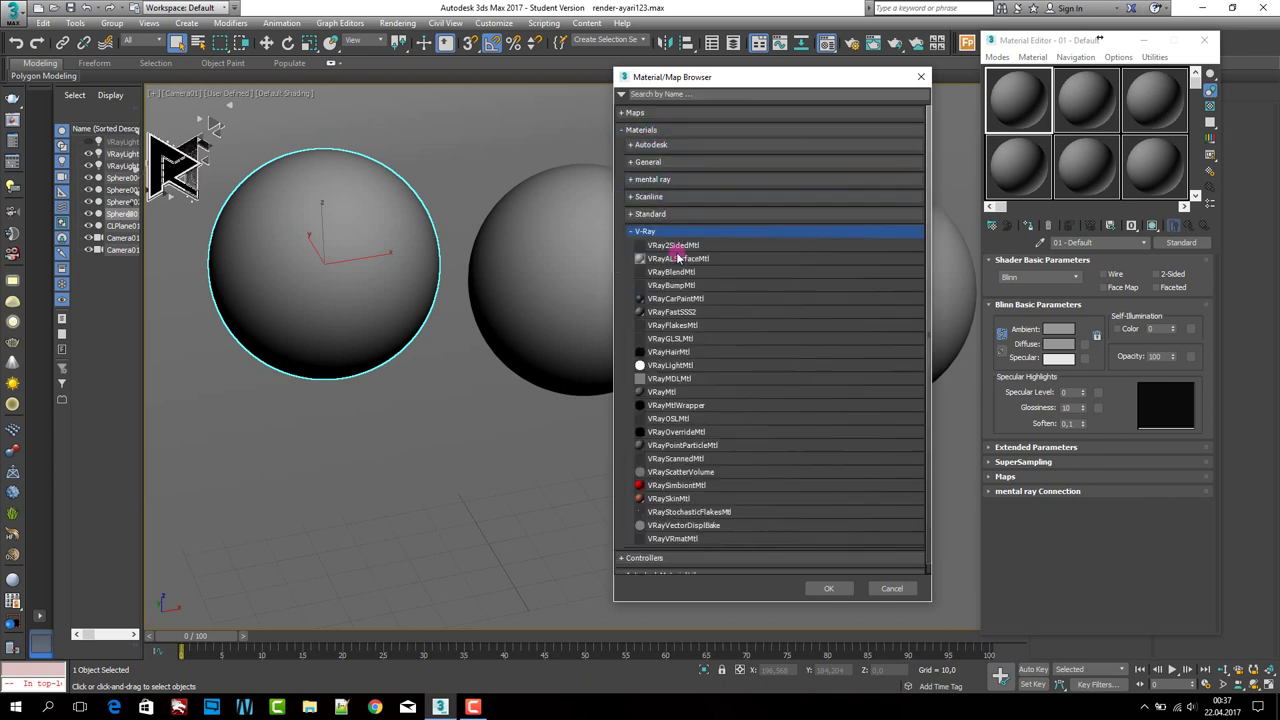
left_click(706, 392)
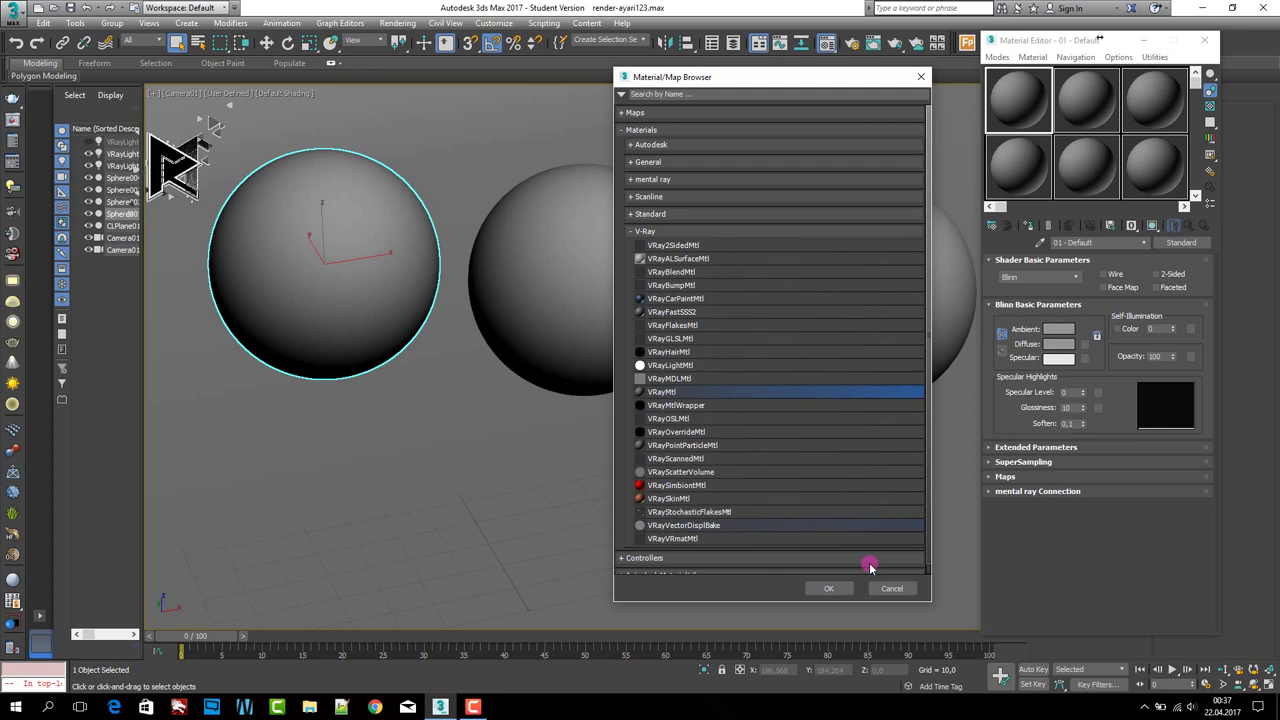
left_click(822, 587)
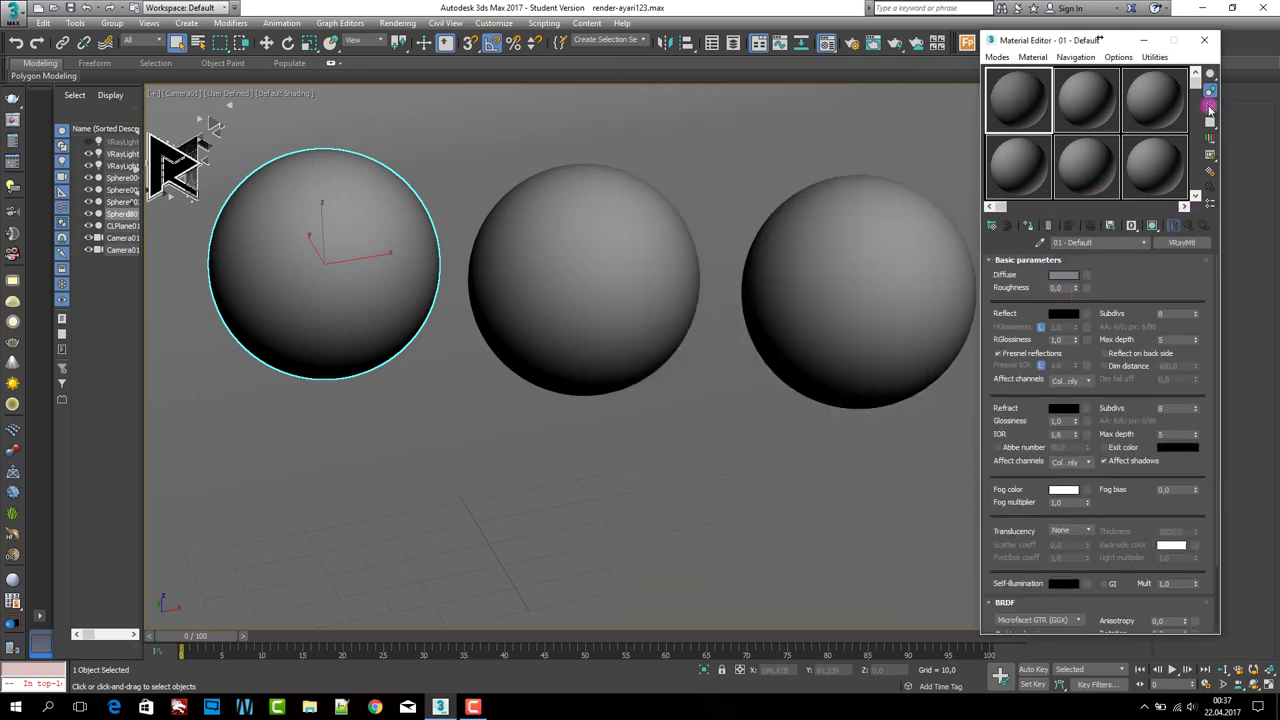
Step: In the enlarged preview, set the VRayMtl diffuse colour to light grey (206, 205, 200)
double_click(1040, 104)
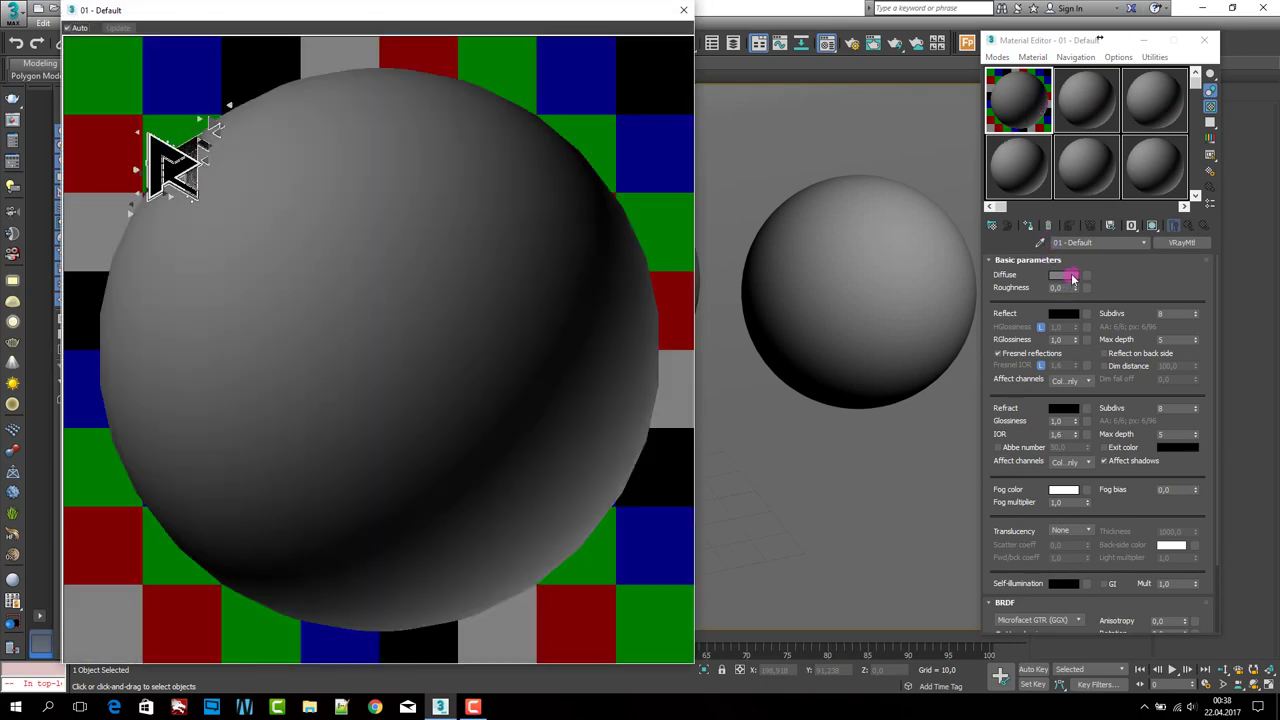
left_click(1072, 279)
left_click_drag(475, 51, 882, 180)
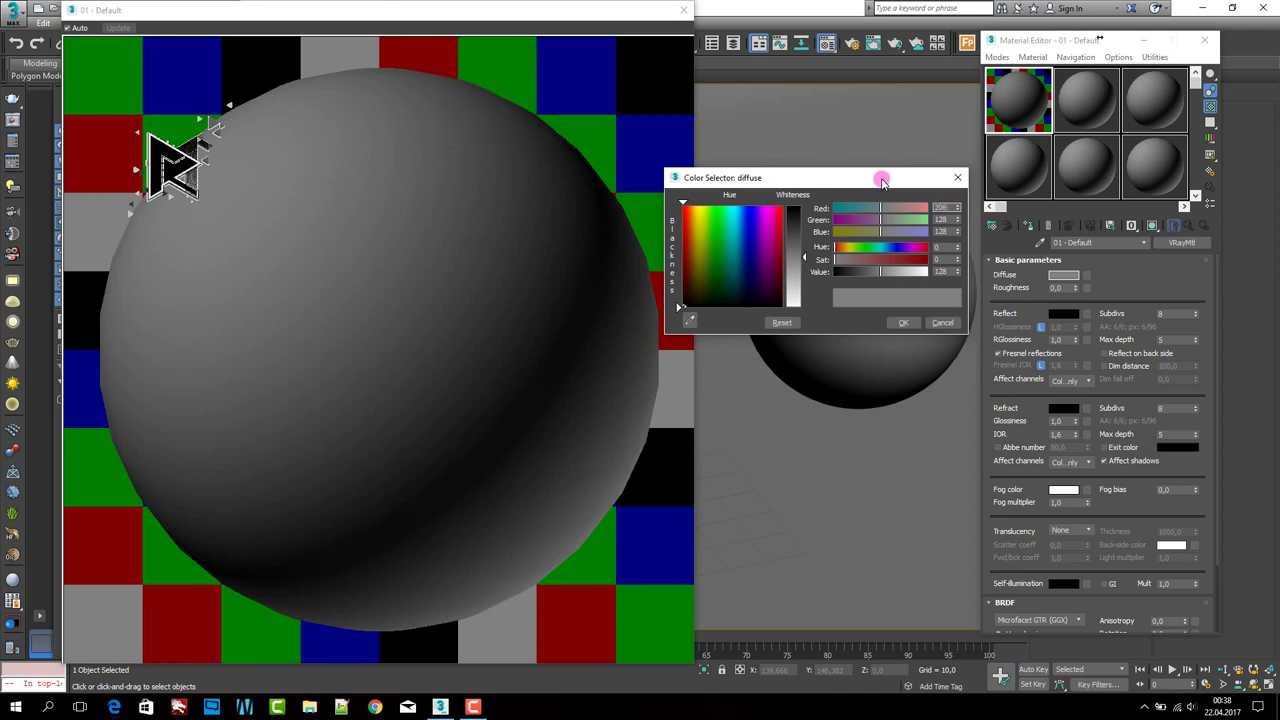
key("Tab")
type("5")
key("Tab")
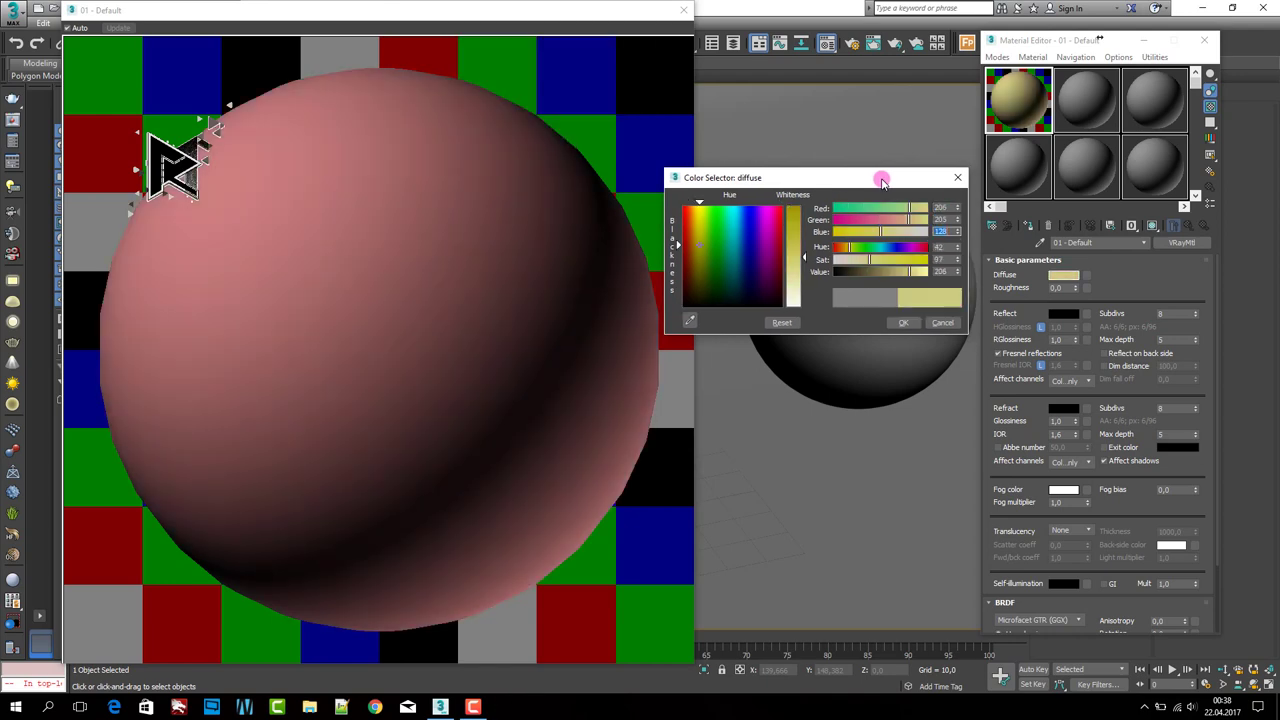
type("200")
key("Return")
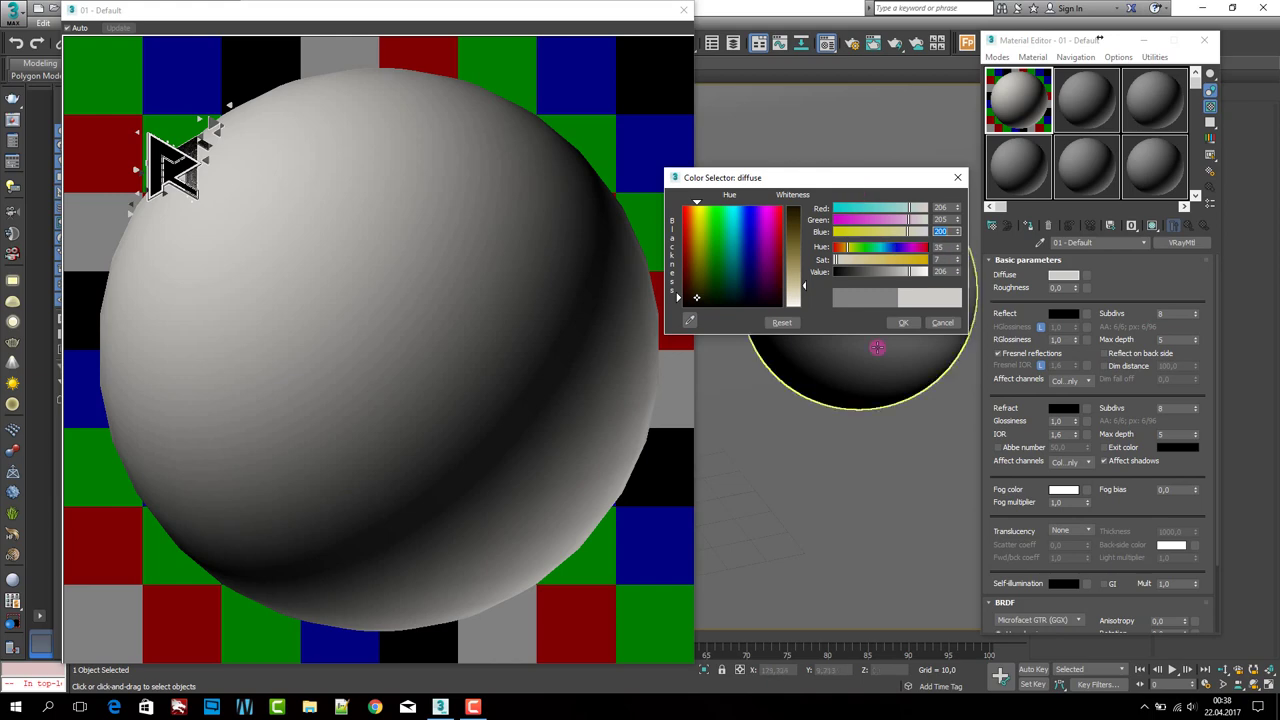
left_click(903, 322)
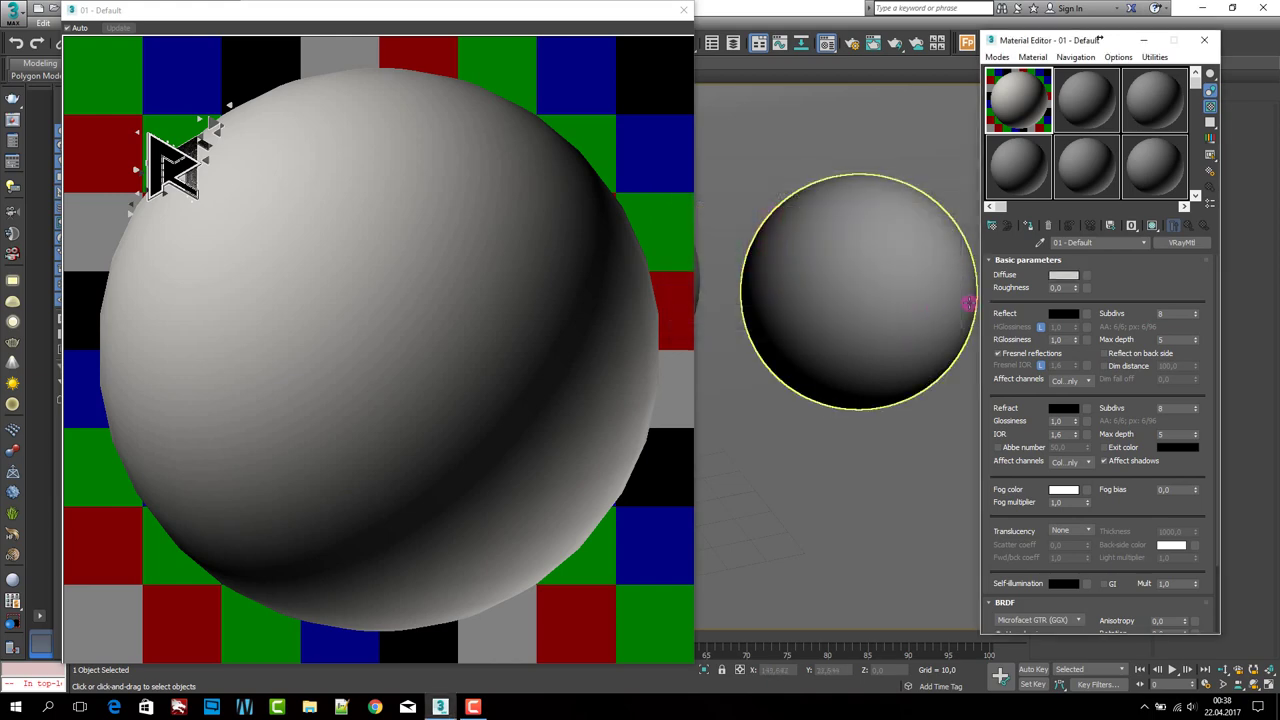
left_click(1087, 275)
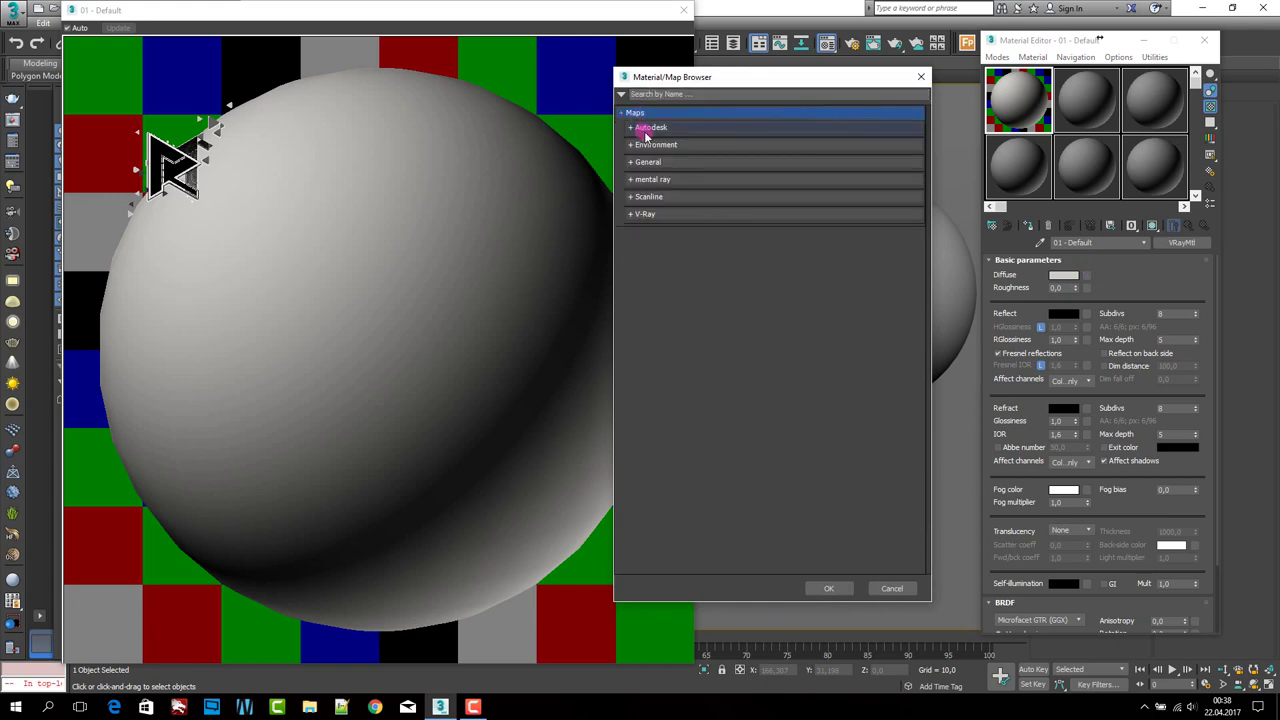
Step: Assign a Falloff map from the General category to the diffuse channel
left_click(671, 166)
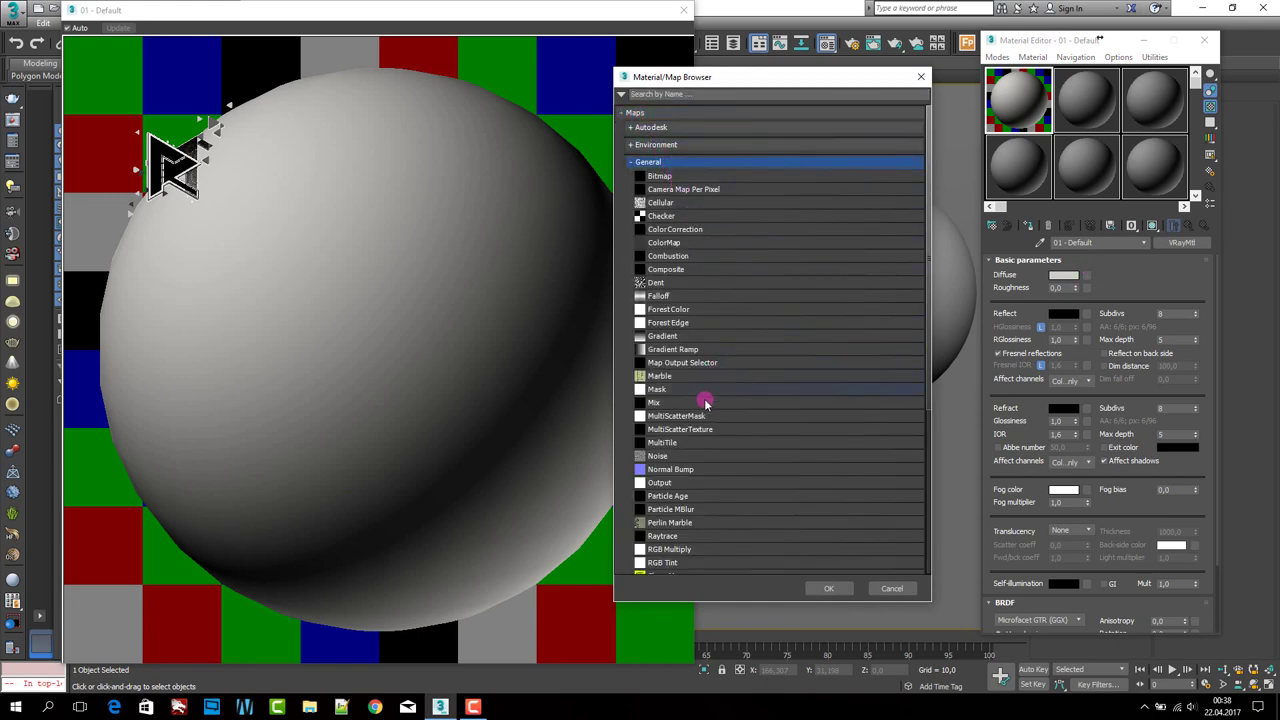
left_click(695, 295)
double_click(695, 295)
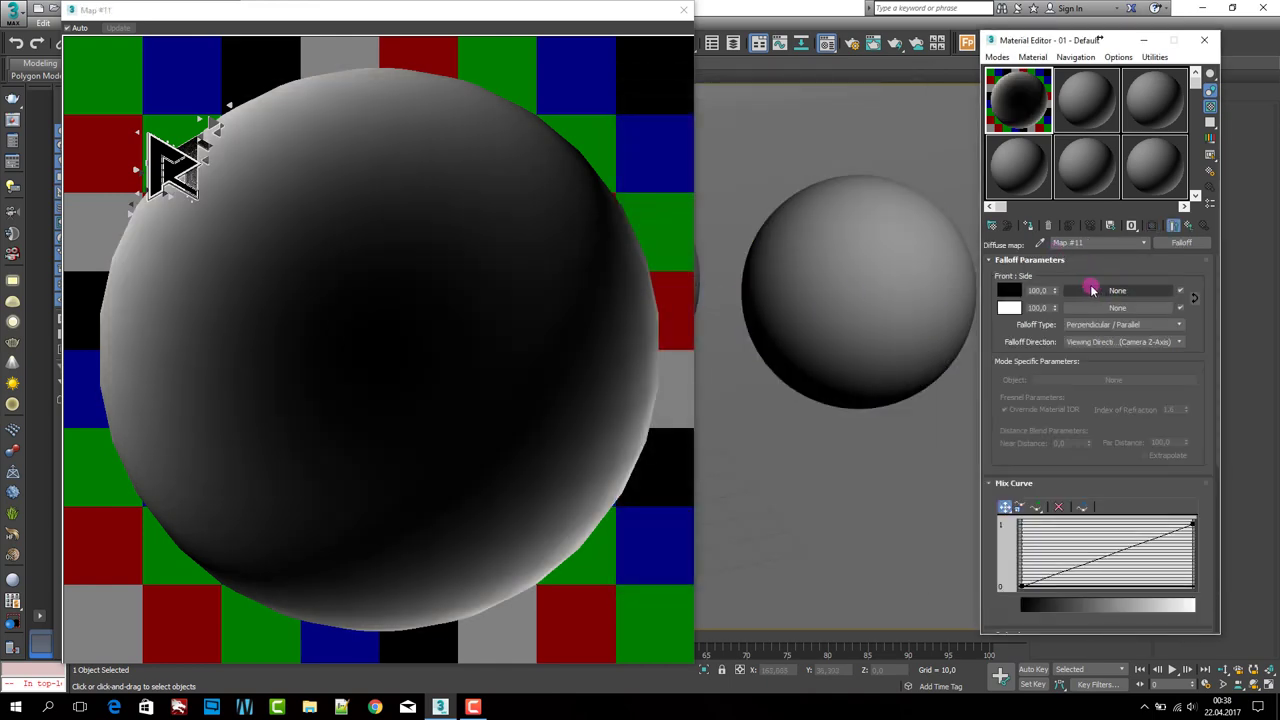
Step: Set the Falloff front colour to muted purple and the side colour to dark purple (red 42)
left_click(1014, 292)
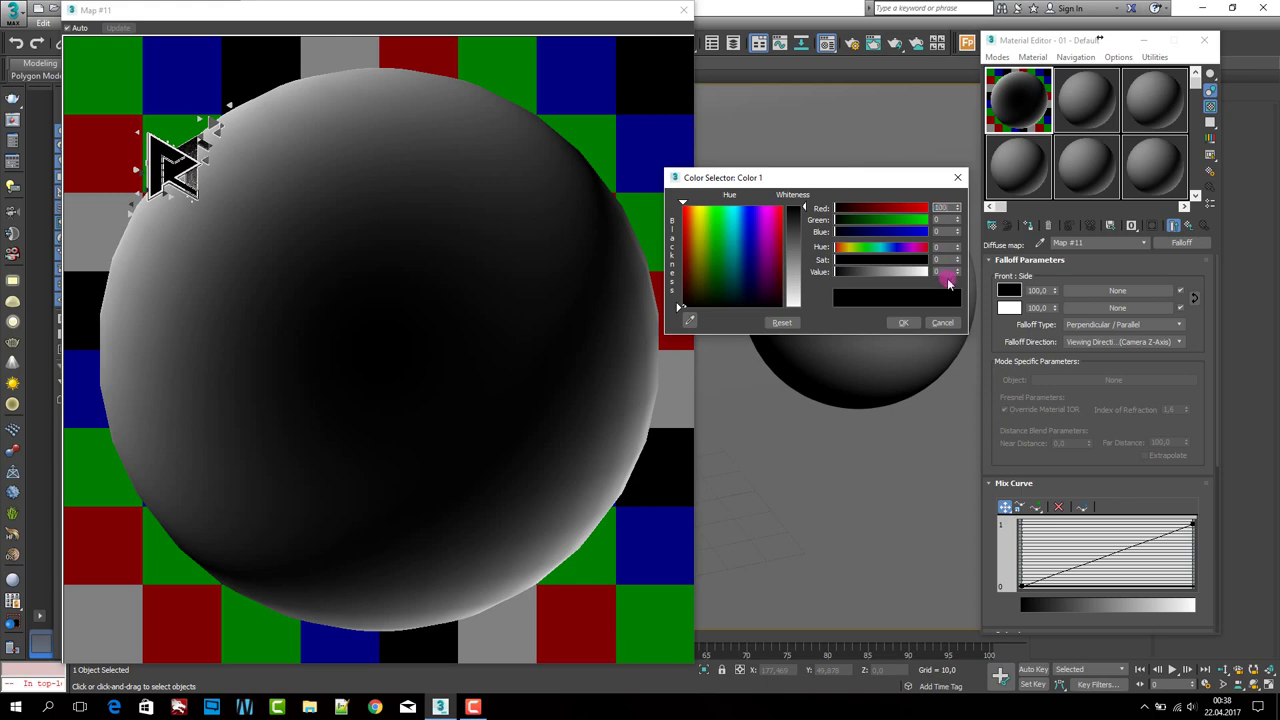
left_click_drag(681, 305, 693, 267)
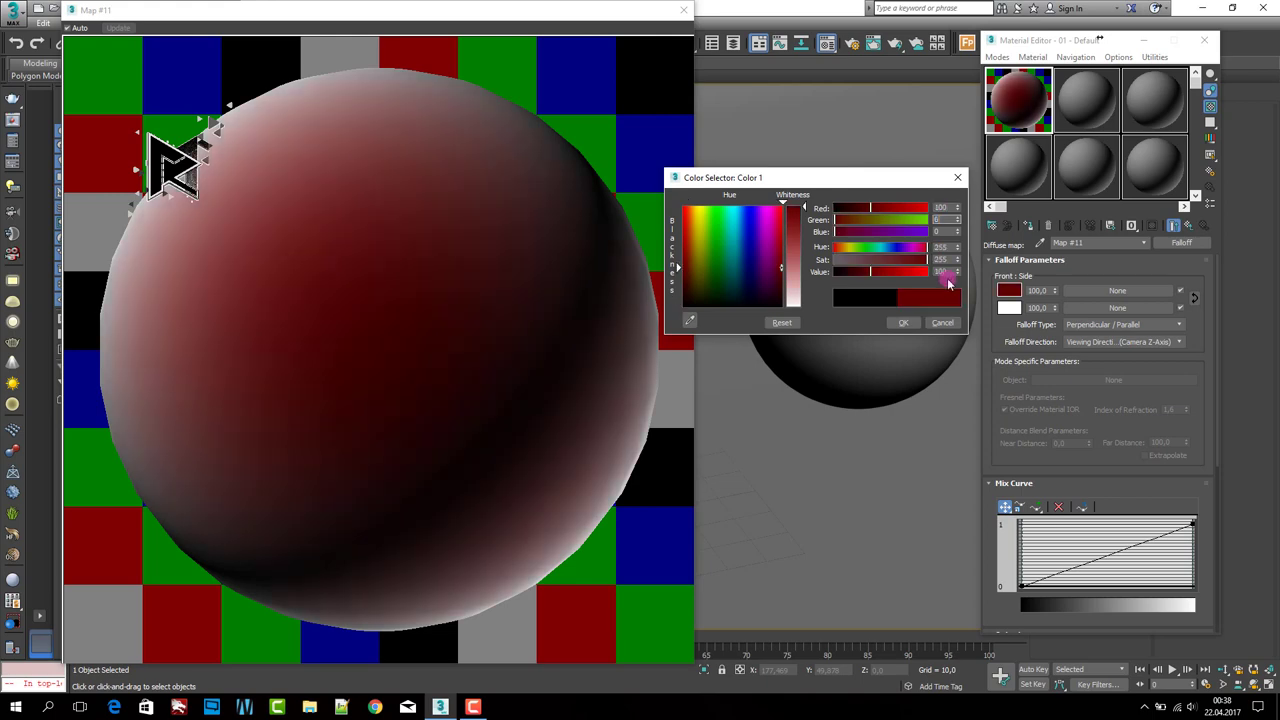
left_click(905, 322)
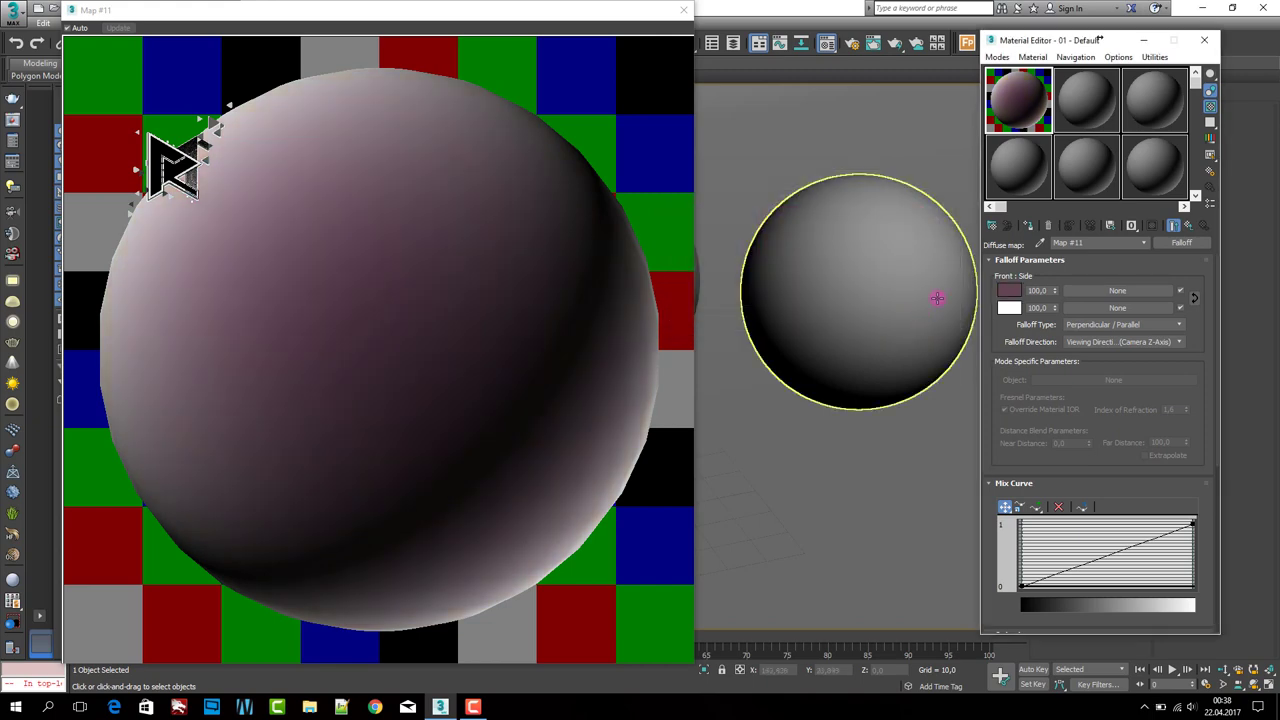
left_click(1008, 308)
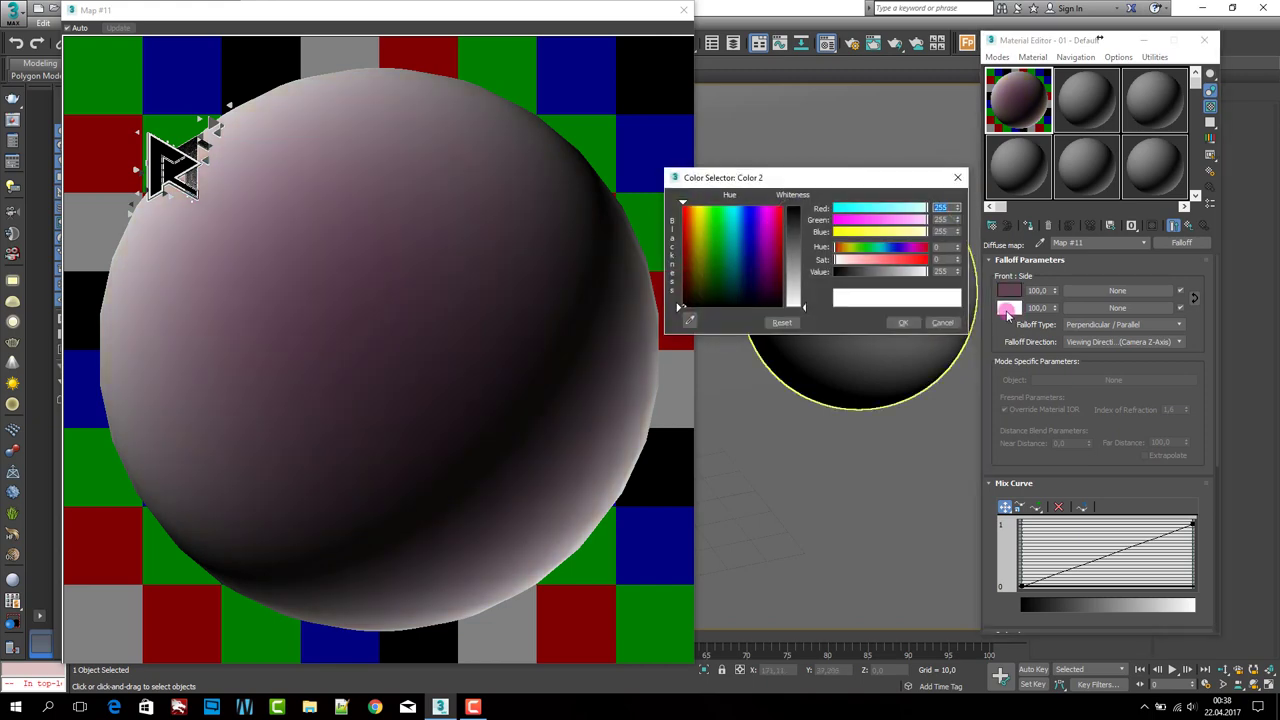
type("42")
key("Tab")
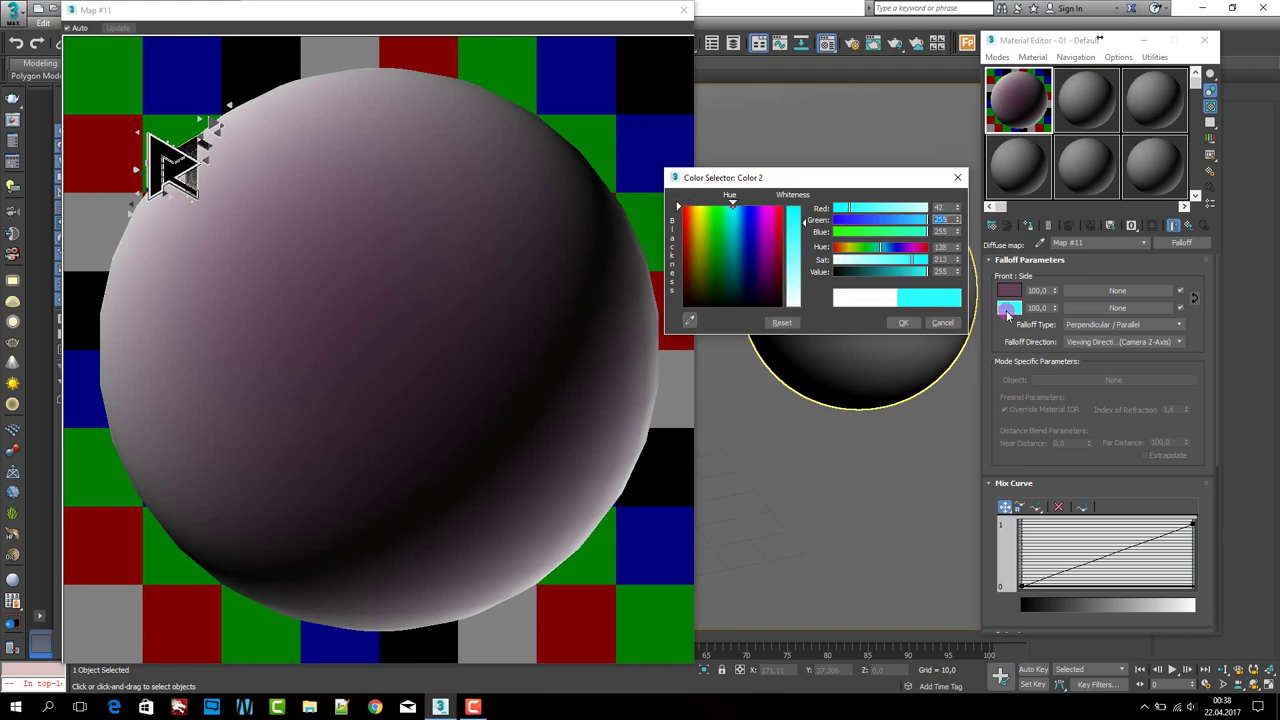
type("0")
key("Tab")
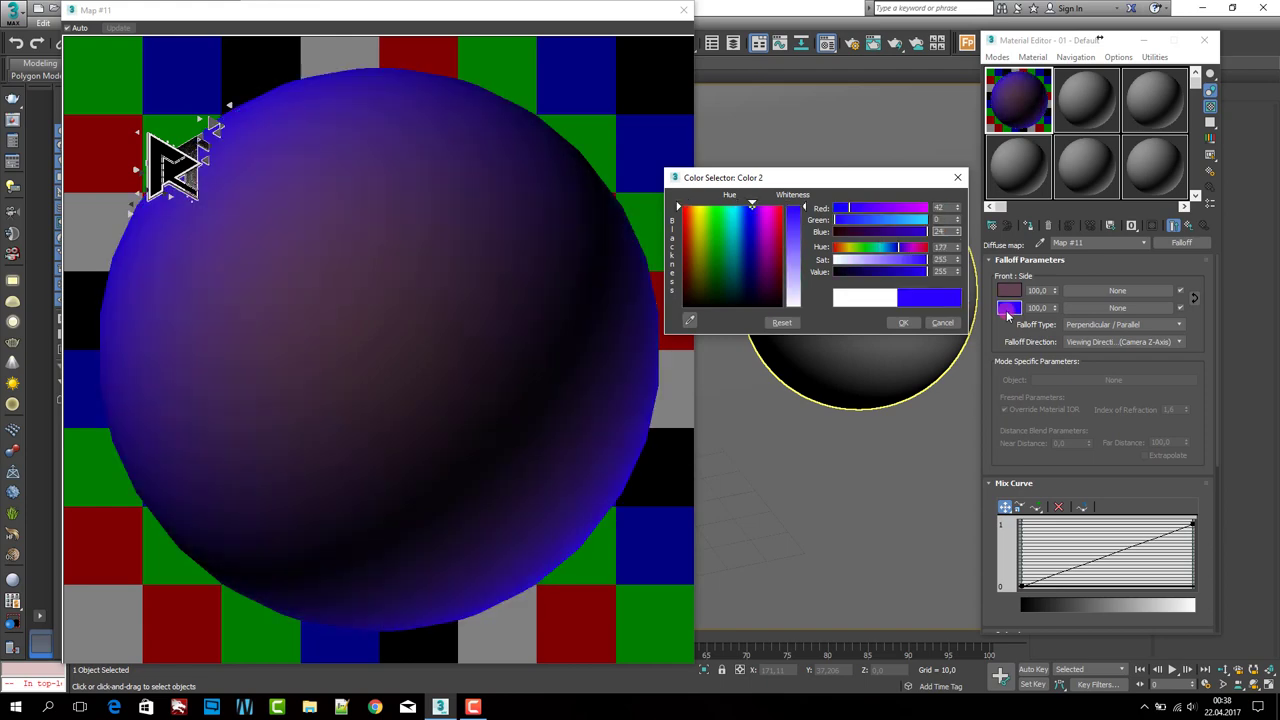
key("Tab")
left_click(903, 322)
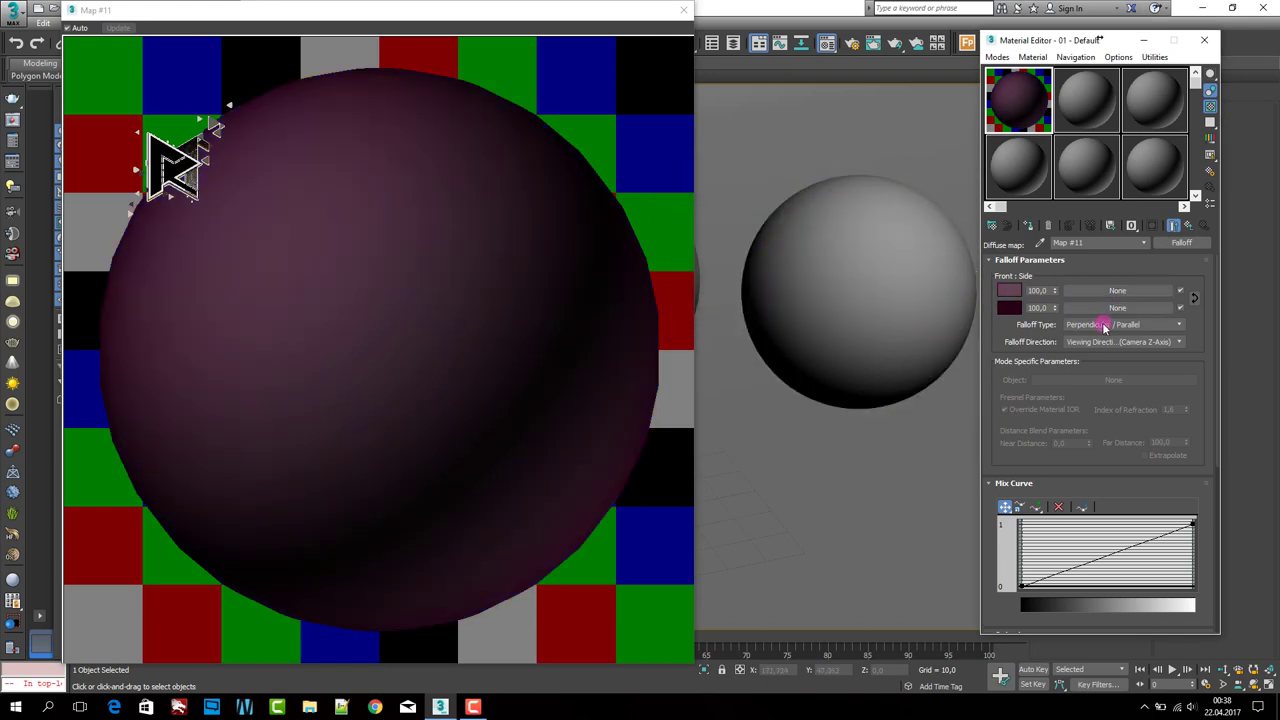
Step: Keep the Perpendicular/Parallel falloff type with Viewing Direction as the falloff direction
left_click(1161, 345)
left_click(1145, 325)
left_click(1147, 343)
left_click(1148, 343)
left_click(1164, 355)
mouse_move(1111, 474)
left_mouse_down()
mouse_move(1107, 312)
mouse_move(1088, 522)
left_mouse_up()
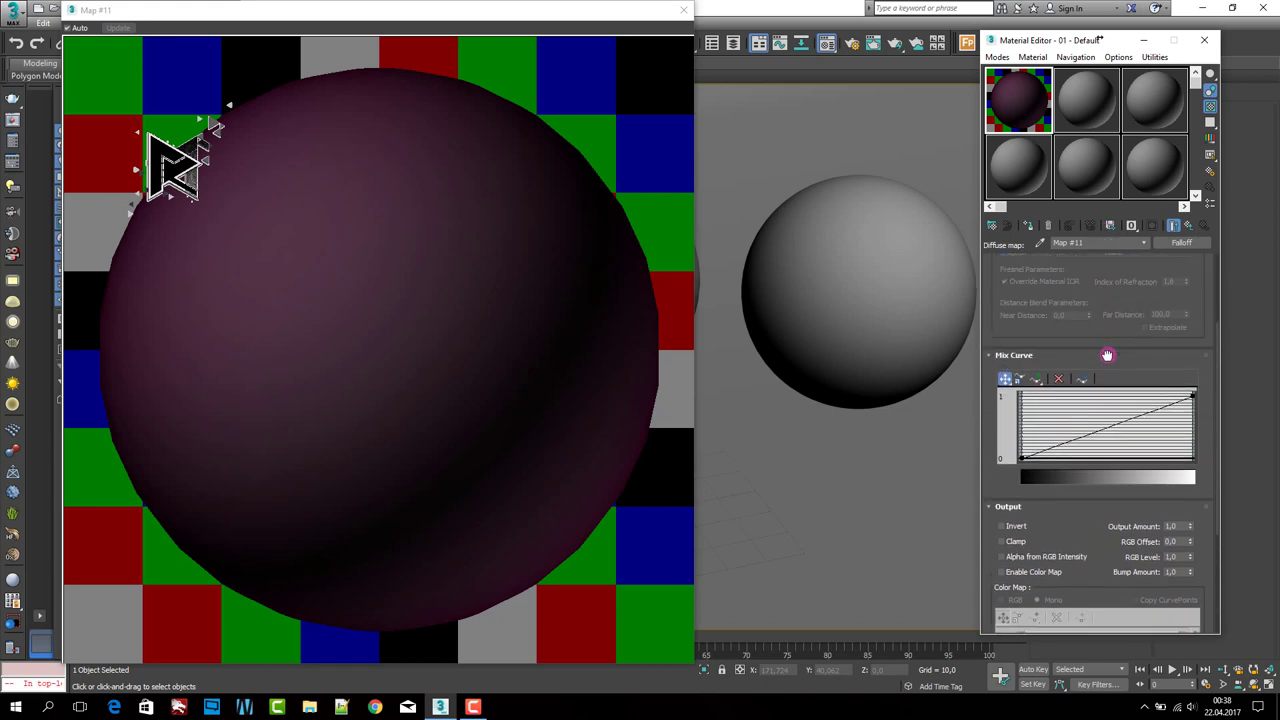
Step: Set the reflect colour to 39, 15, 27 and reflection glossiness to 0.61
left_click(1190, 225)
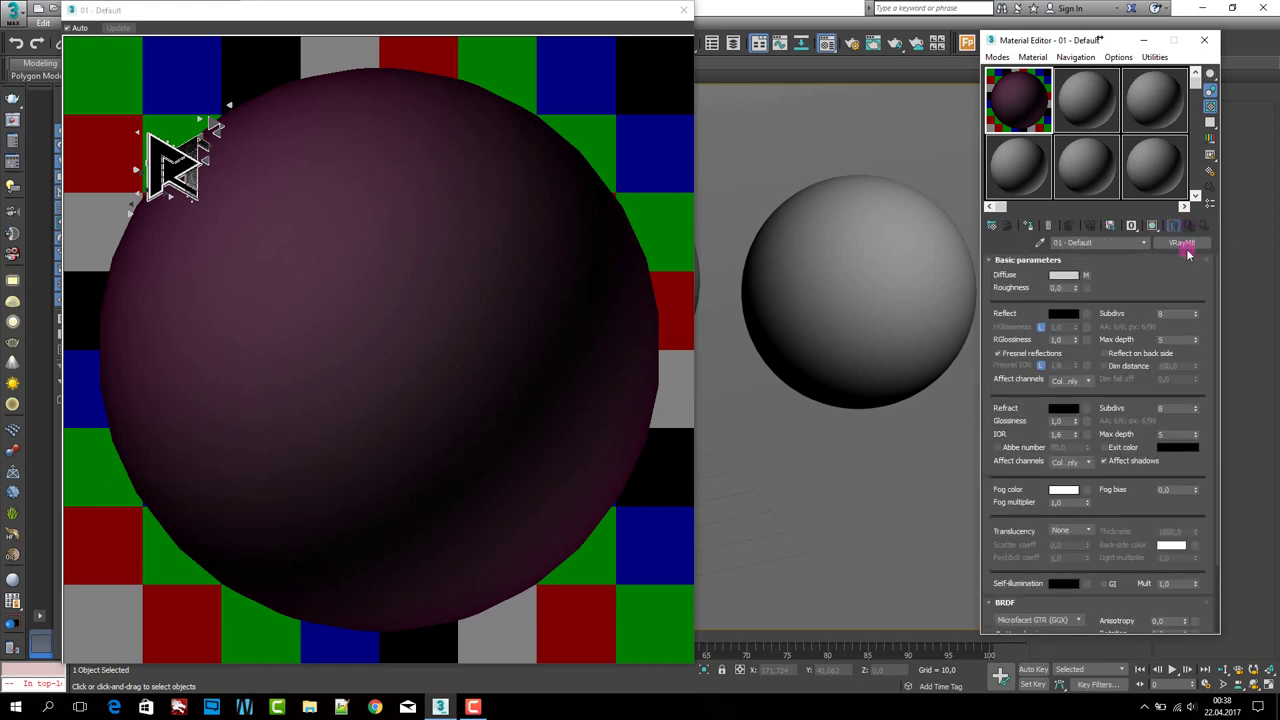
left_click(1068, 316)
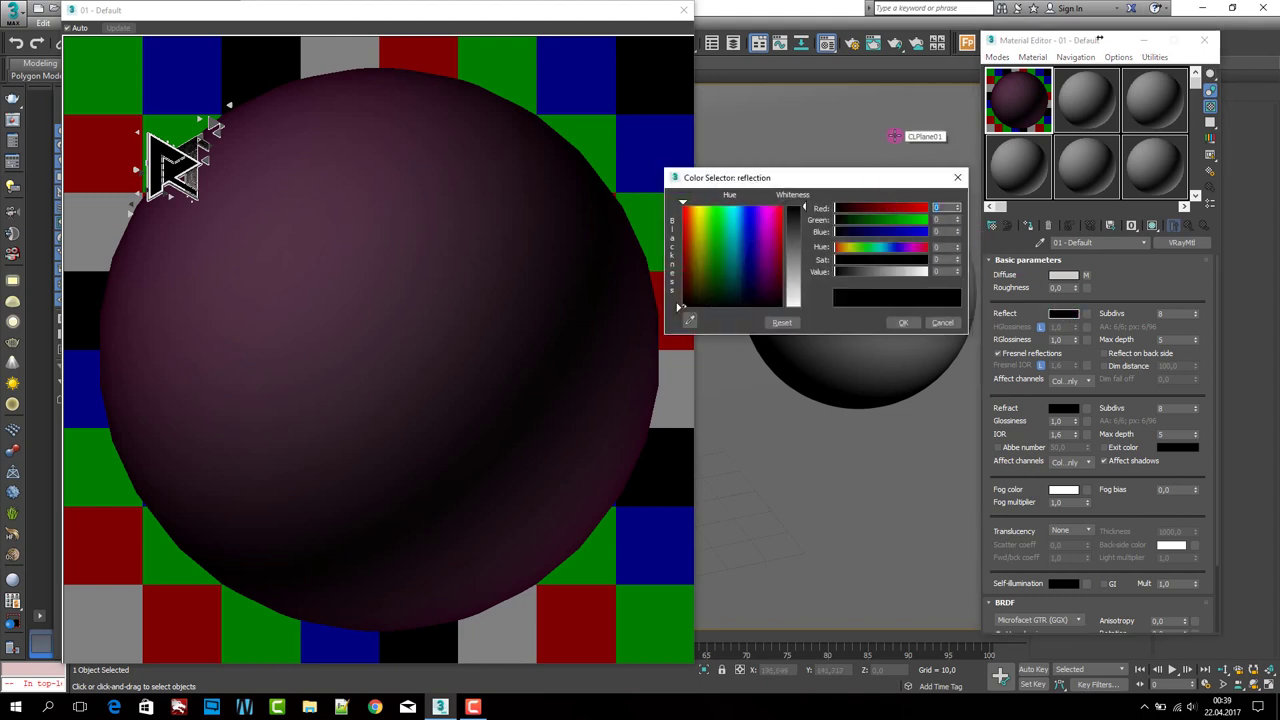
key("Tab")
type("15")
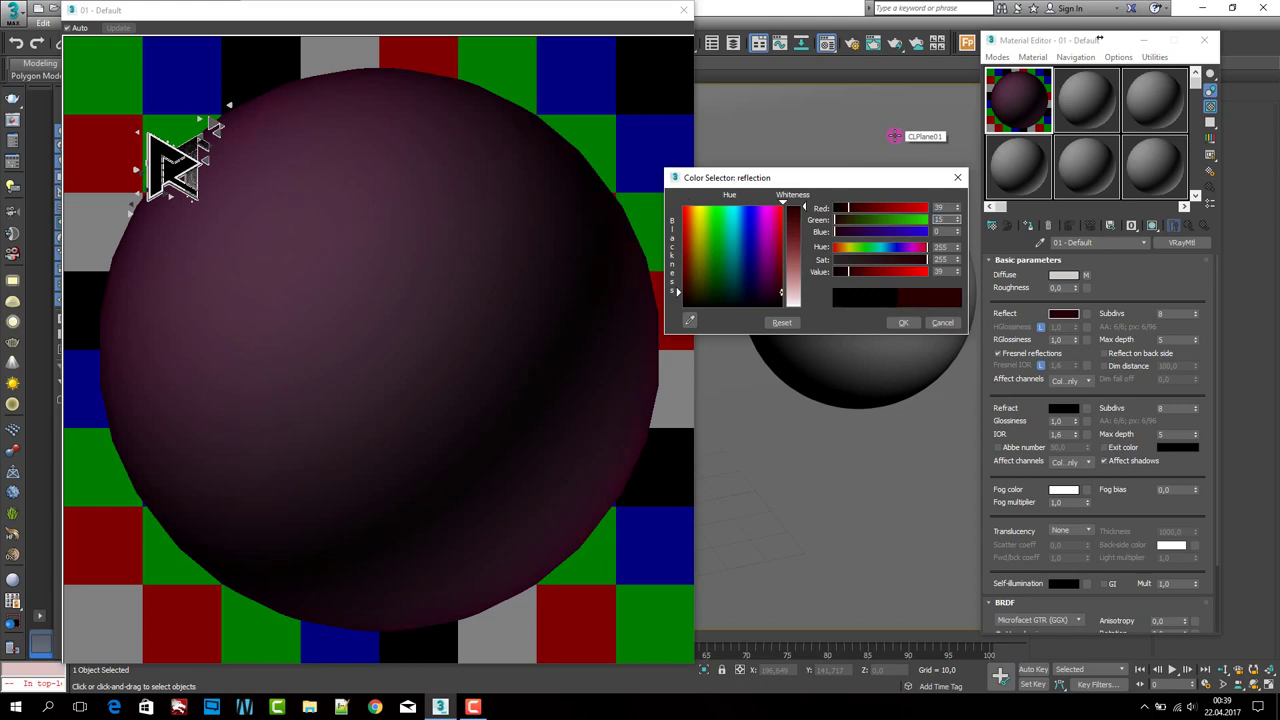
key("Tab")
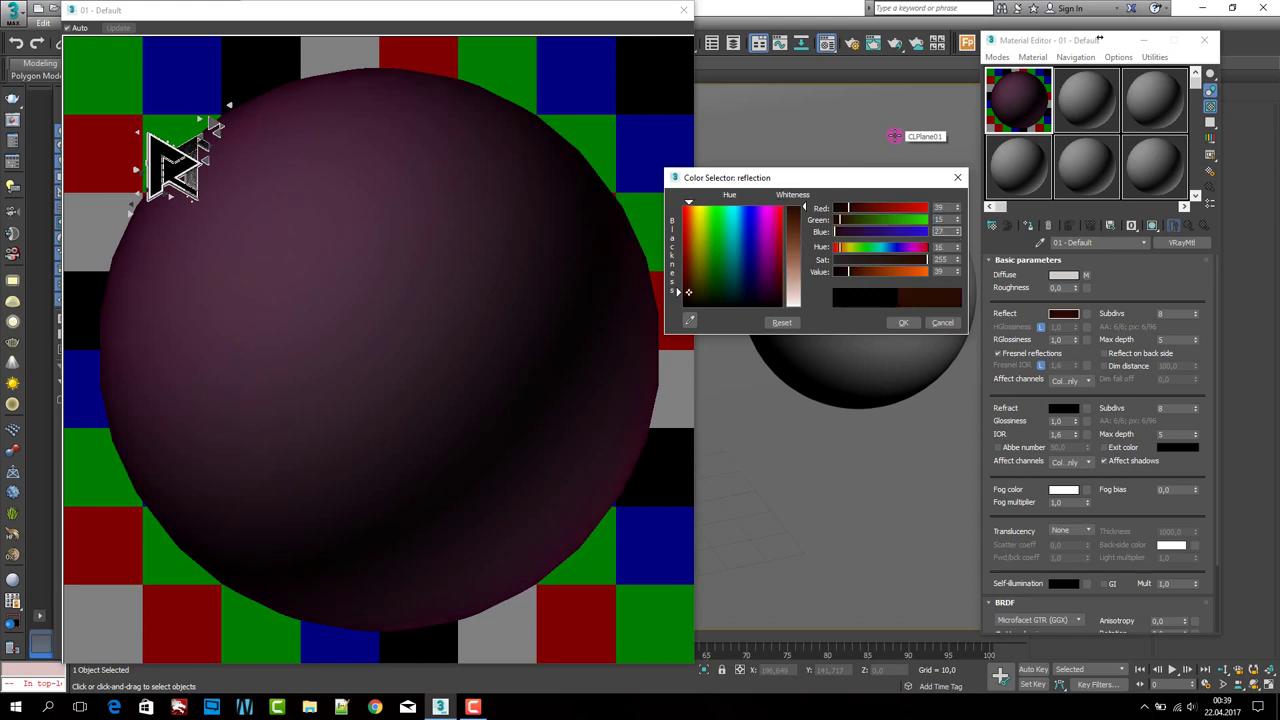
left_click(903, 322)
type("0,61")
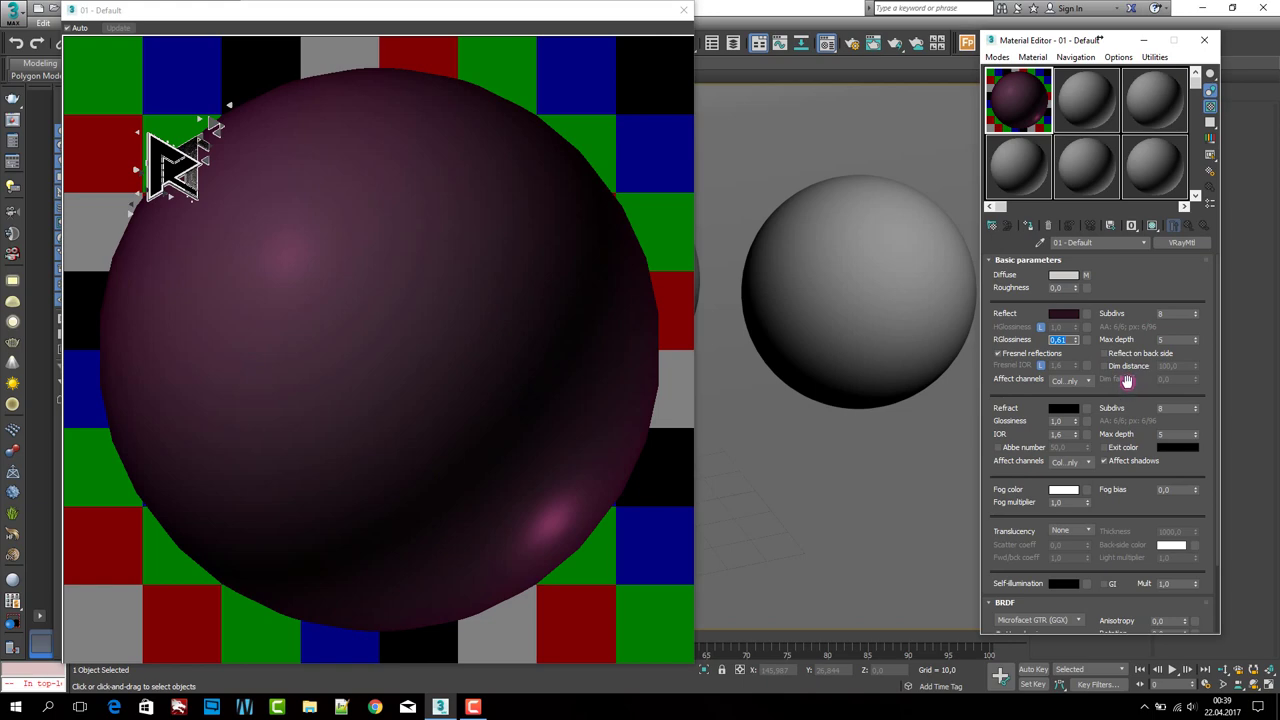
left_click(1076, 380)
left_click(1054, 435)
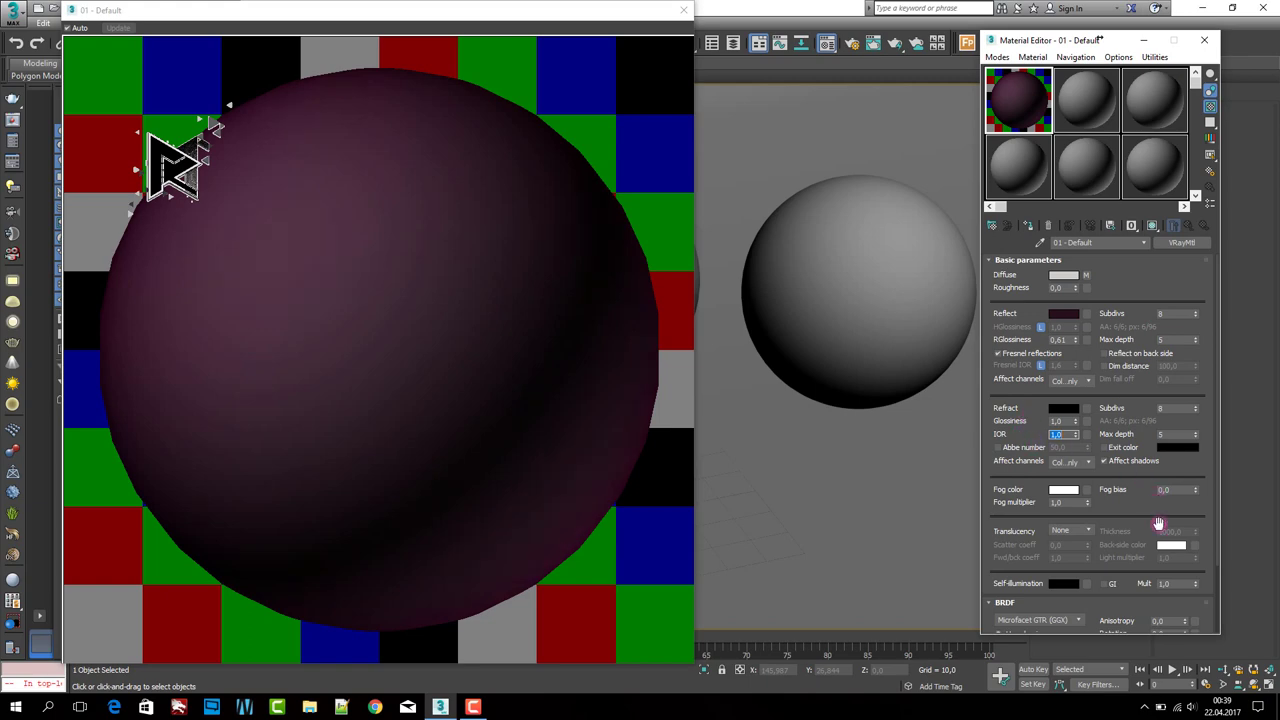
Step: Switch the BRDF type to Blinn and expand the Maps rollout
left_click_drag(1122, 531, 1110, 368)
left_click(1066, 537)
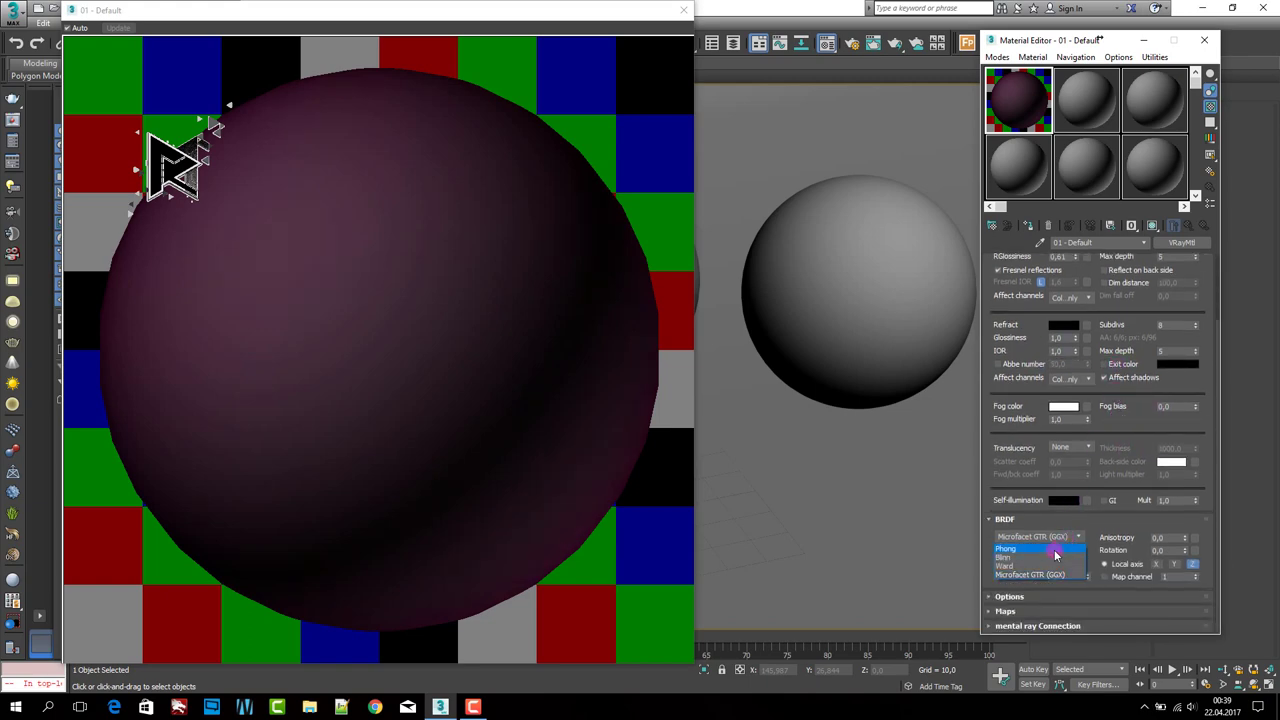
left_click(1046, 561)
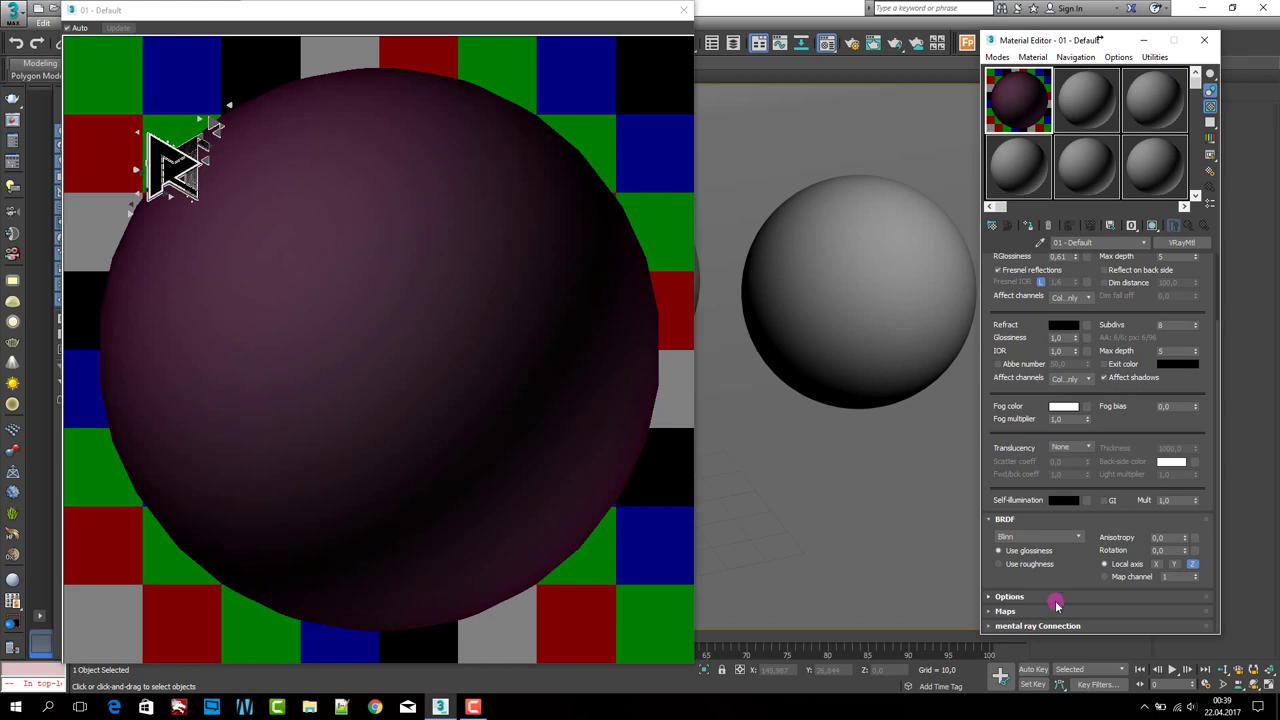
left_click(1056, 598)
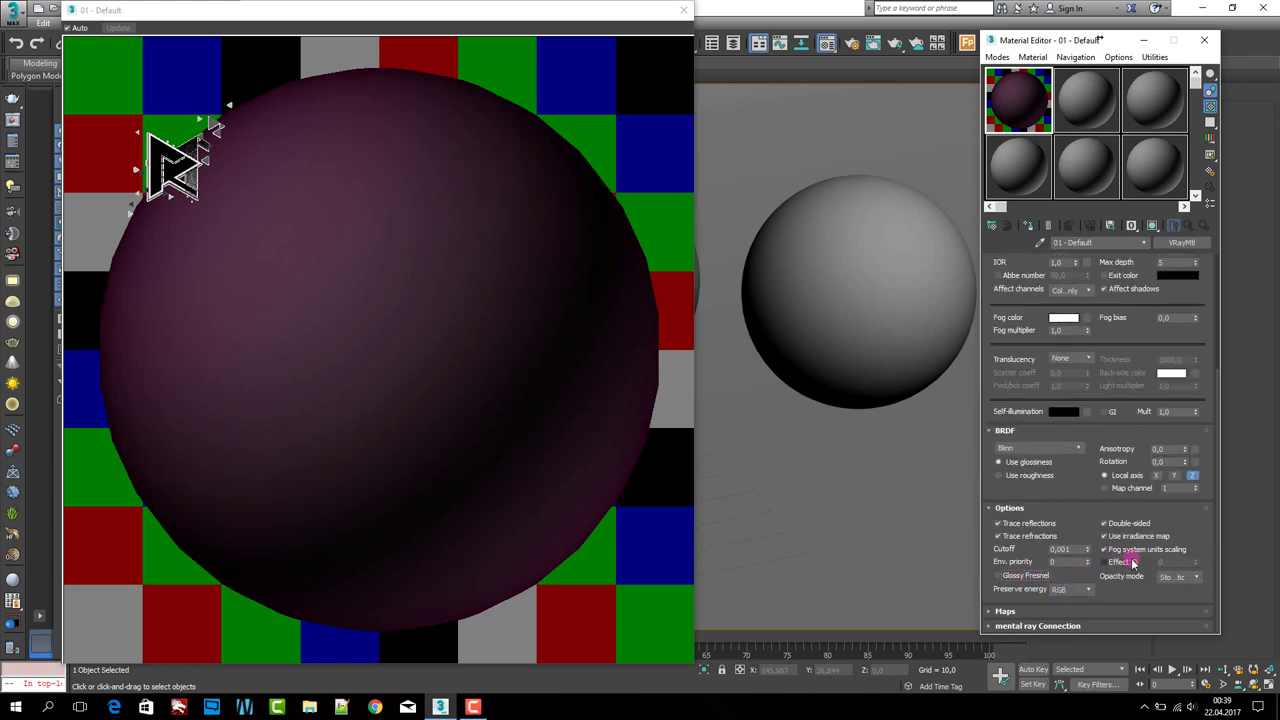
left_click(1006, 611)
type("44")
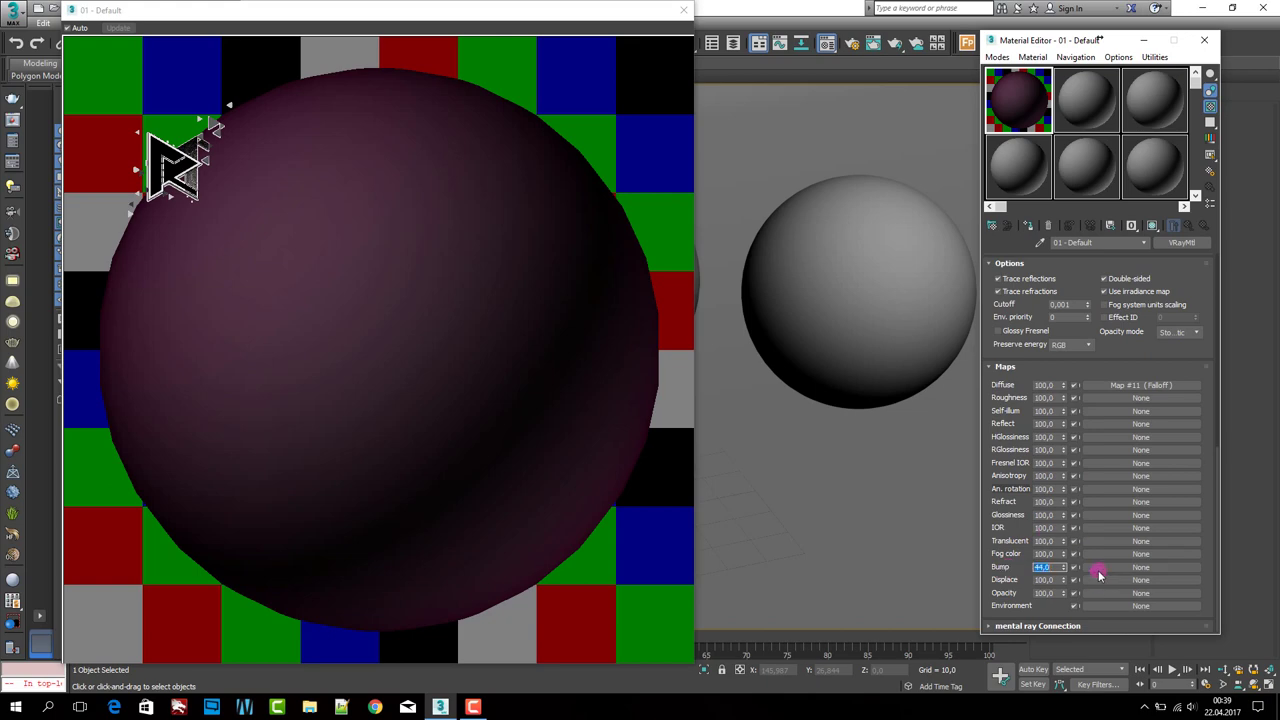
Step: Load cloth_11.jpg from Documents as a Bitmap in the Bump map slot
left_click(1099, 570)
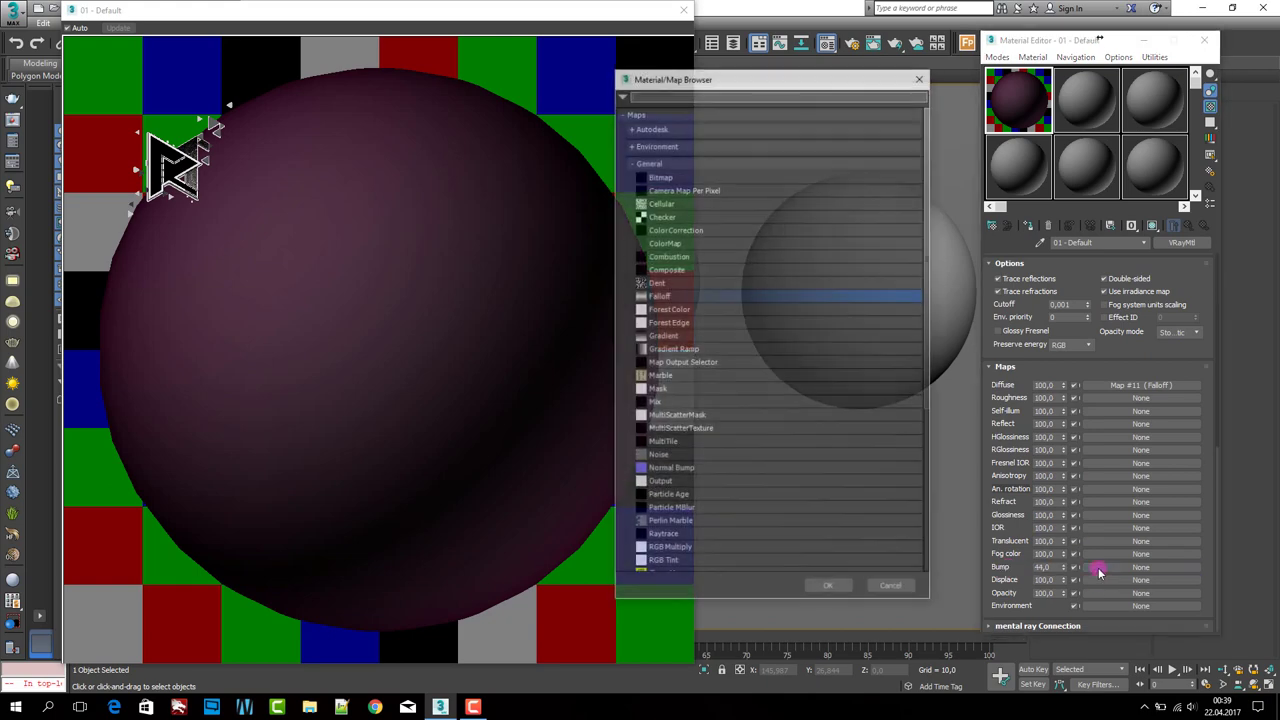
double_click(729, 177)
left_click(45, 170)
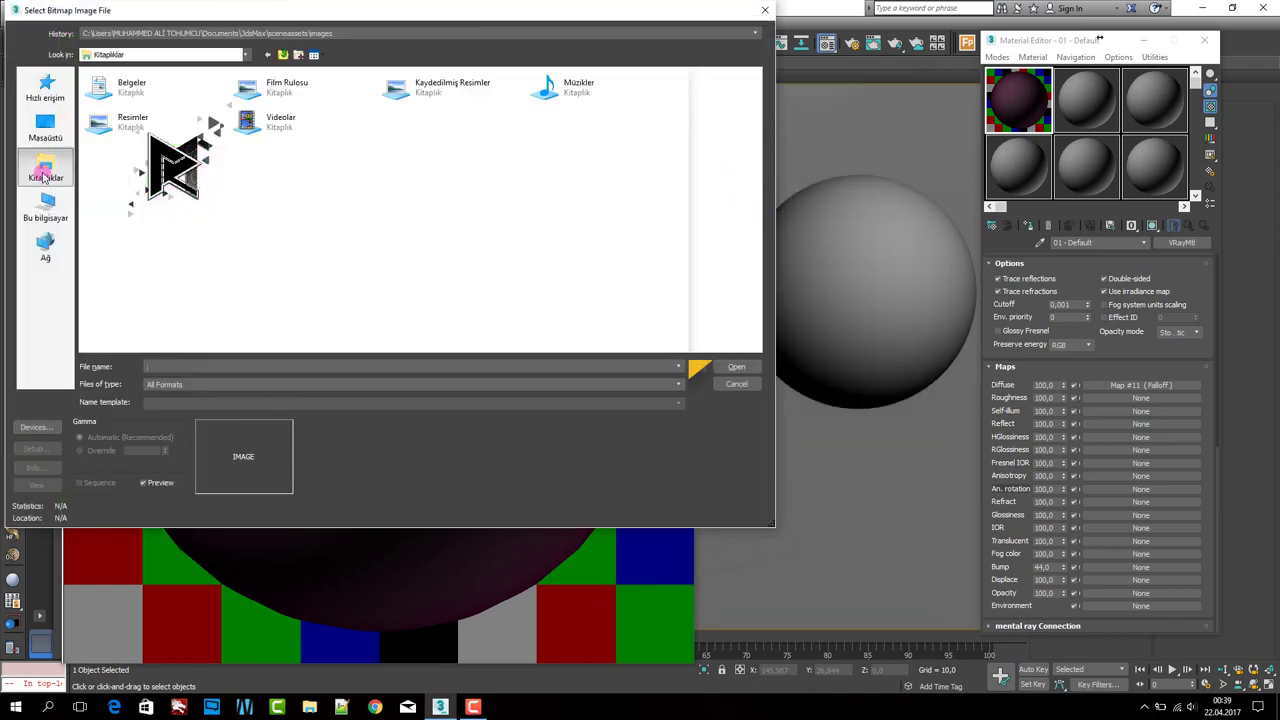
double_click(165, 100)
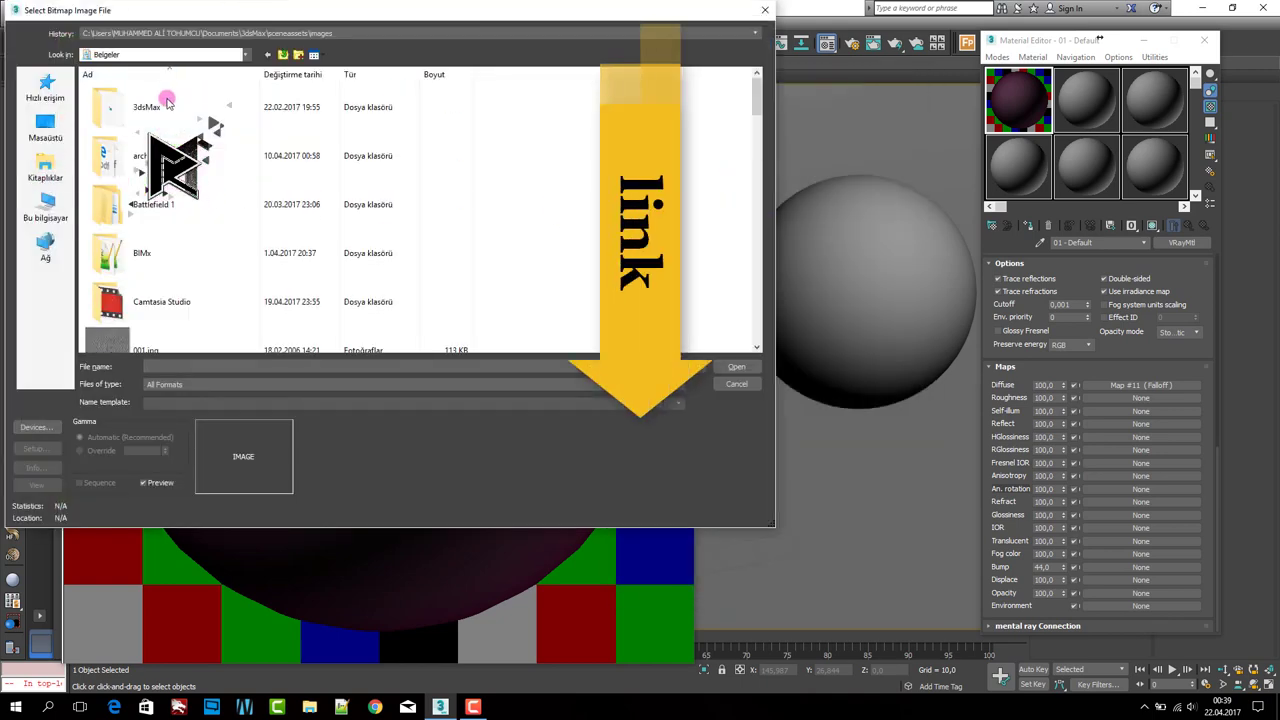
scroll(220, 263, "down", 5)
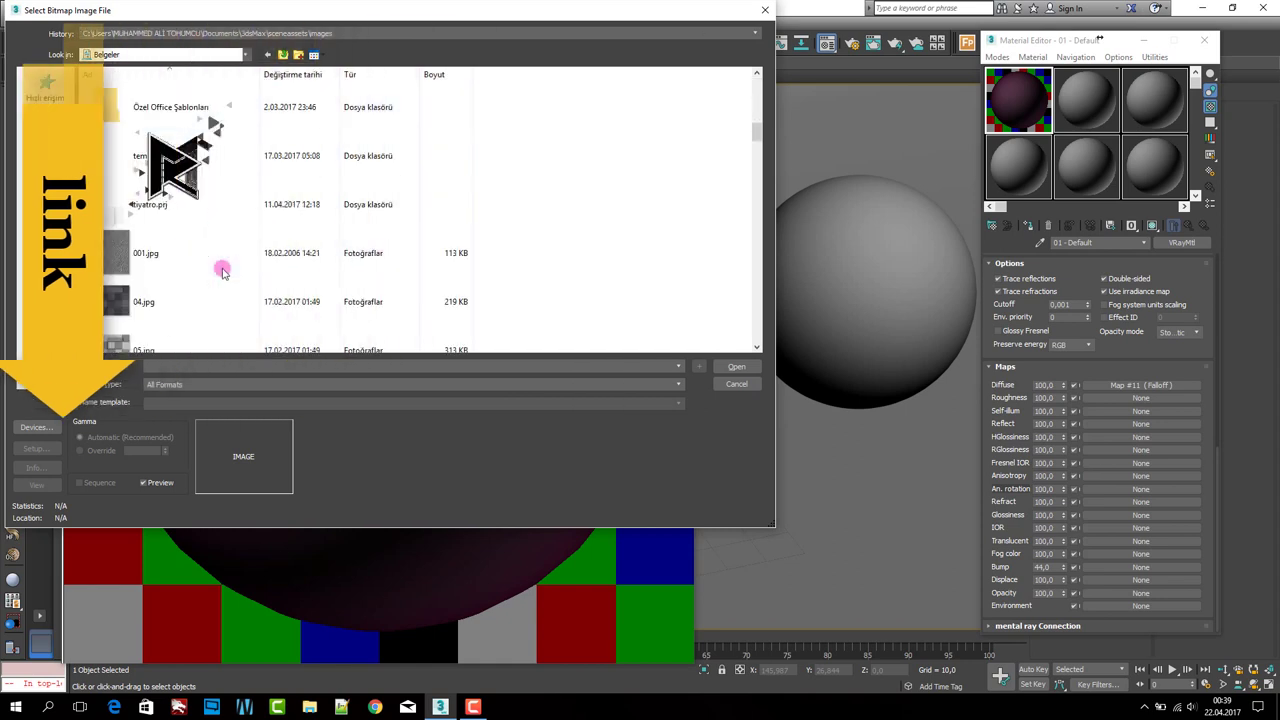
scroll(215, 265, "down", 5)
left_click(215, 265)
scroll(218, 268, "down", 1)
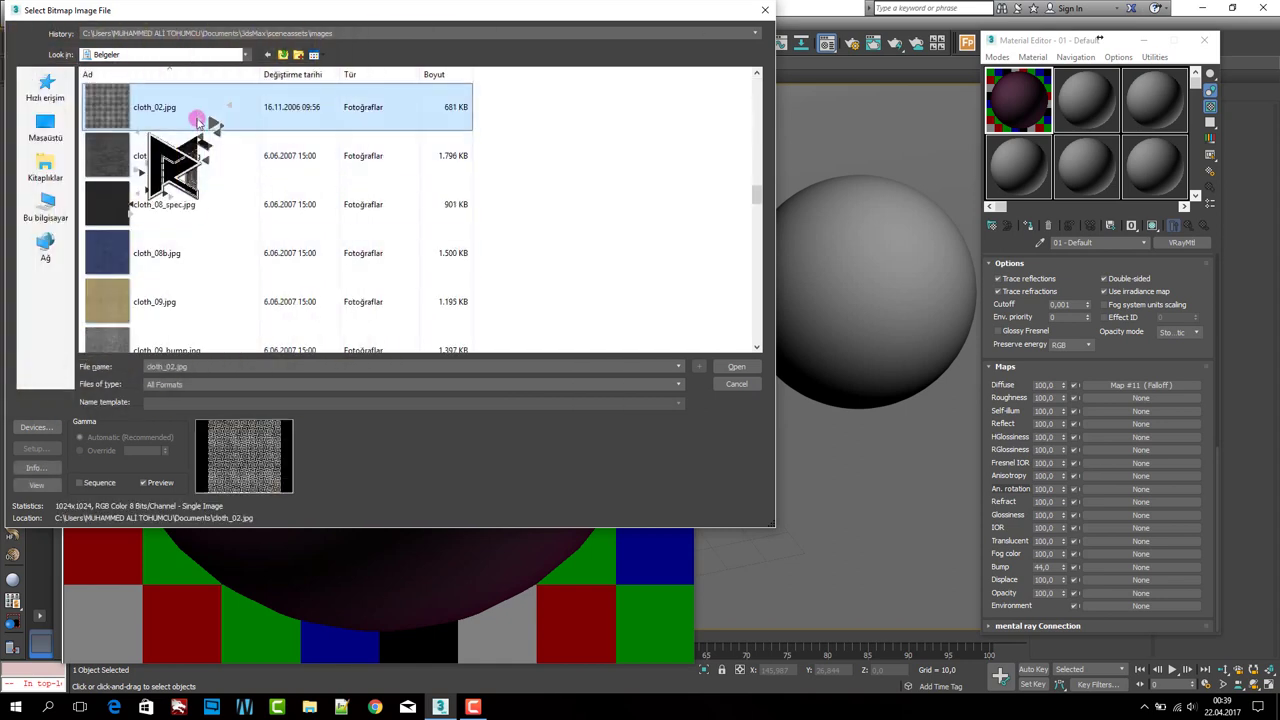
left_click(196, 294)
scroll(197, 298, "down", 1)
scroll(197, 298, "down", 1)
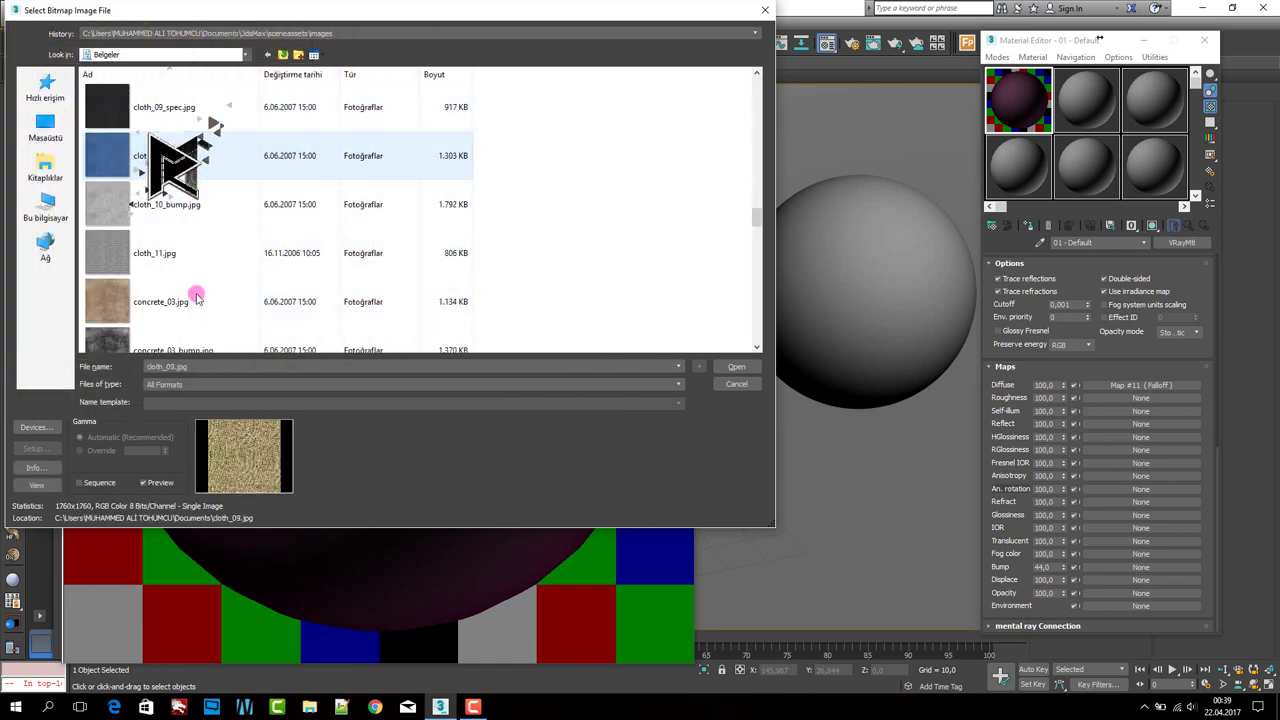
left_click(195, 262)
left_click(736, 366)
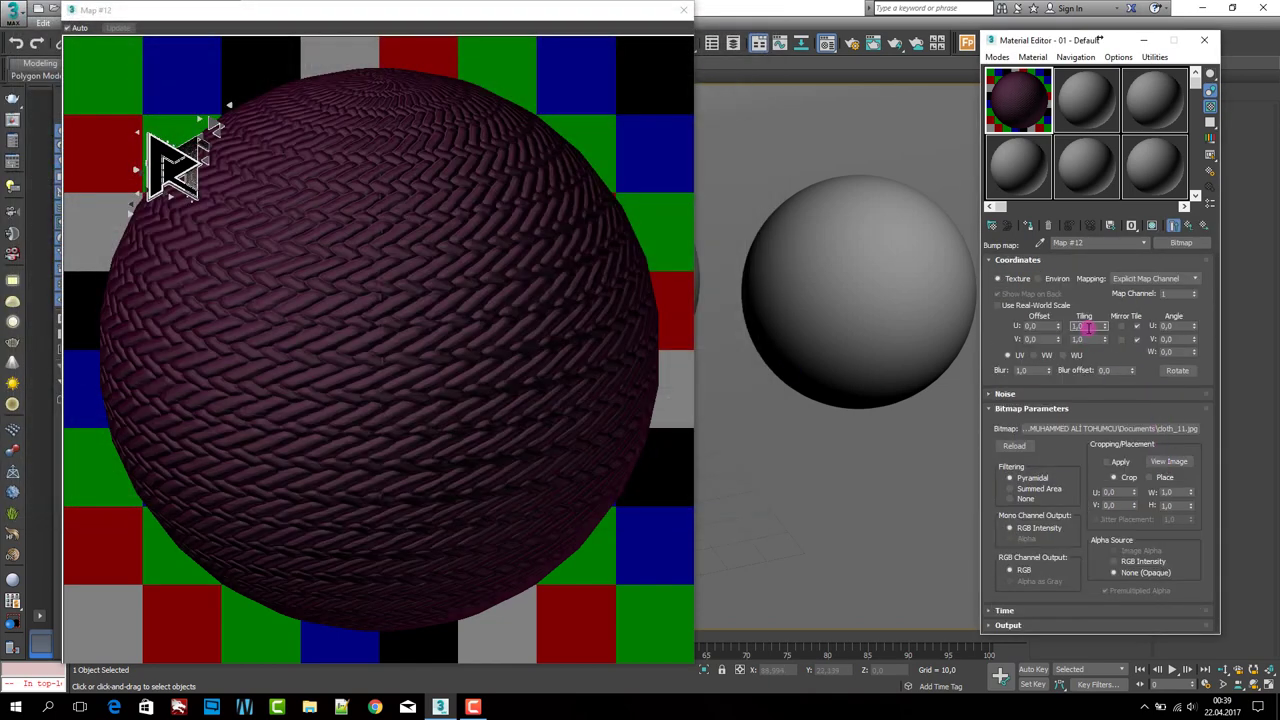
Step: Set the bump bitmap's U and V tiling to 6.0 and check the image at full size
key("Tab")
type("6")
key("Return")
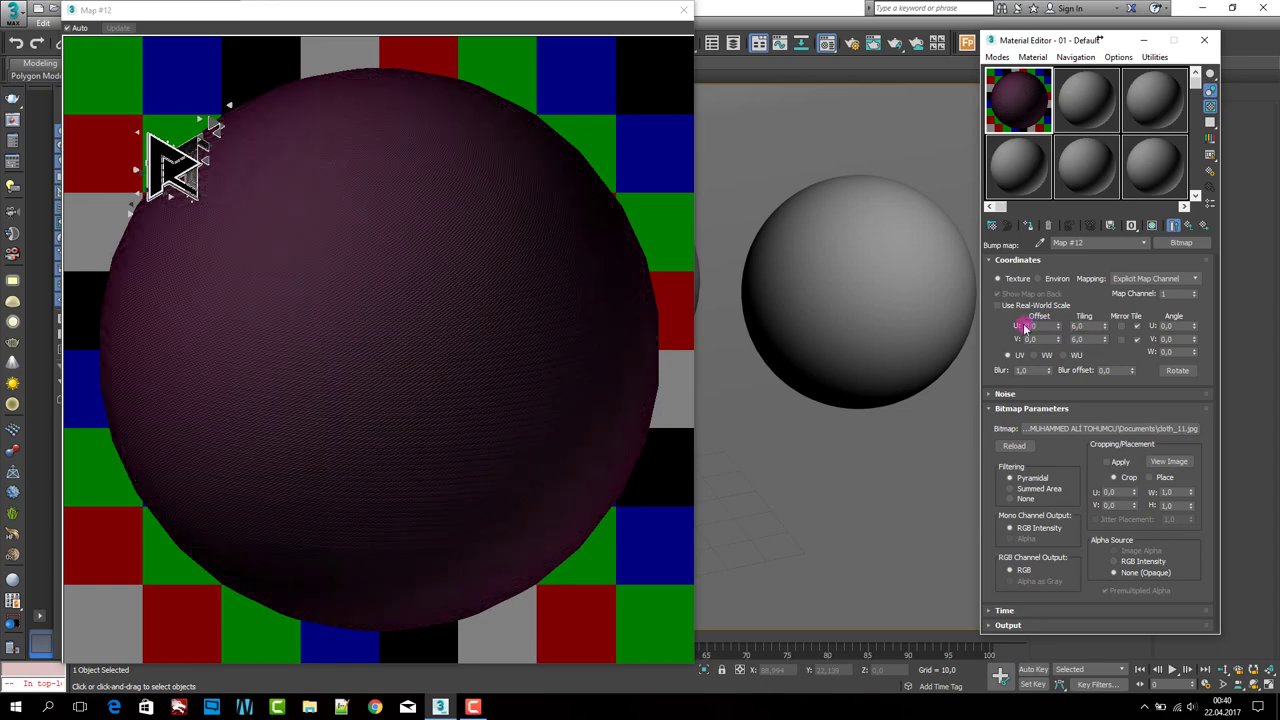
left_click(1166, 461)
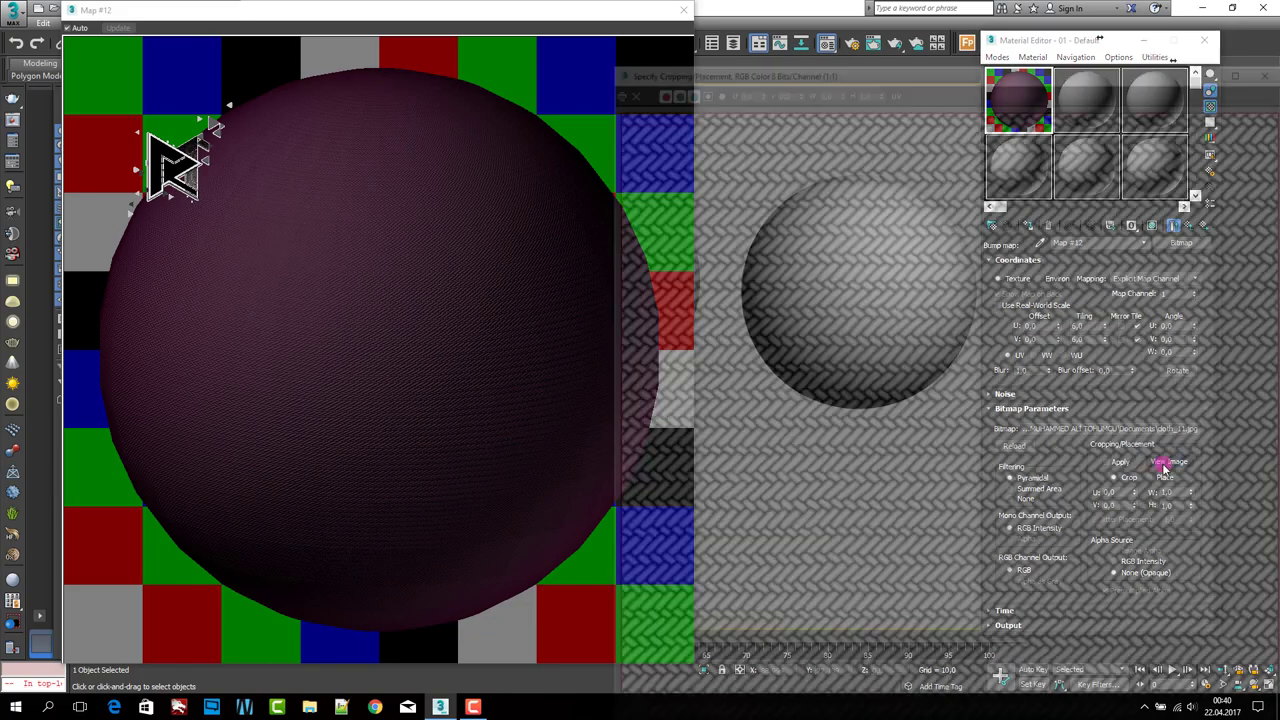
left_click_drag(975, 68, 680, 23)
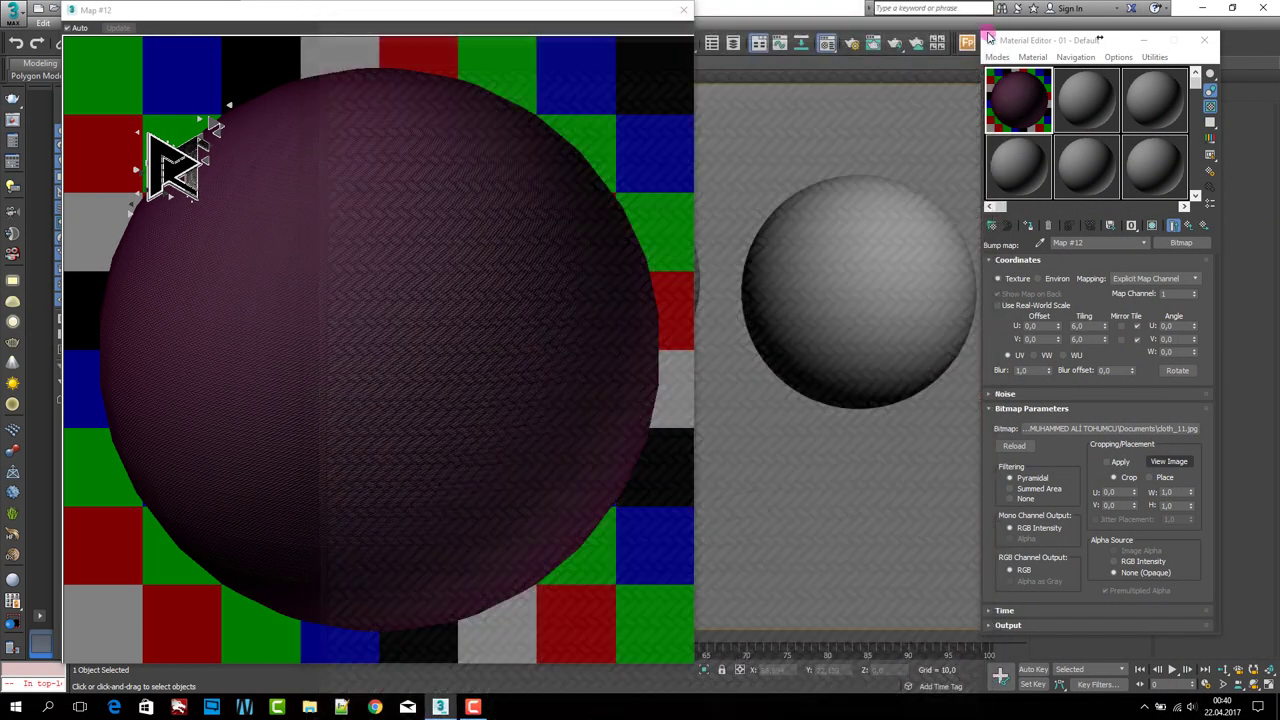
left_click(981, 18)
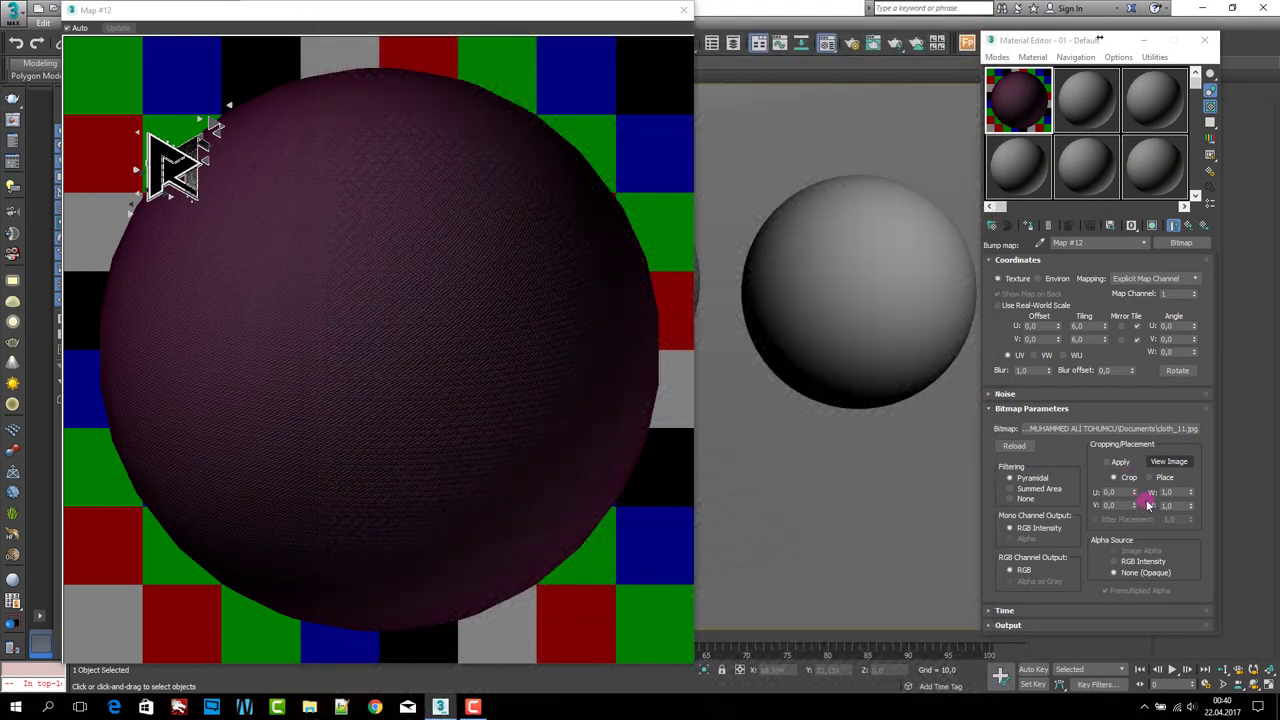
Step: Name the 01 - Default VRayMtl 'cloth 01' and close its magnified sample window
left_click(1192, 228)
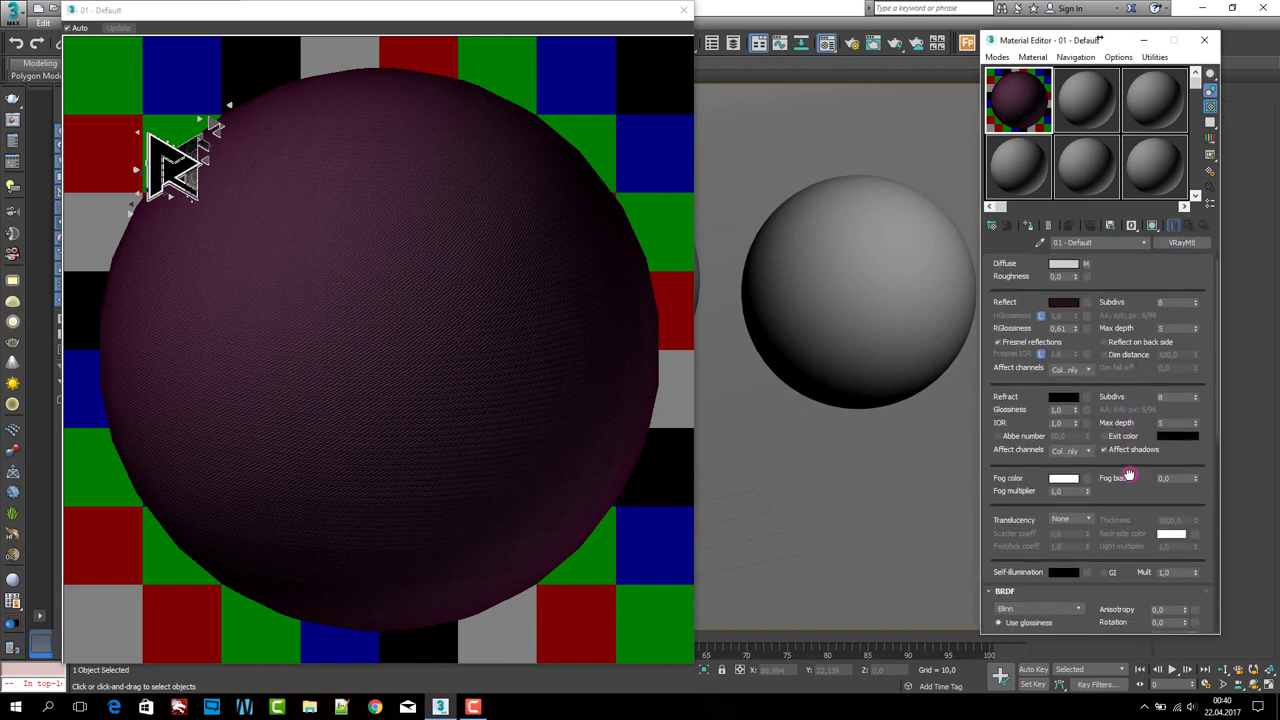
scroll(1128, 477, "down", 5)
left_click(1117, 108)
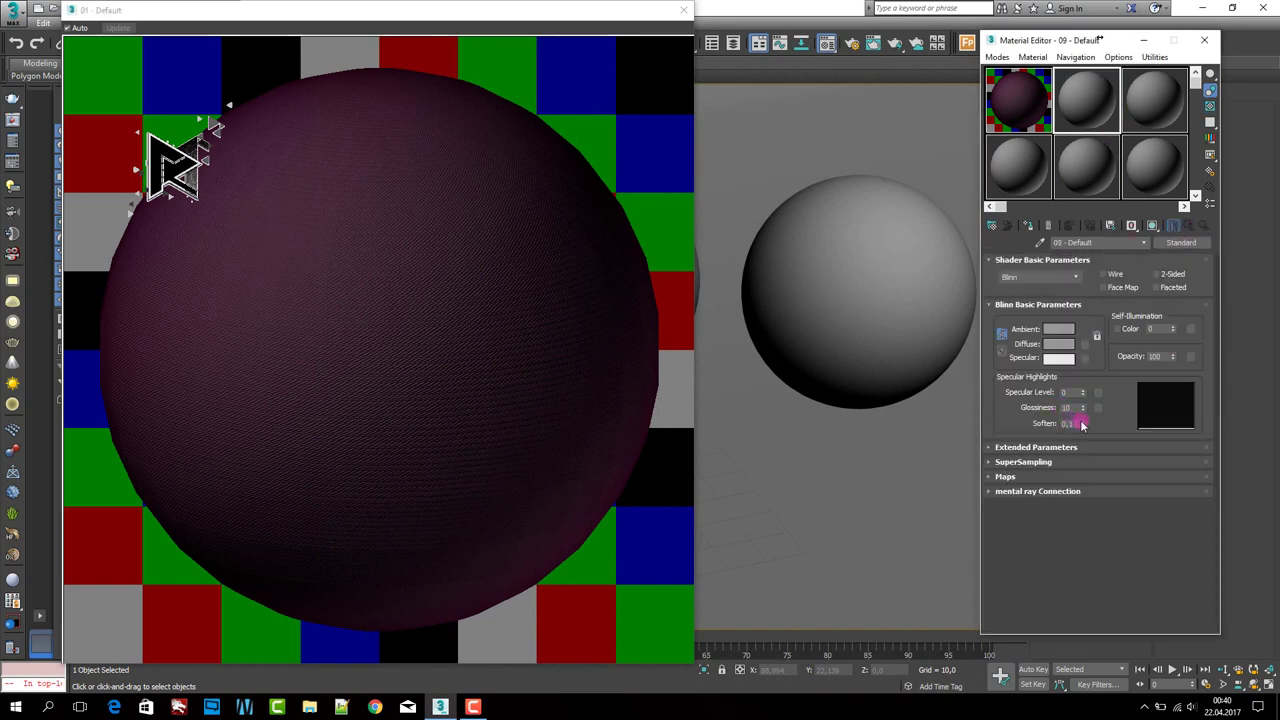
left_click(1005, 93)
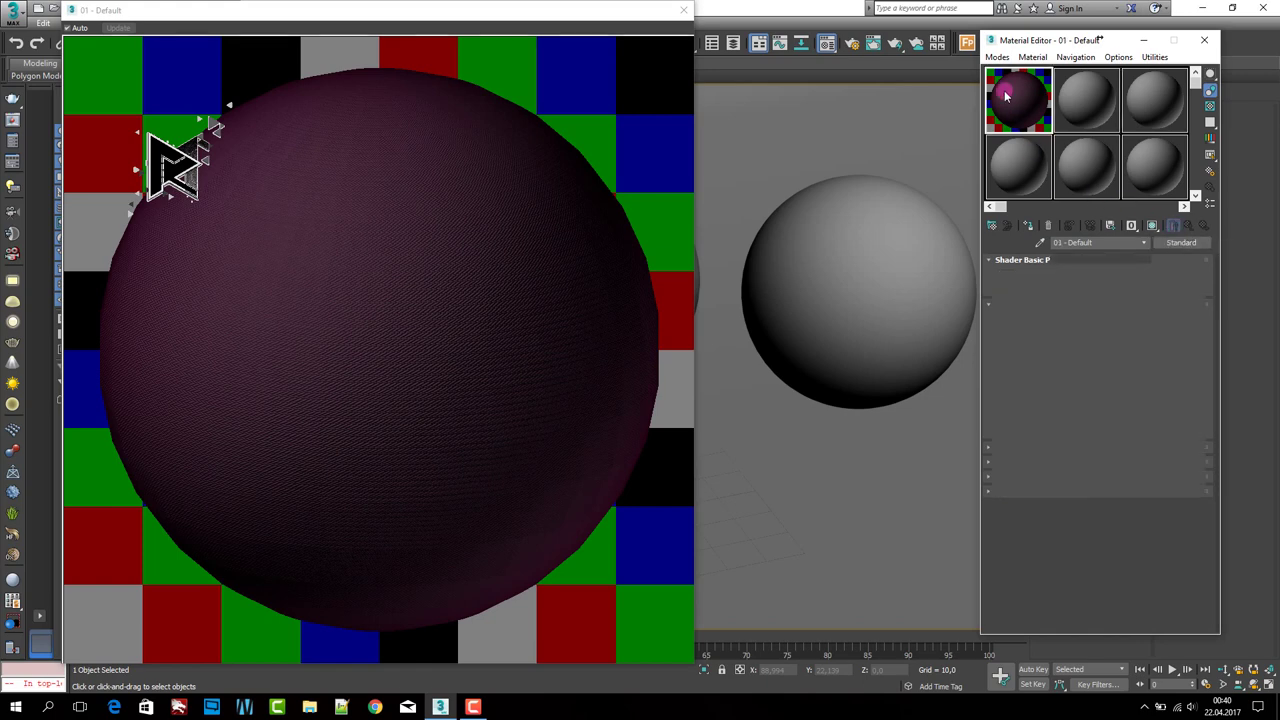
scroll(1118, 472, "down", 5)
scroll(1092, 410, "down", 2)
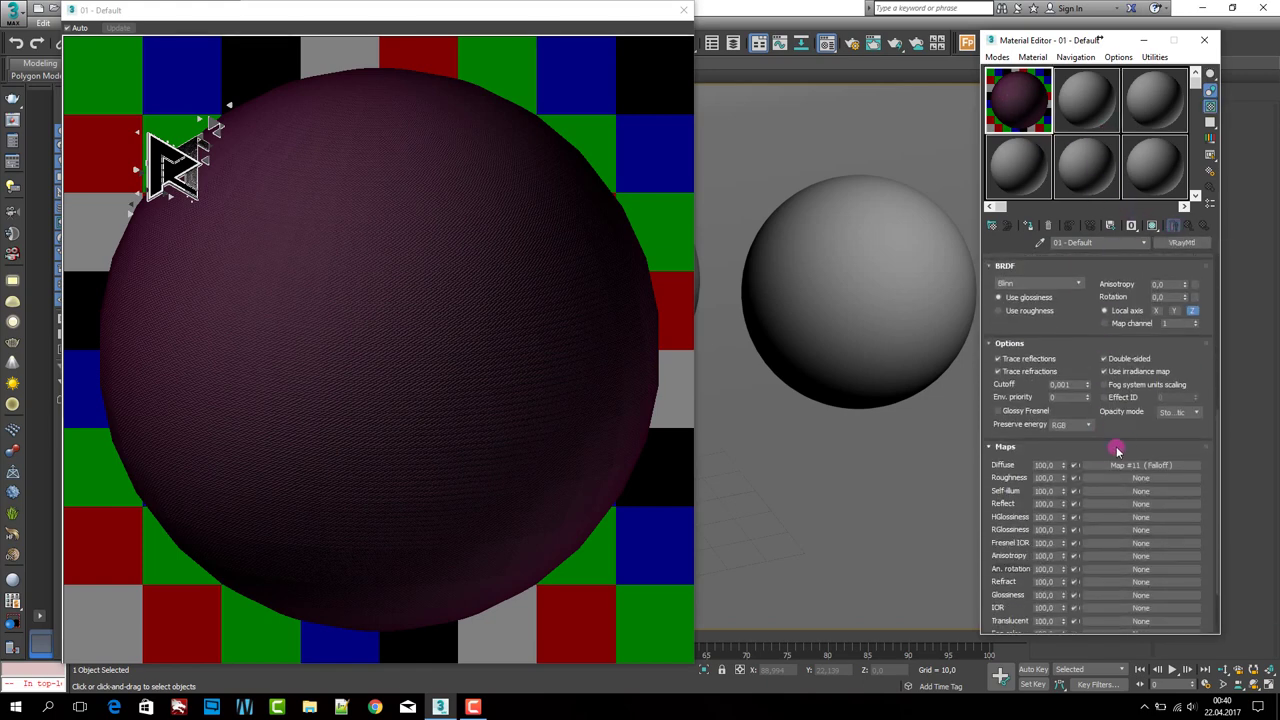
scroll(1118, 445, "down", 1)
scroll(1120, 380, "down", 2)
left_click_drag(1124, 310, 1117, 716)
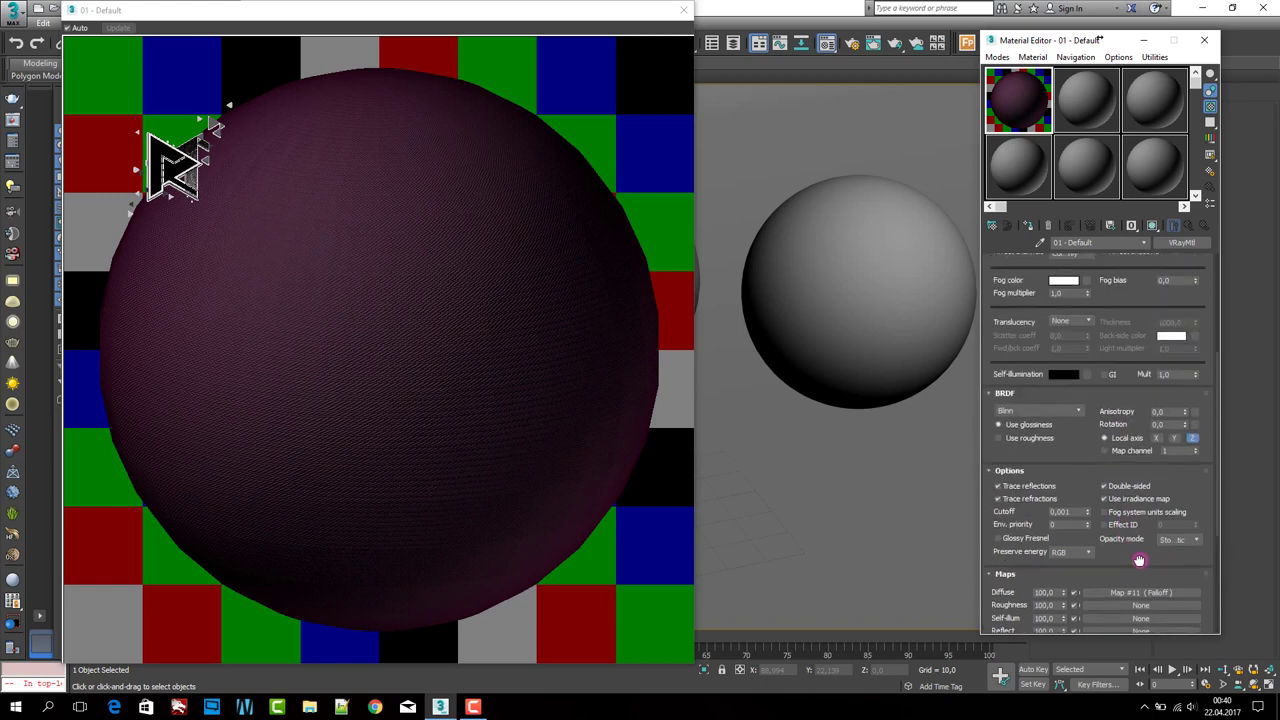
left_click_drag(1125, 285, 1137, 353)
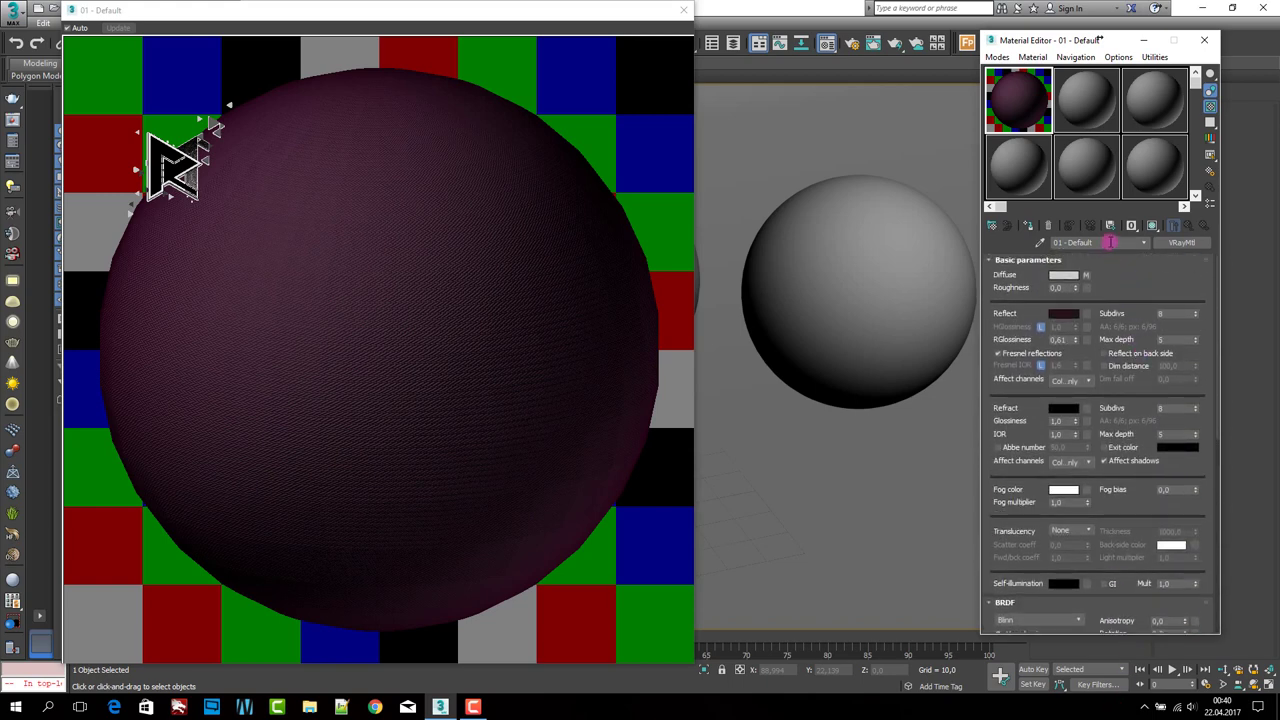
left_click(915, 241)
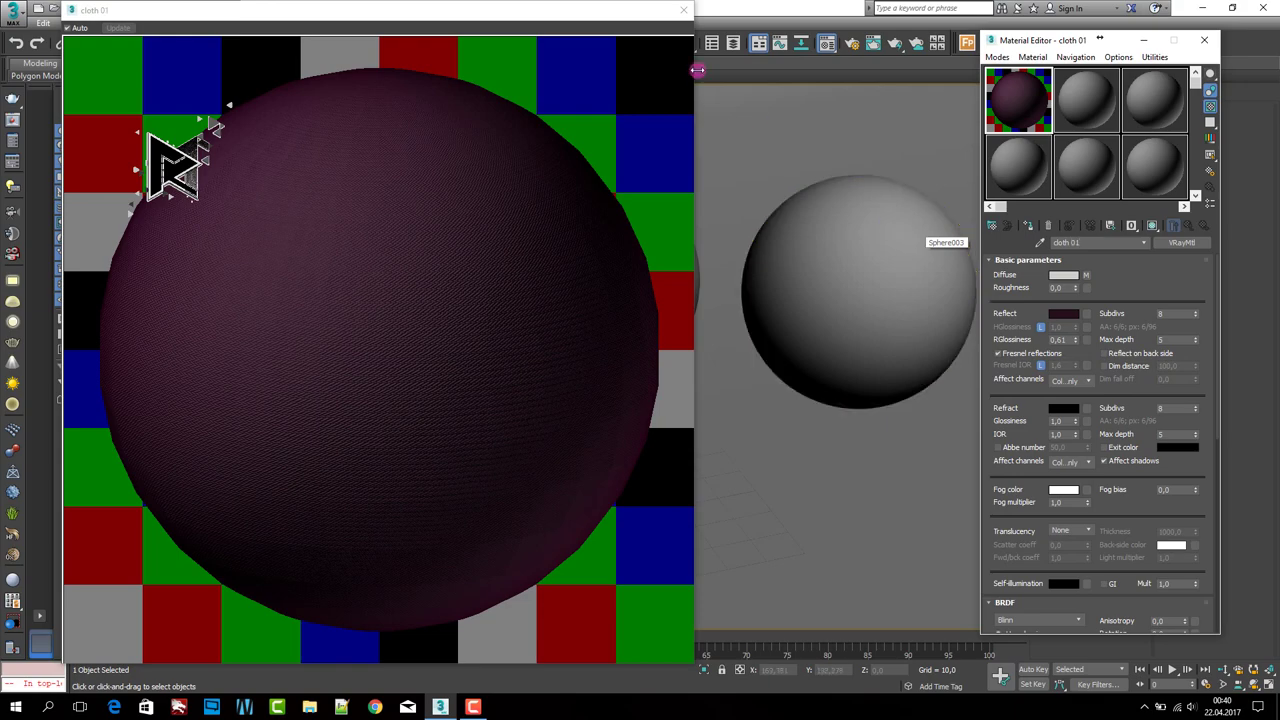
left_click(684, 10)
Step: Turn the second sample material, 09 - Default, into a VRayMtl
left_click(1105, 112)
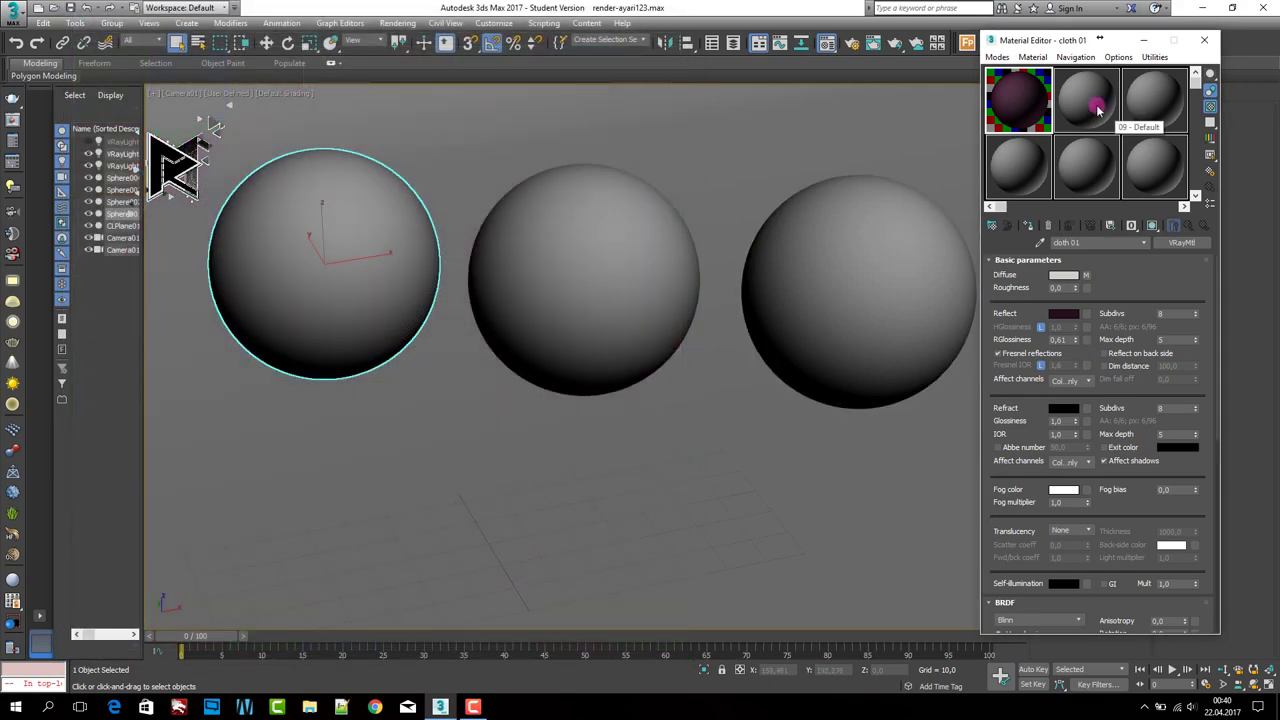
double_click(1095, 105)
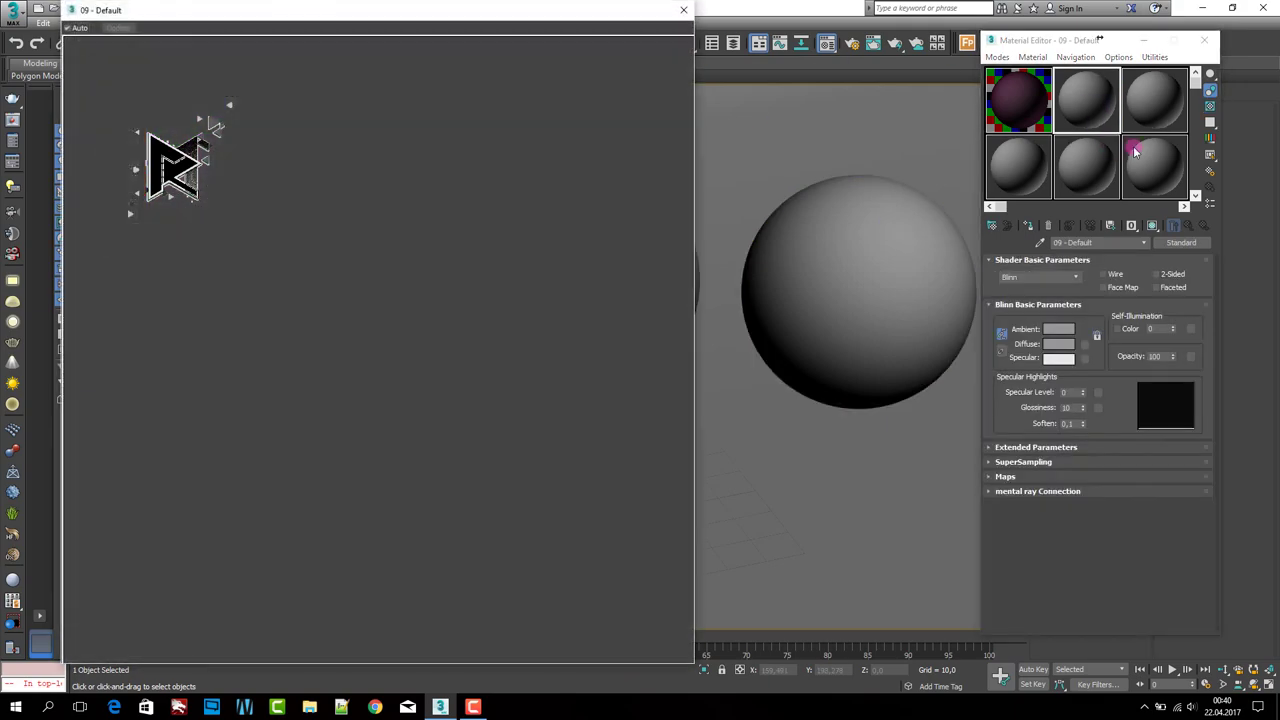
left_click(1177, 243)
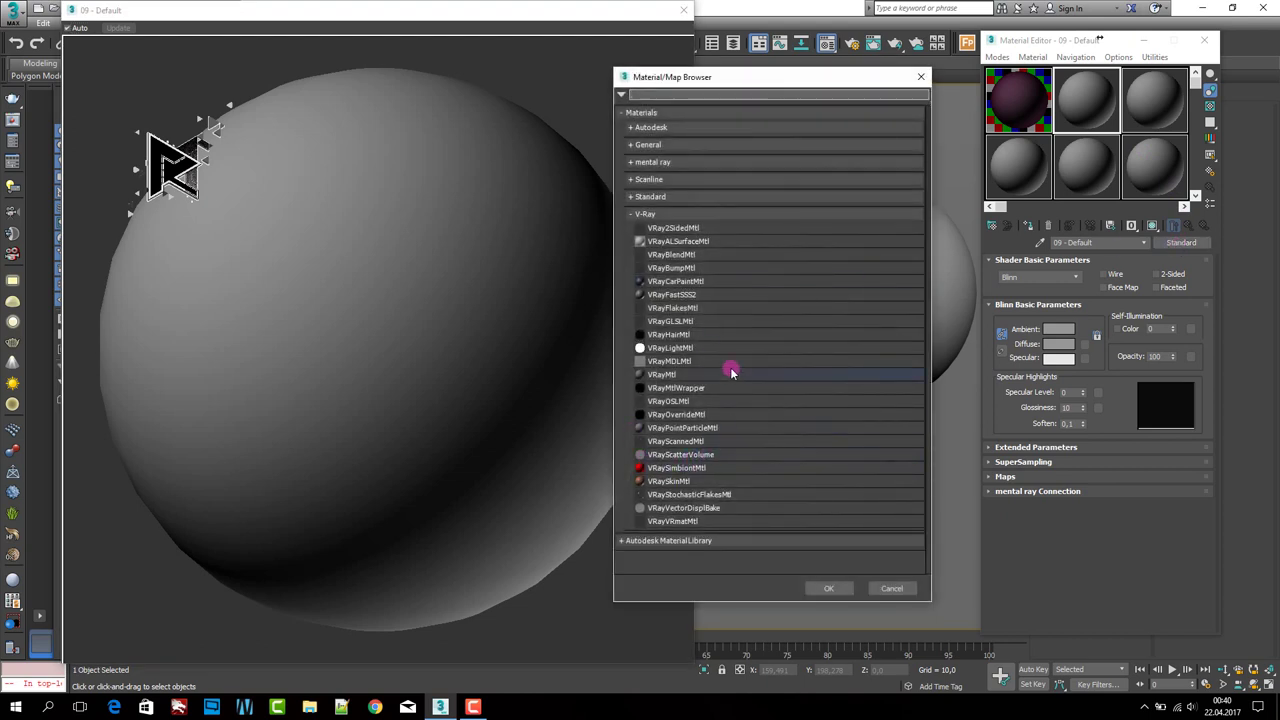
left_click(733, 374)
left_click(829, 588)
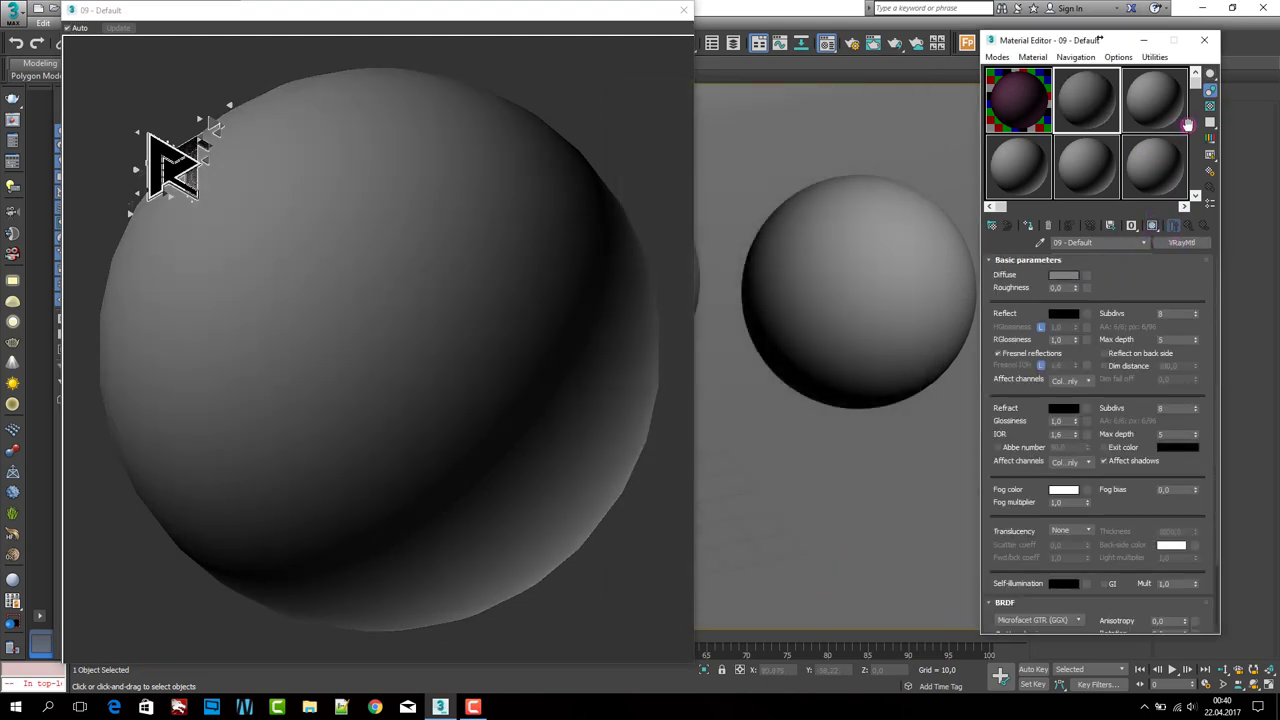
Step: Enable the checkered preview background, name it 'cloth 02' and apply it to a sphere
left_click(1210, 106)
type("cloth 02")
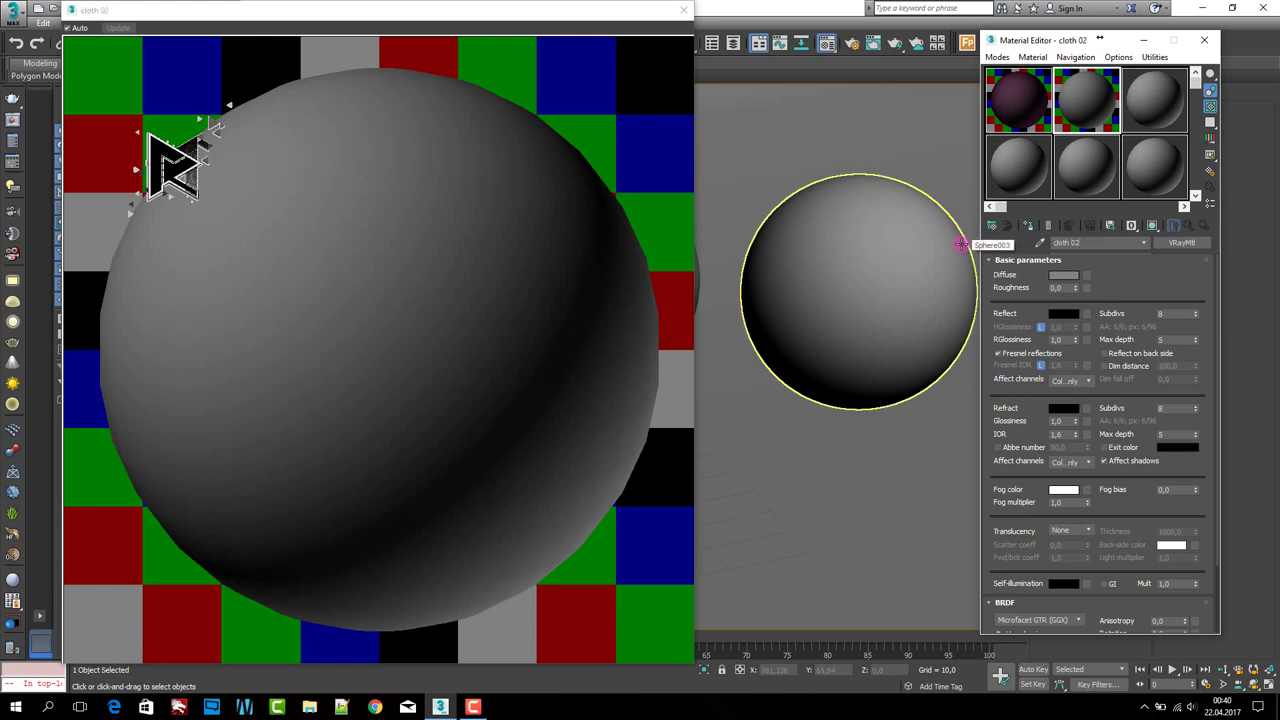
left_click_drag(960, 244, 968, 242)
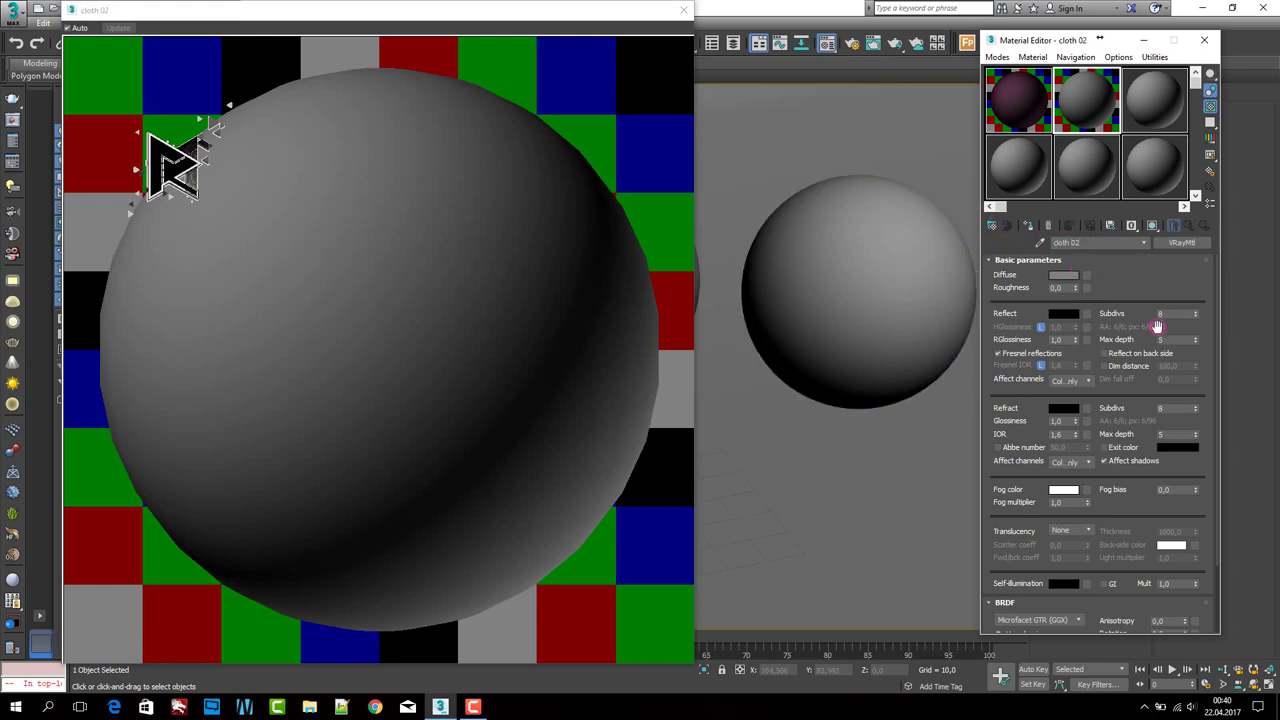
Step: Set the cloth 02 diffuse colour to near-black (0, 0, 5)
left_click(1062, 277)
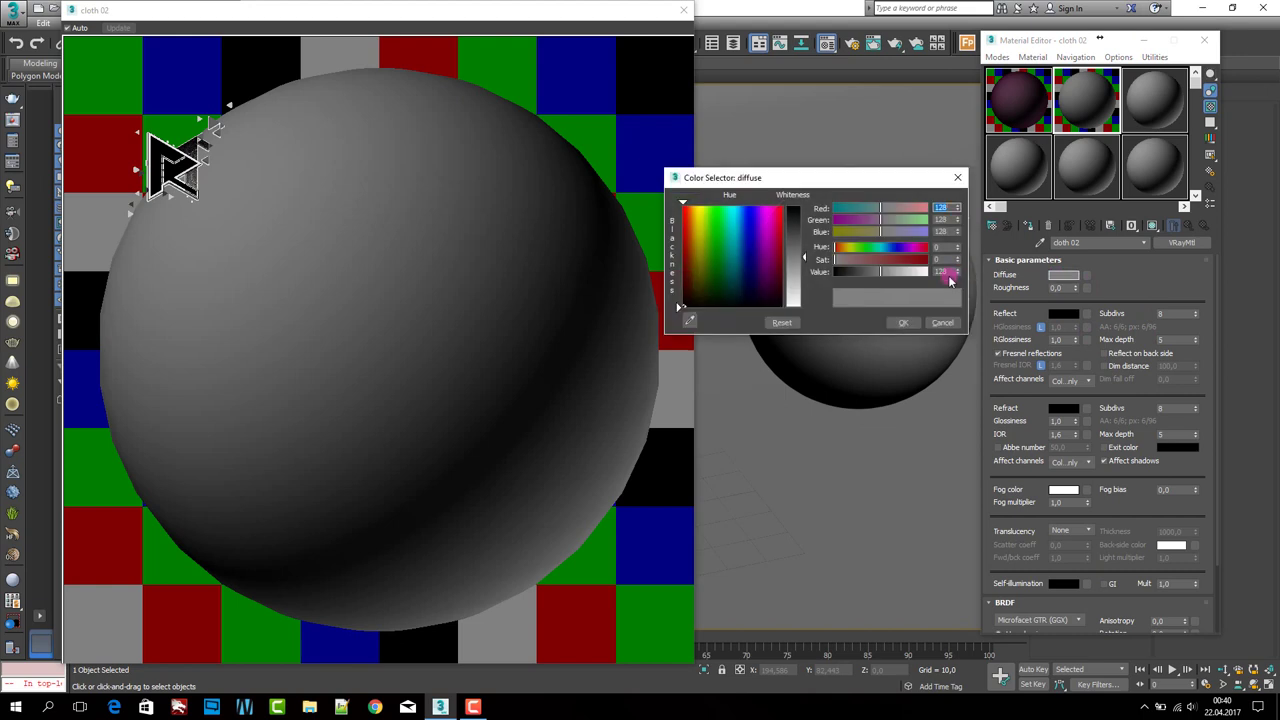
type("0")
key("Tab")
type("0")
key("Tab")
type("5")
key("Return")
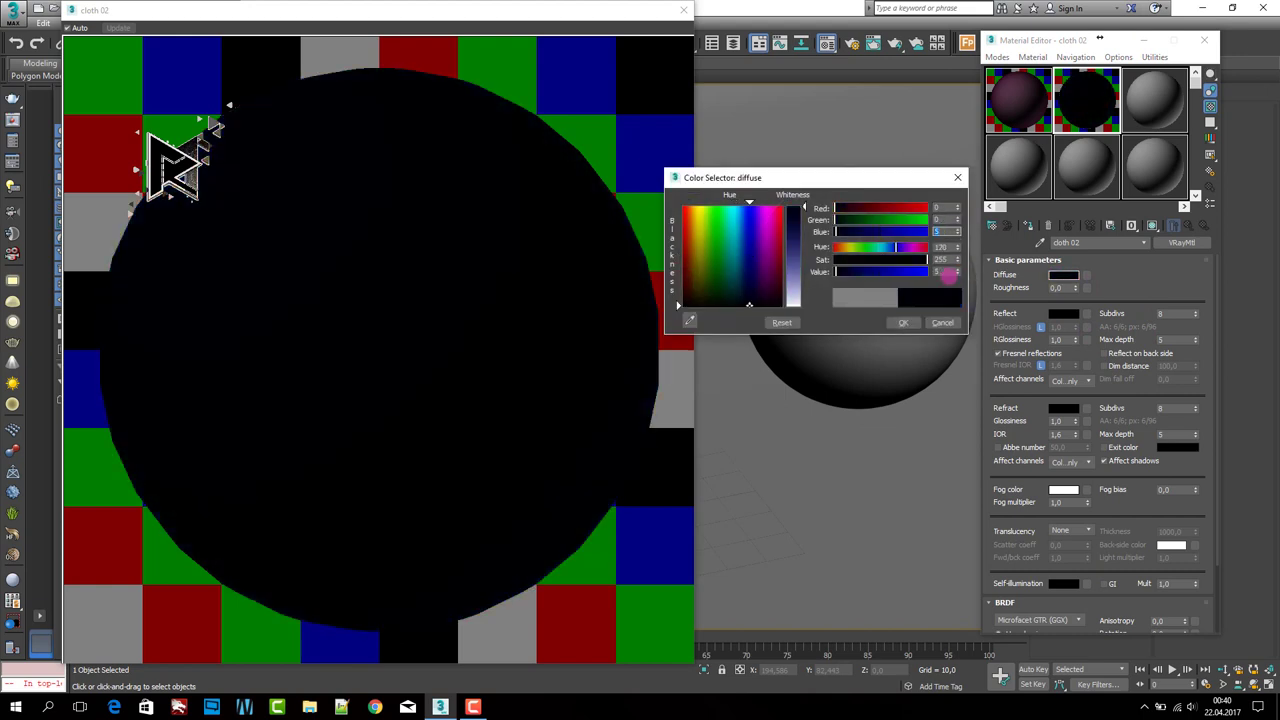
left_click(918, 323)
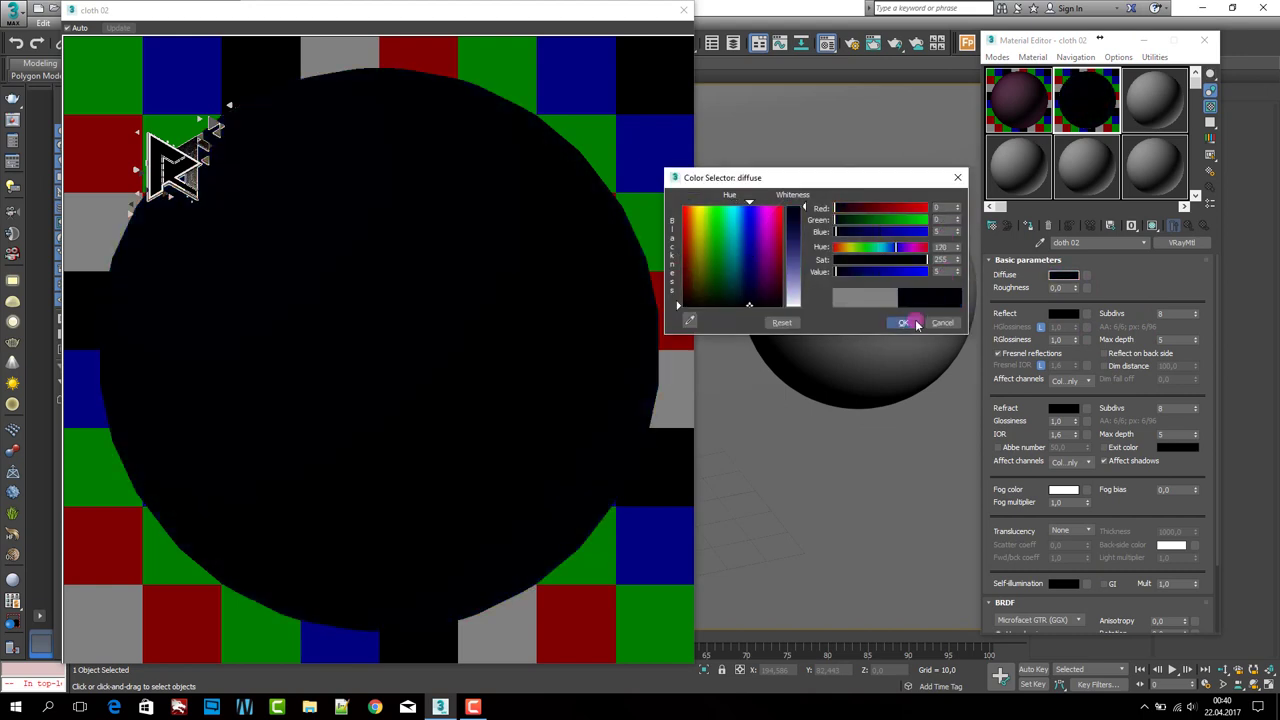
Step: Set the reflect colour to dark blue (37, 39, 79)
left_click(1063, 316)
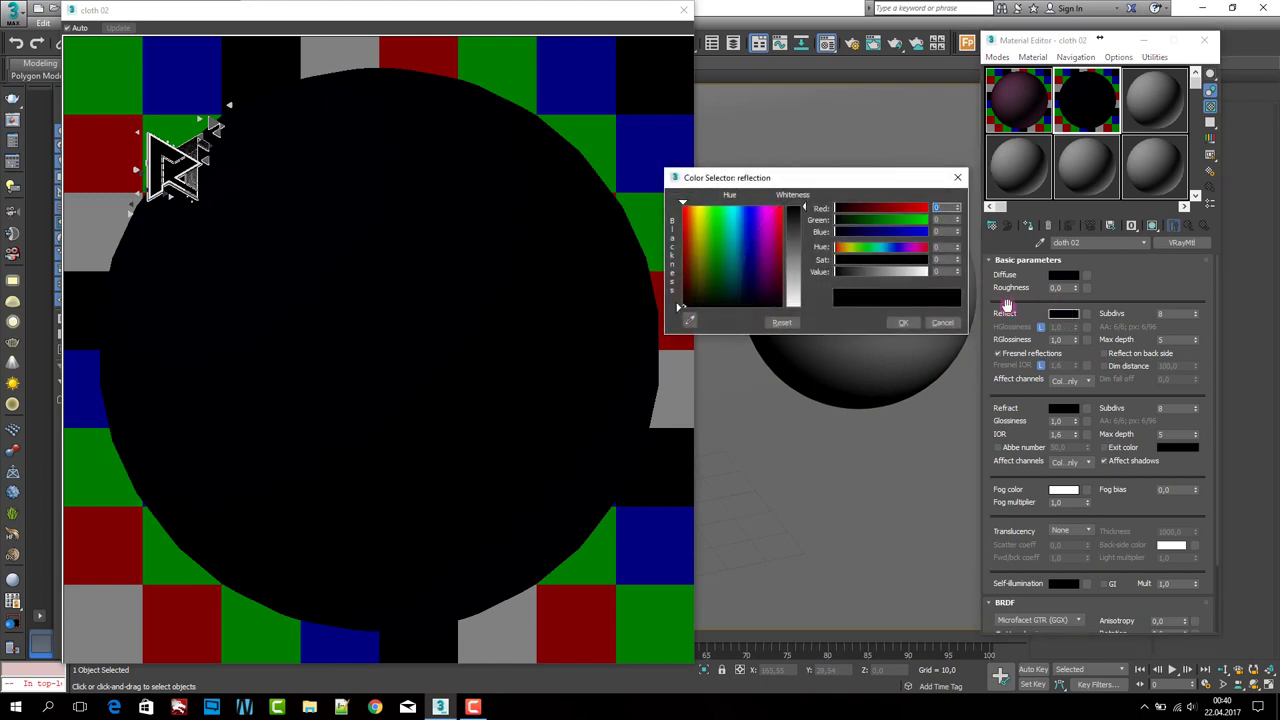
key("Tab")
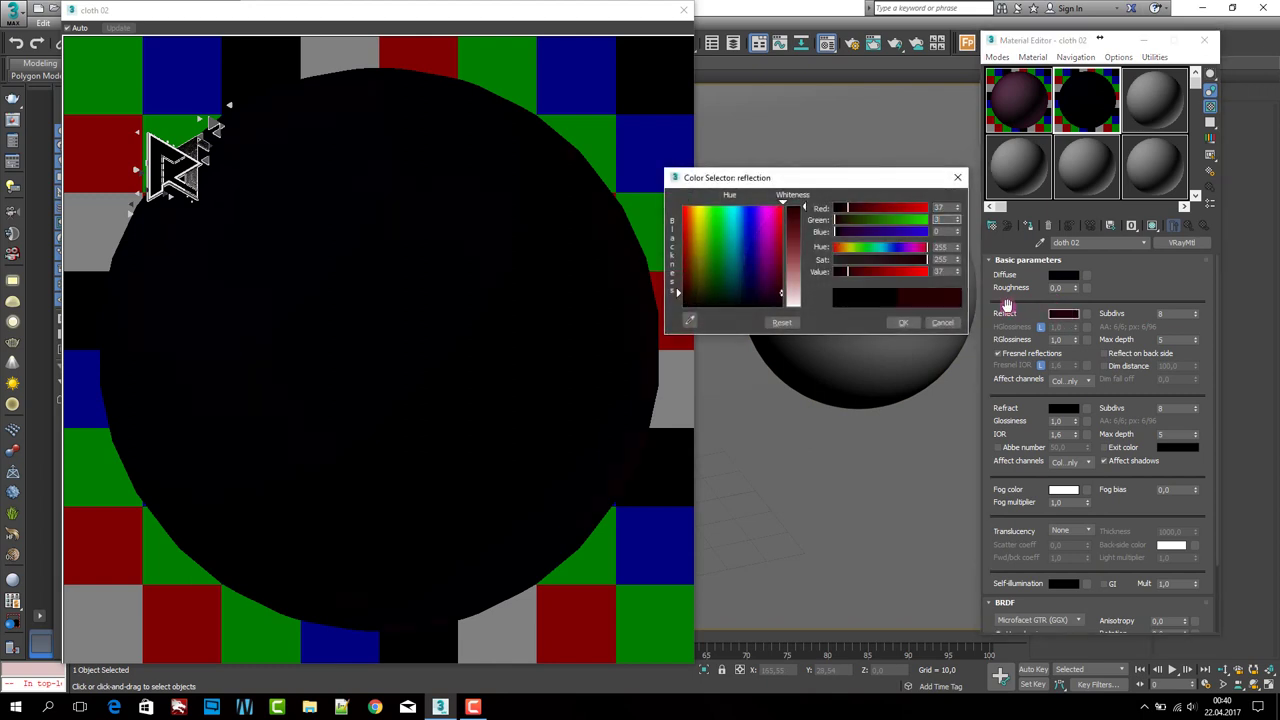
type("9")
key("Tab")
type("79")
key("Tab")
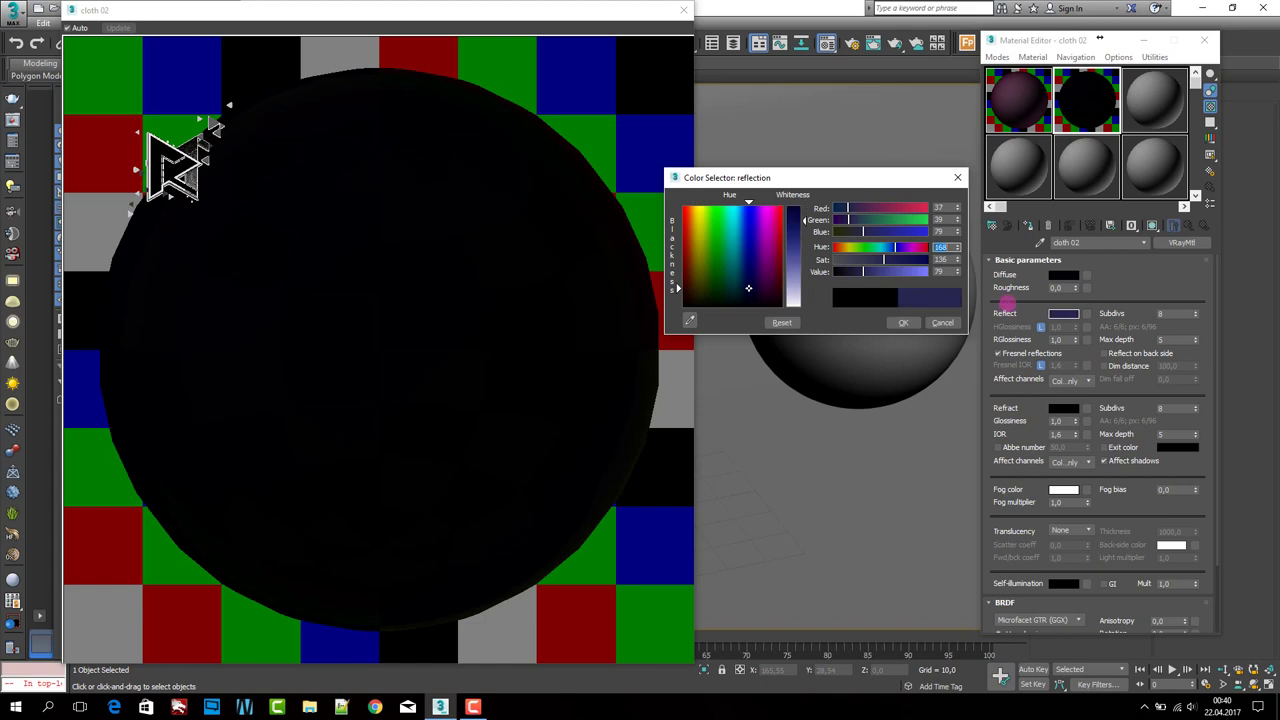
left_click(903, 322)
type("0,66")
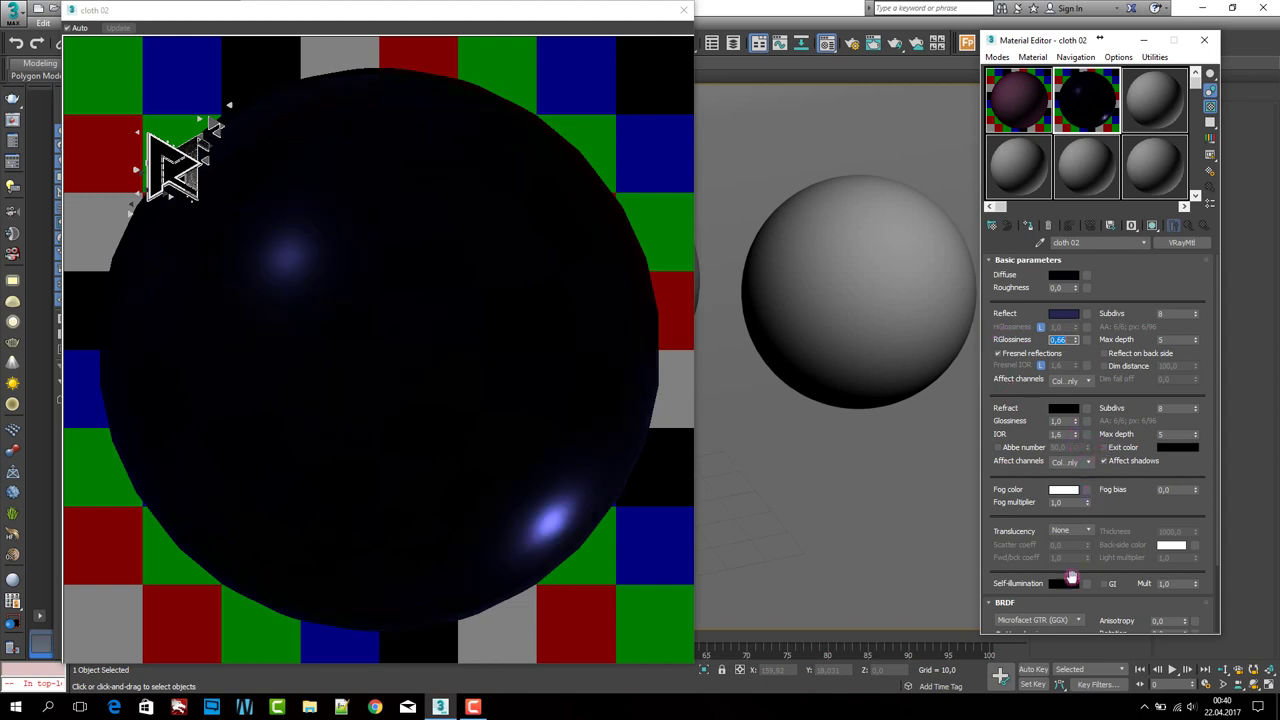
Step: Switch cloth 02 to a Ward BRDF with anisotropy 0.5, rotation -20, on local X axis
left_click(1050, 621)
left_click(1034, 648)
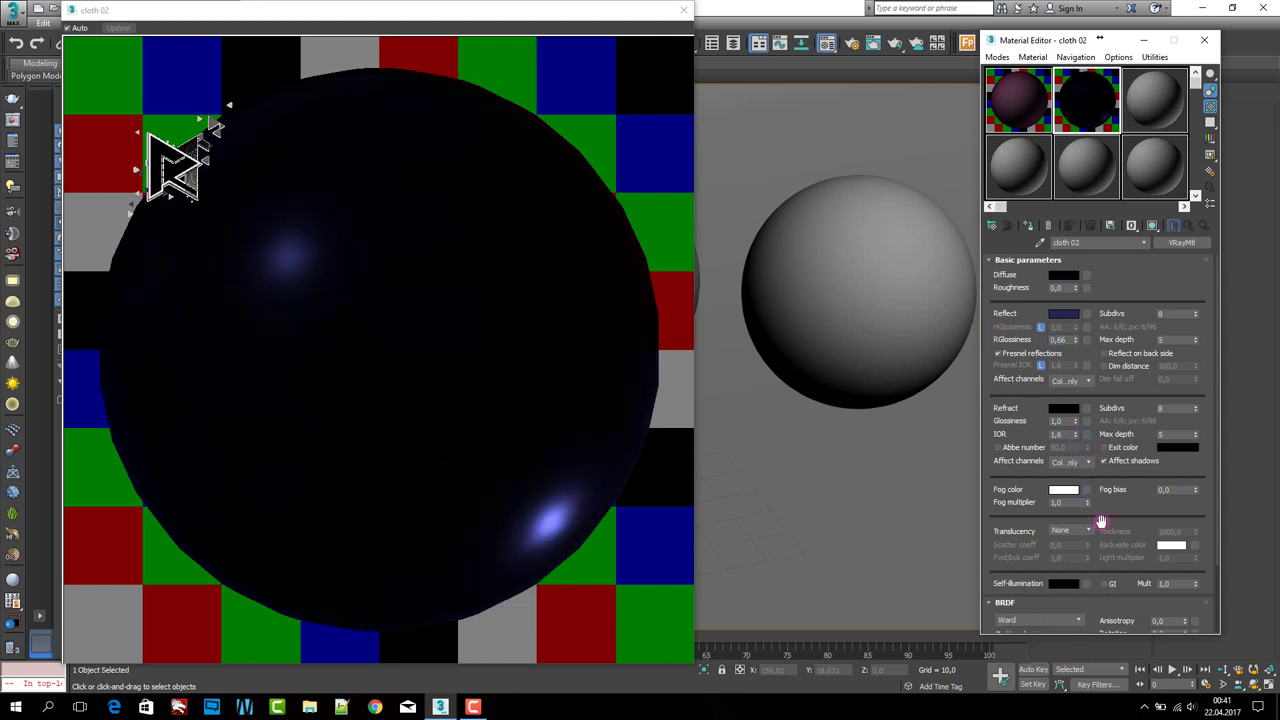
scroll(1100, 522, "down", 2)
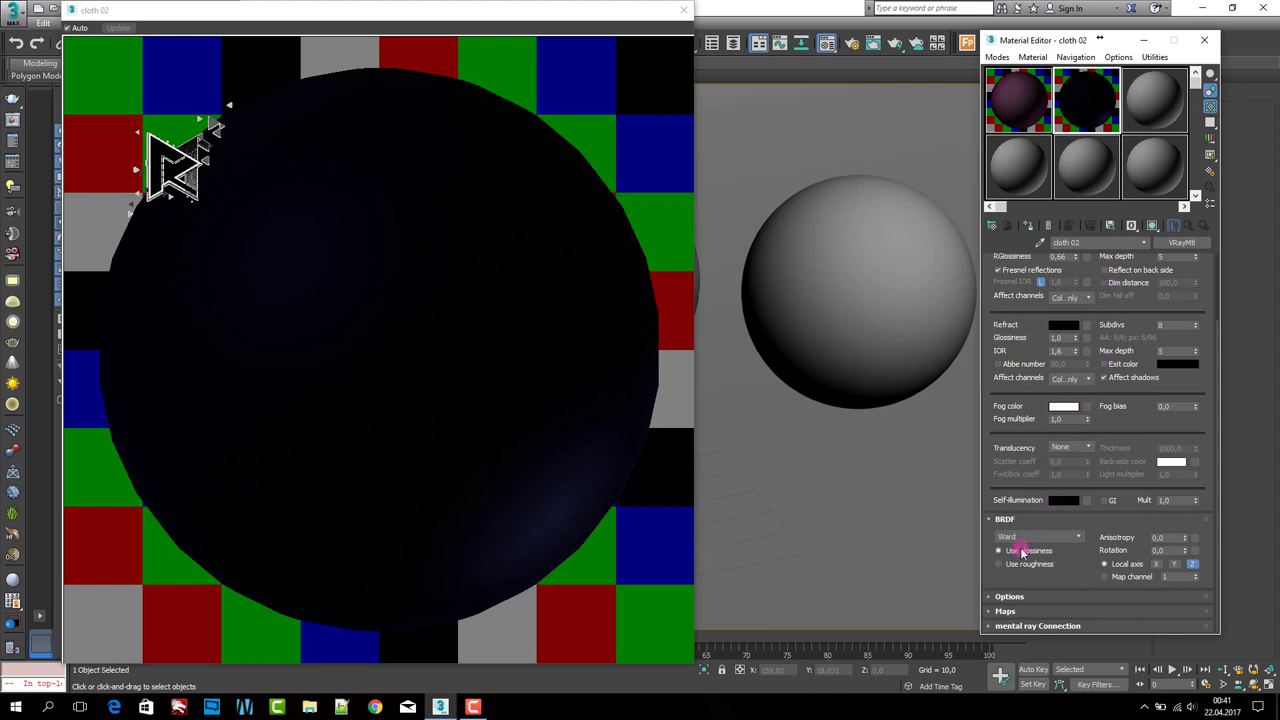
double_click(1160, 537)
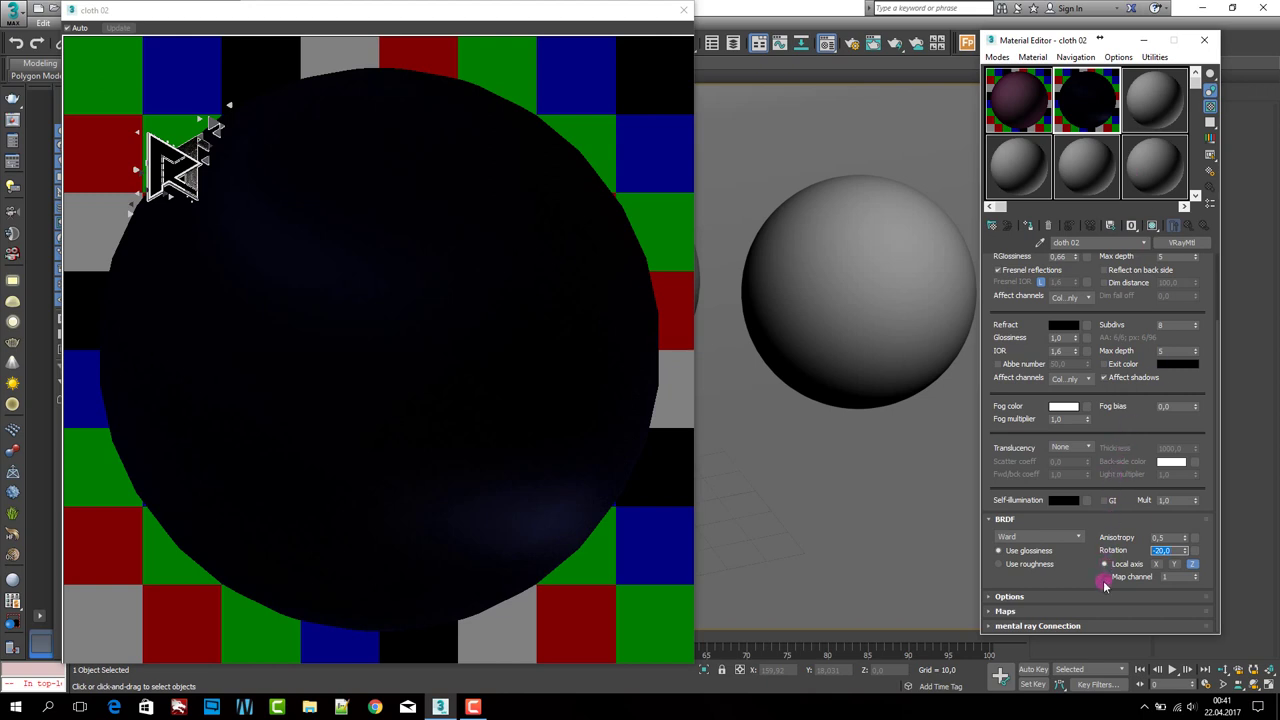
left_click(1155, 564)
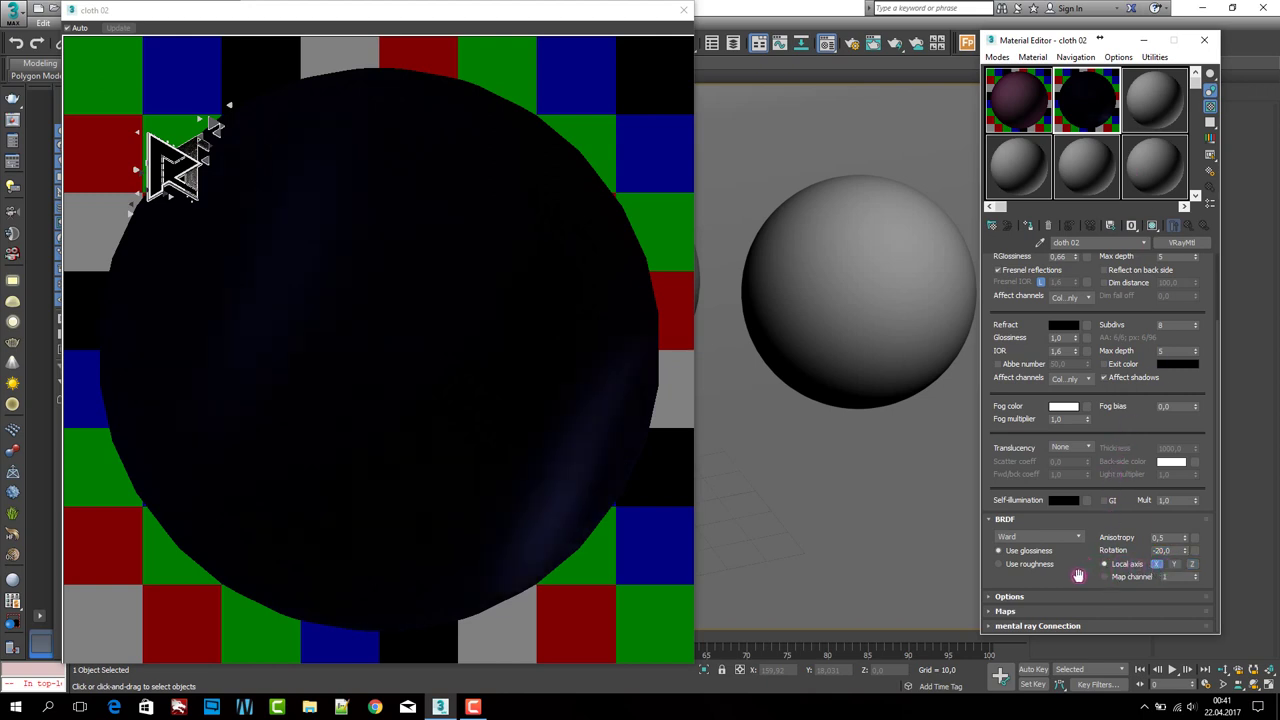
Step: Expand the Options and Maps rollouts and set the bump amount to 44
scroll(1074, 580, "up", 2)
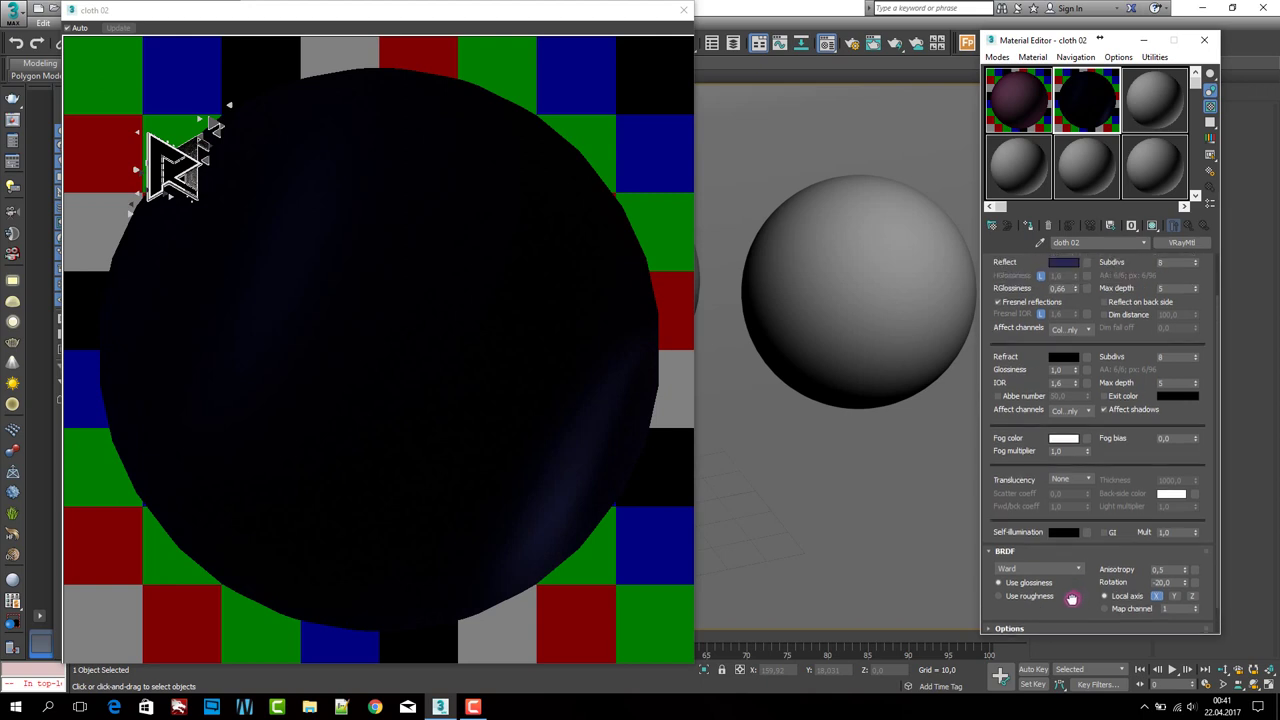
scroll(1120, 470, "up", 2)
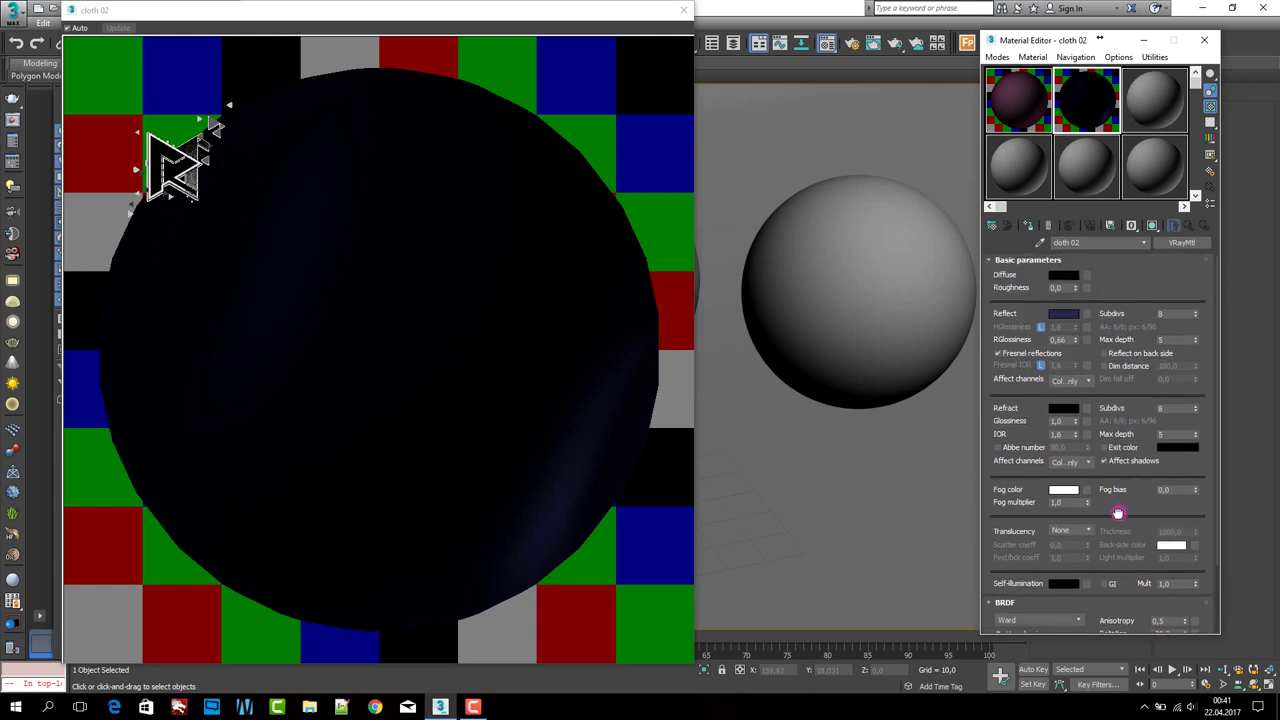
left_click_drag(1118, 512, 1130, 407)
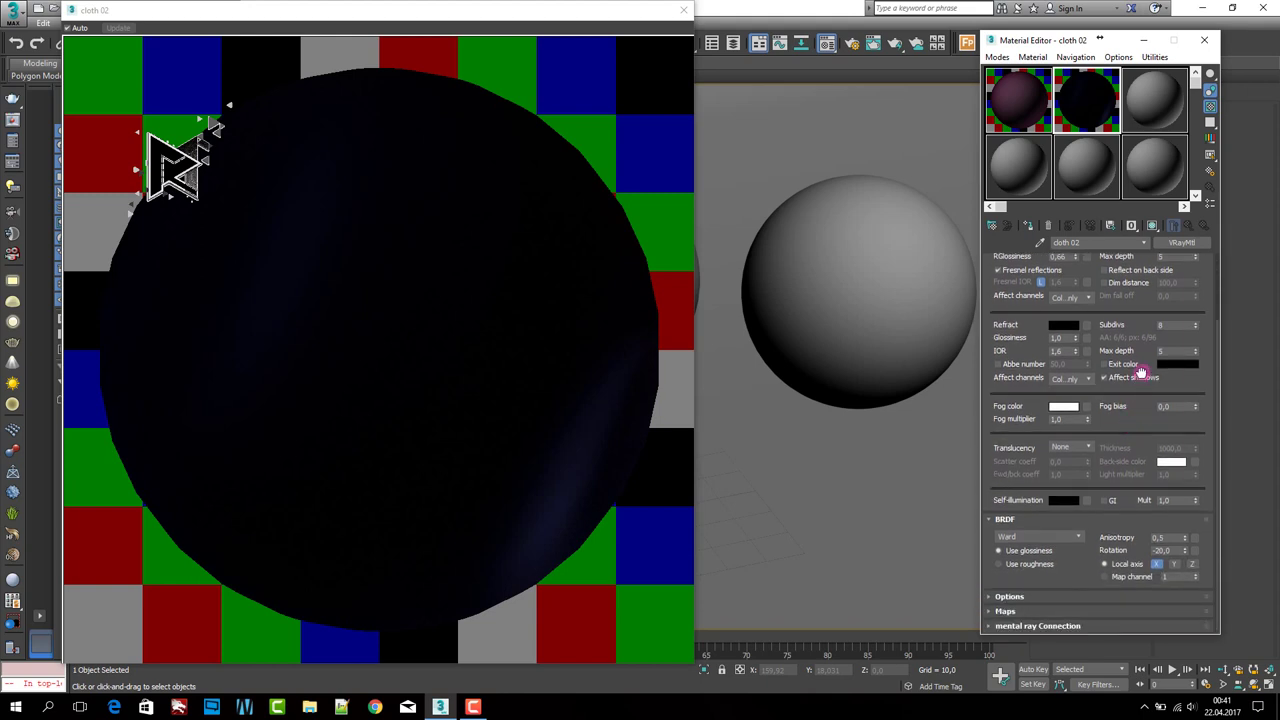
left_click(1025, 597)
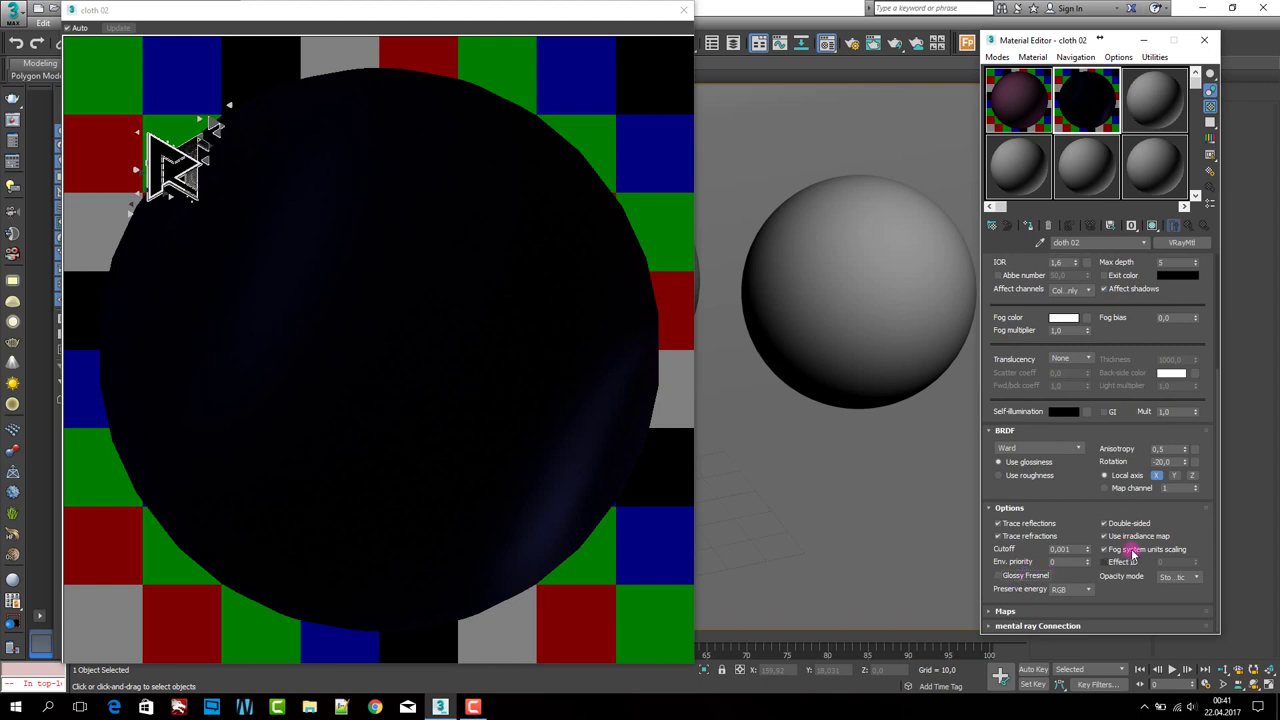
left_click(1008, 611)
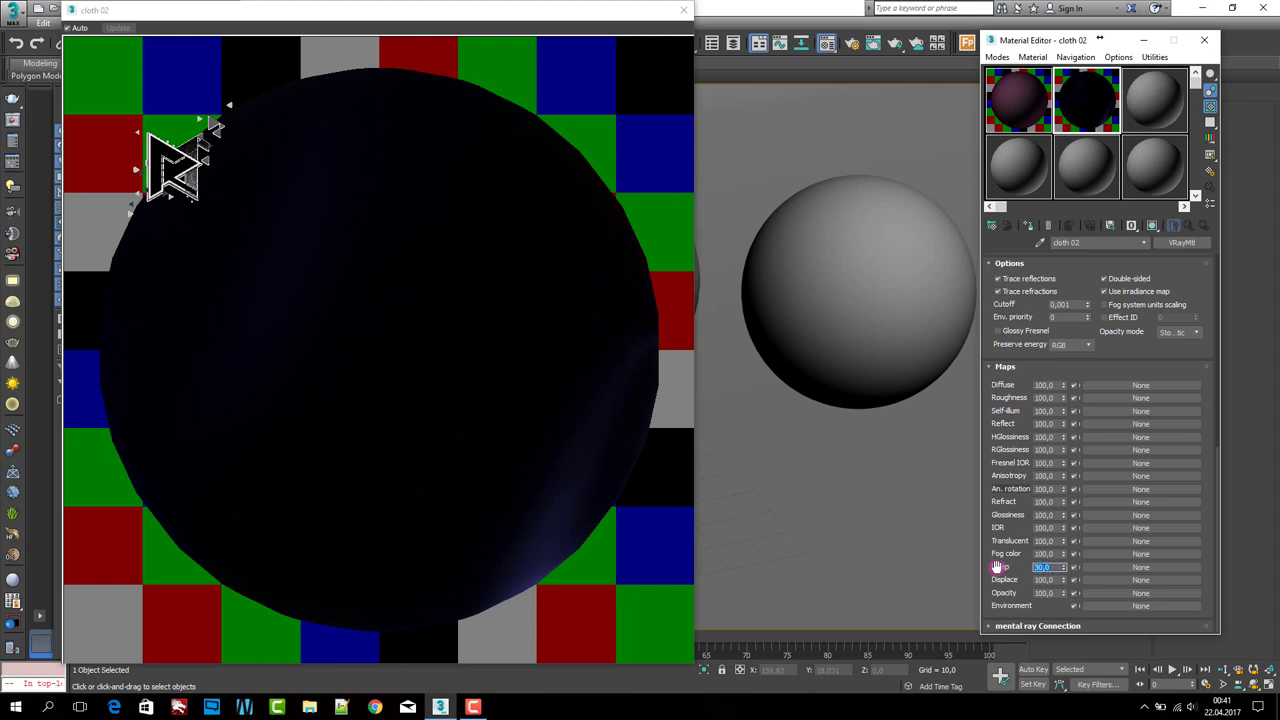
Step: Load cloth_02.jpg as a Bitmap in cloth 02's bump slot
left_click(1094, 567)
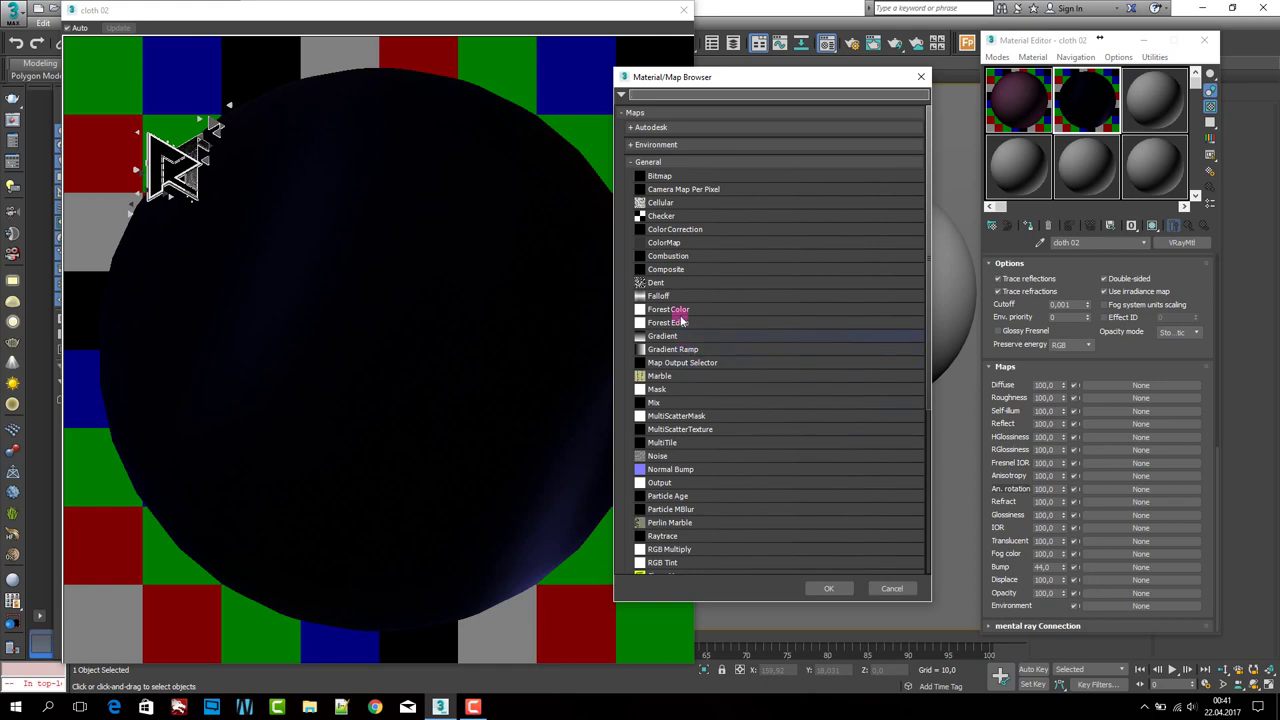
left_click(690, 178)
double_click(690, 178)
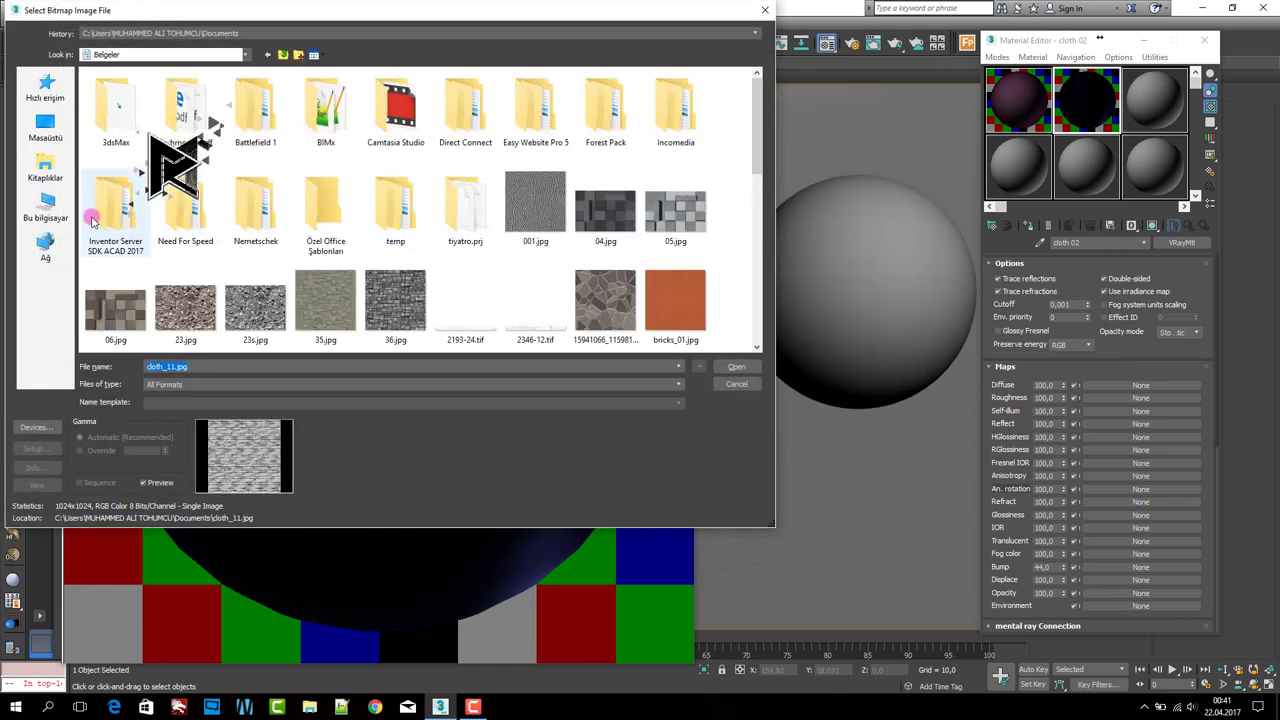
left_click(519, 306)
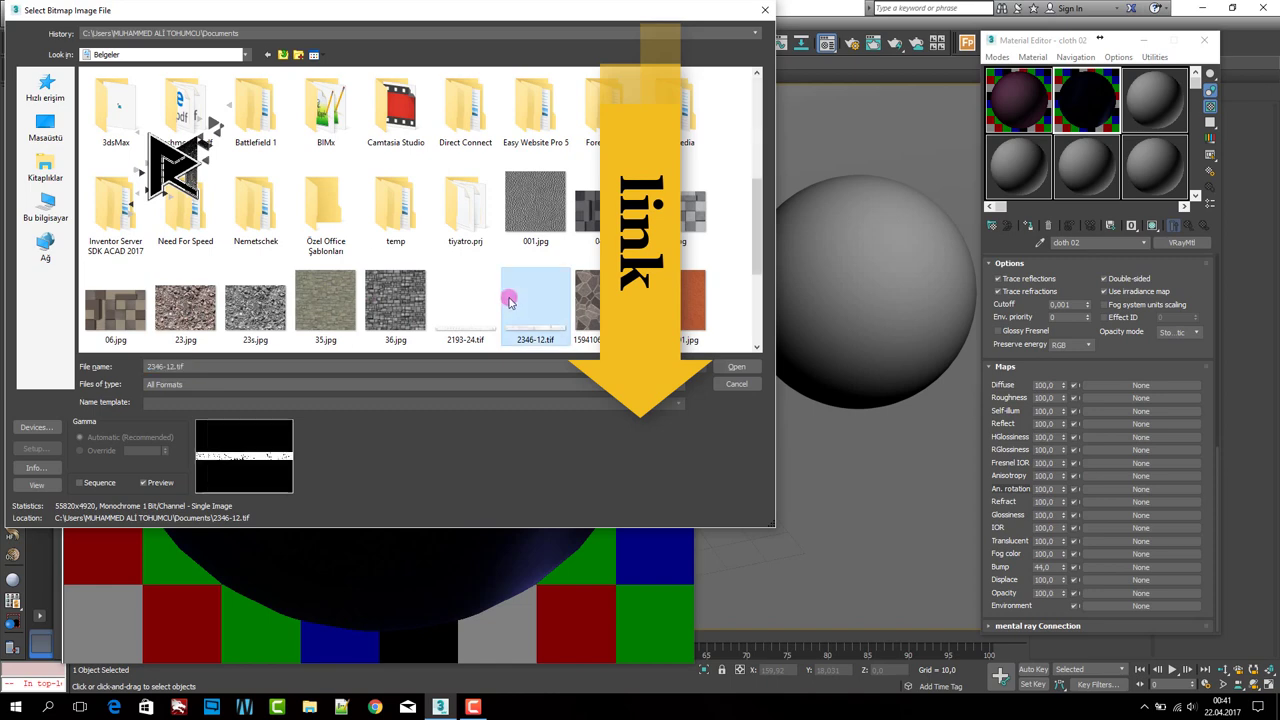
key("c")
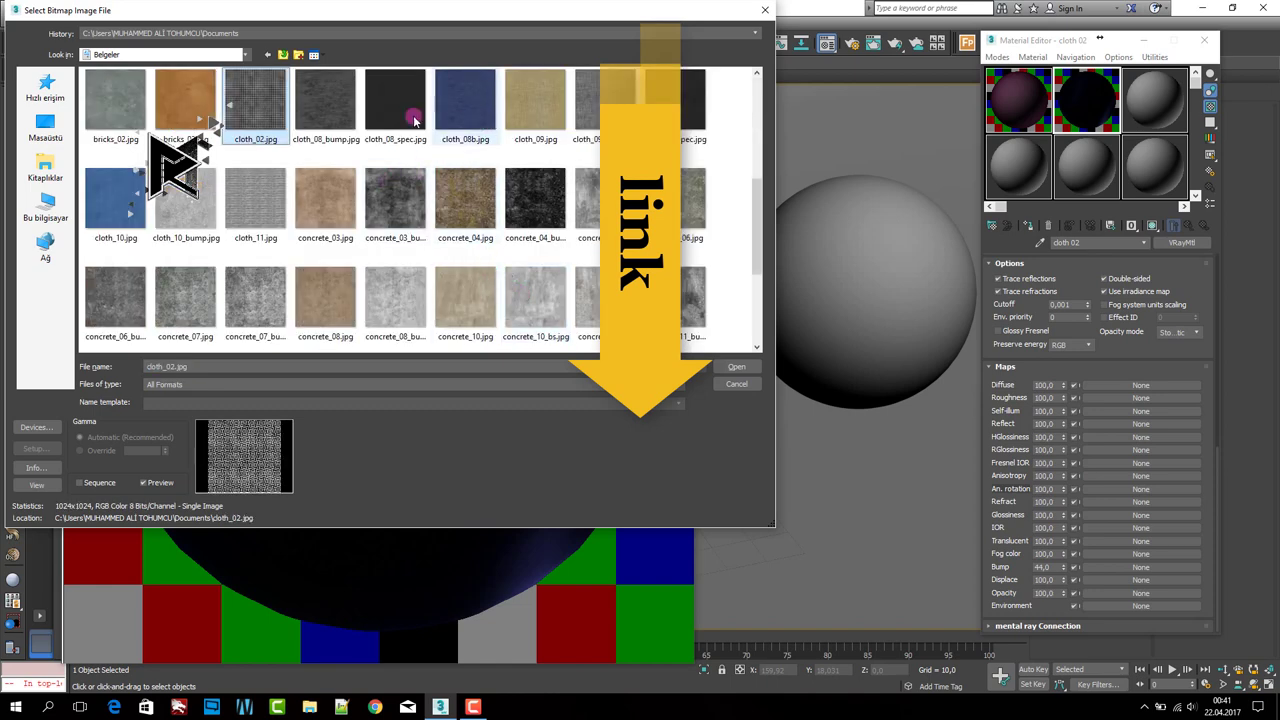
double_click(253, 106)
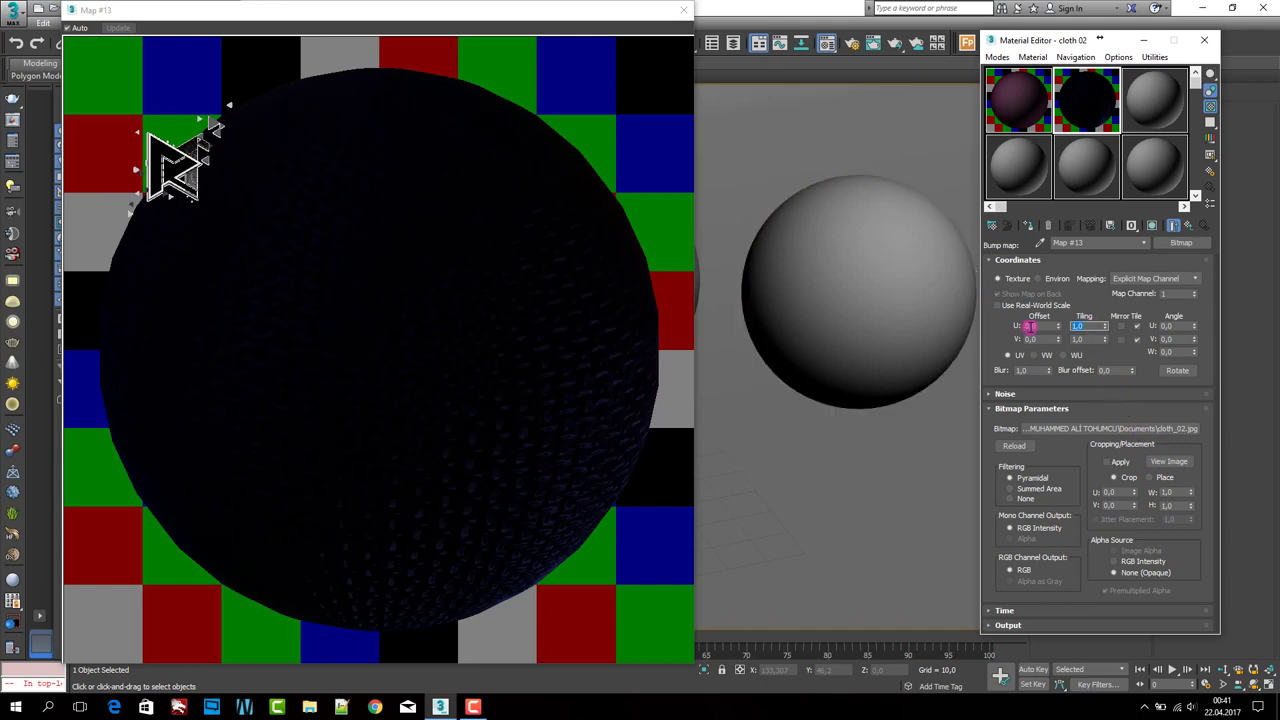
Step: Tile the bump bitmap 7 in U and 4 in V, then check the image
type("7")
key("Tab")
type("4")
key("Return")
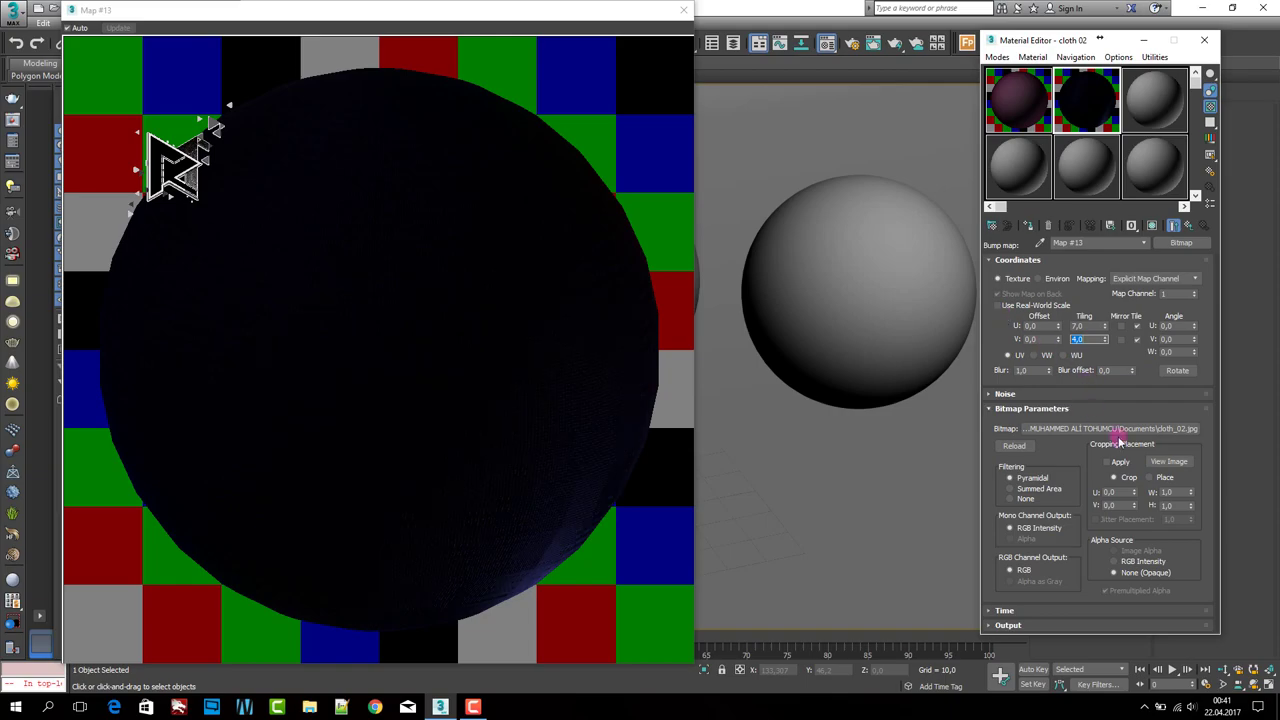
left_click(1167, 463)
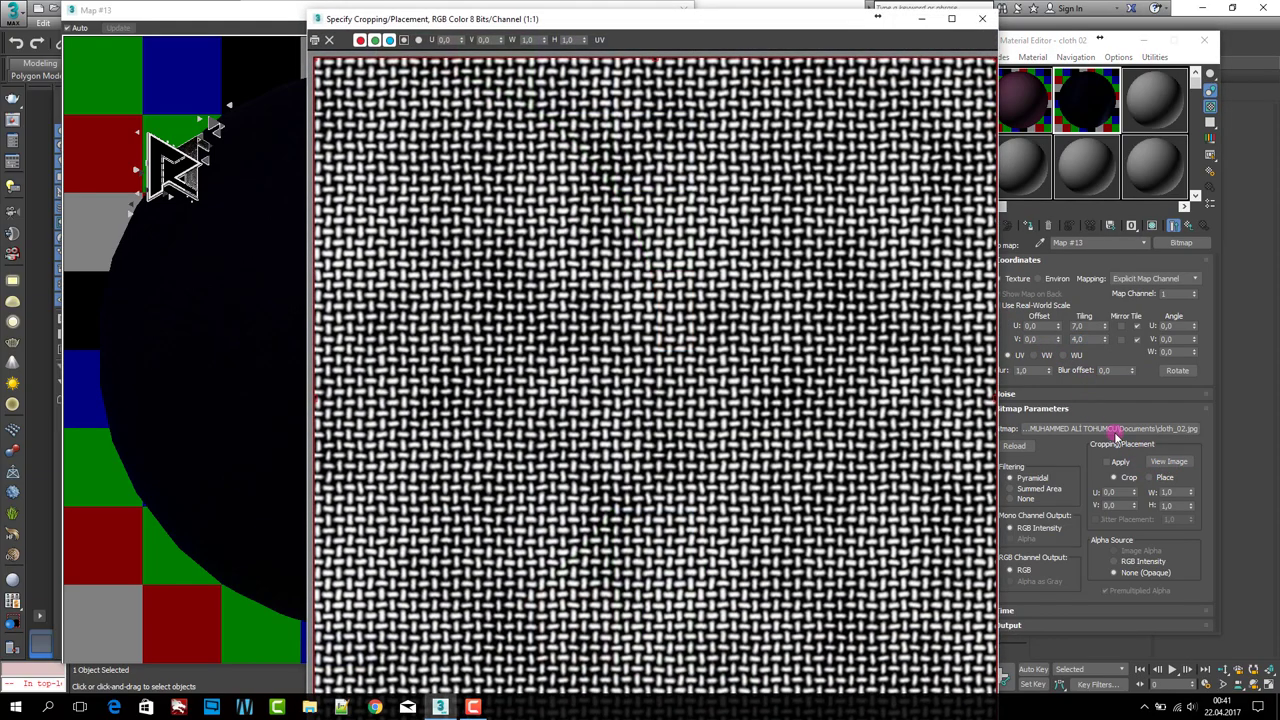
left_click(975, 22)
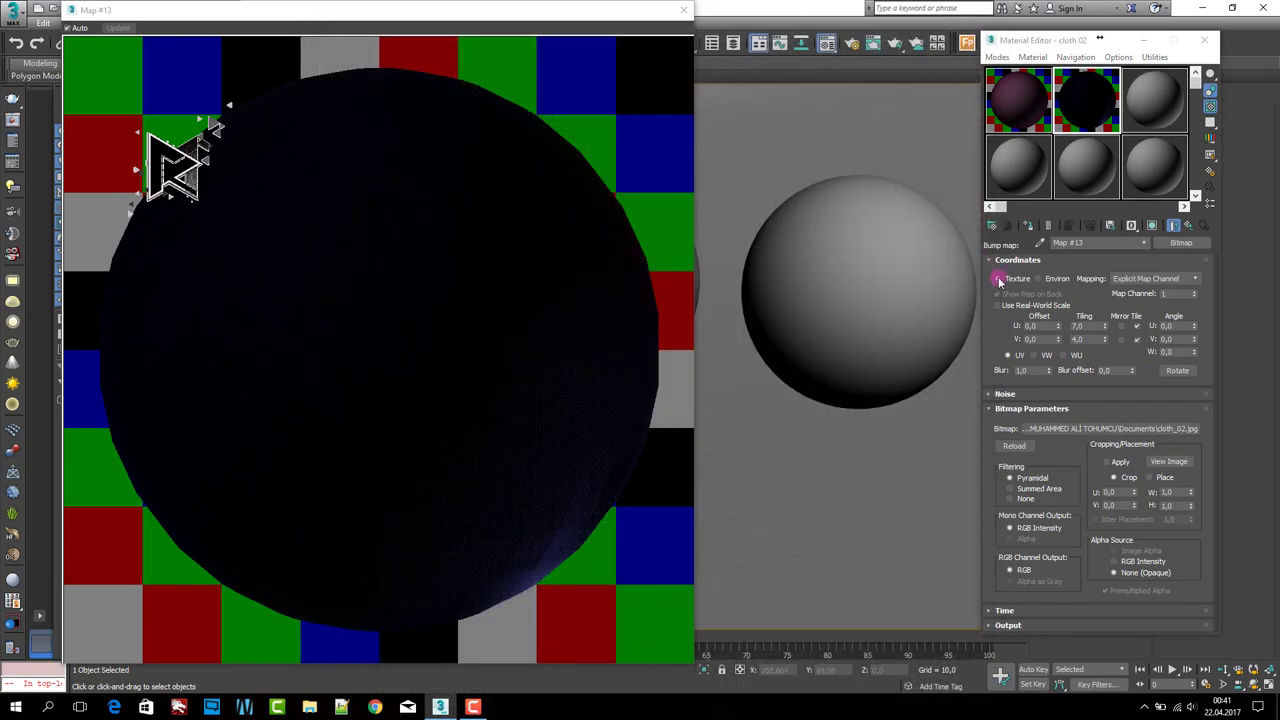
Step: Back at cloth 02's main settings, review the Diffuse and Reflect colours, leaving both unchanged
left_click(1188, 228)
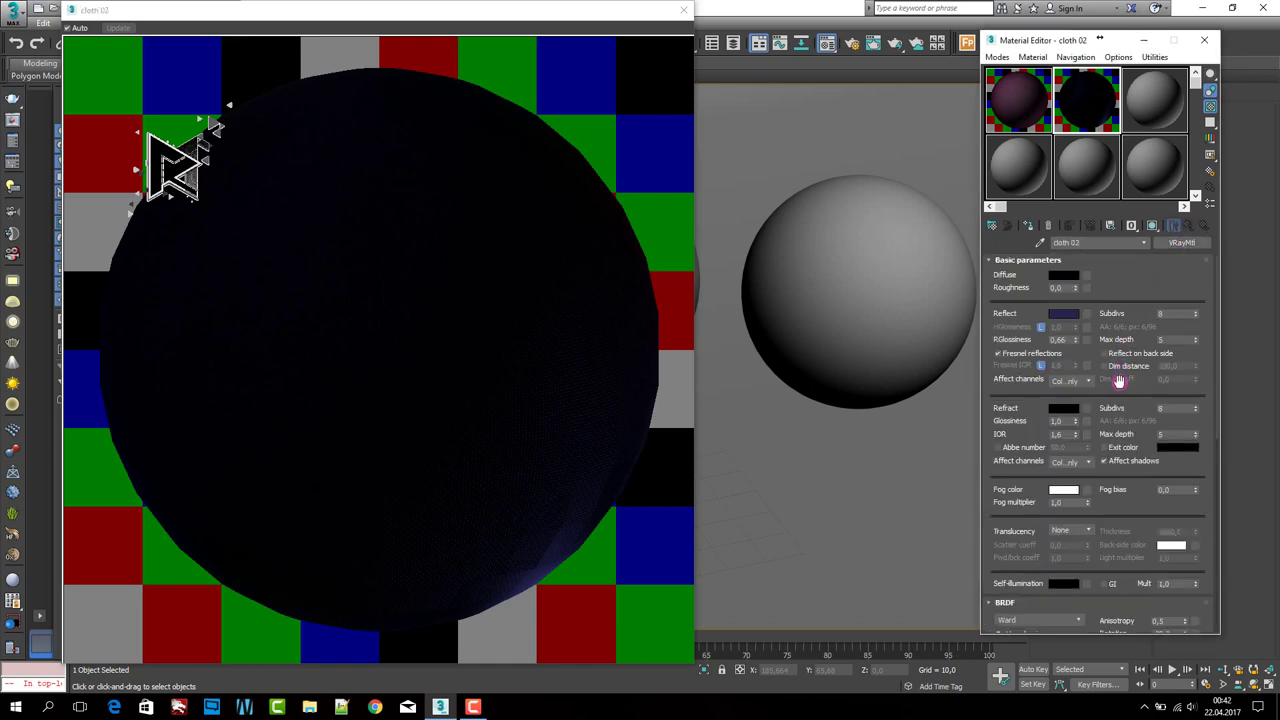
mouse_move(1129, 298)
left_mouse_down()
mouse_move(1131, 287)
mouse_move(1131, 327)
left_mouse_up()
left_click(1058, 278)
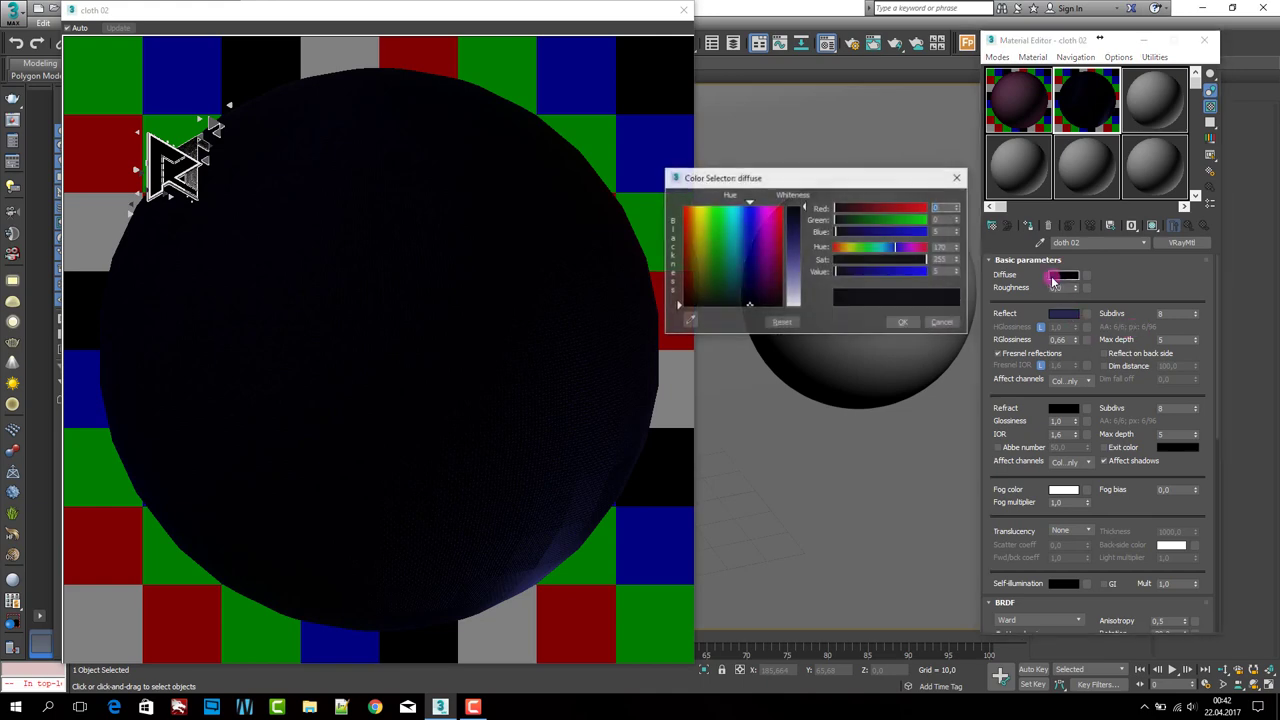
left_click(906, 323)
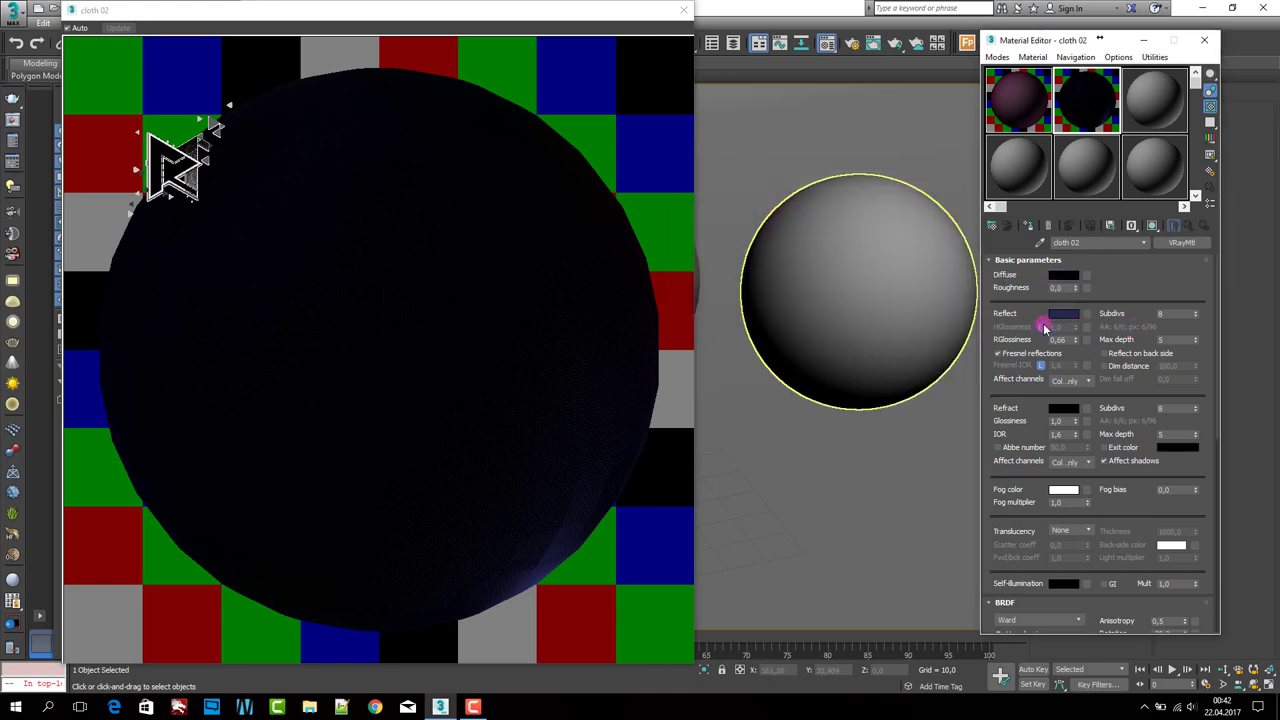
left_click(1070, 316)
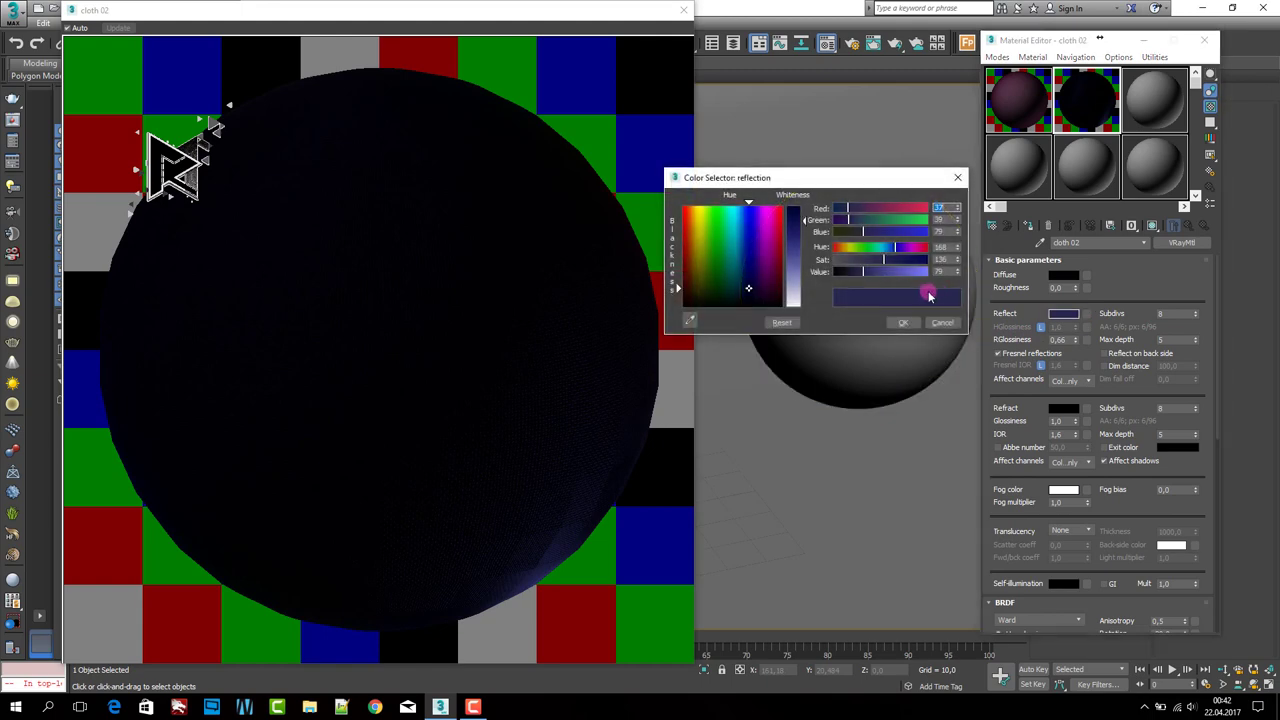
left_click(914, 323)
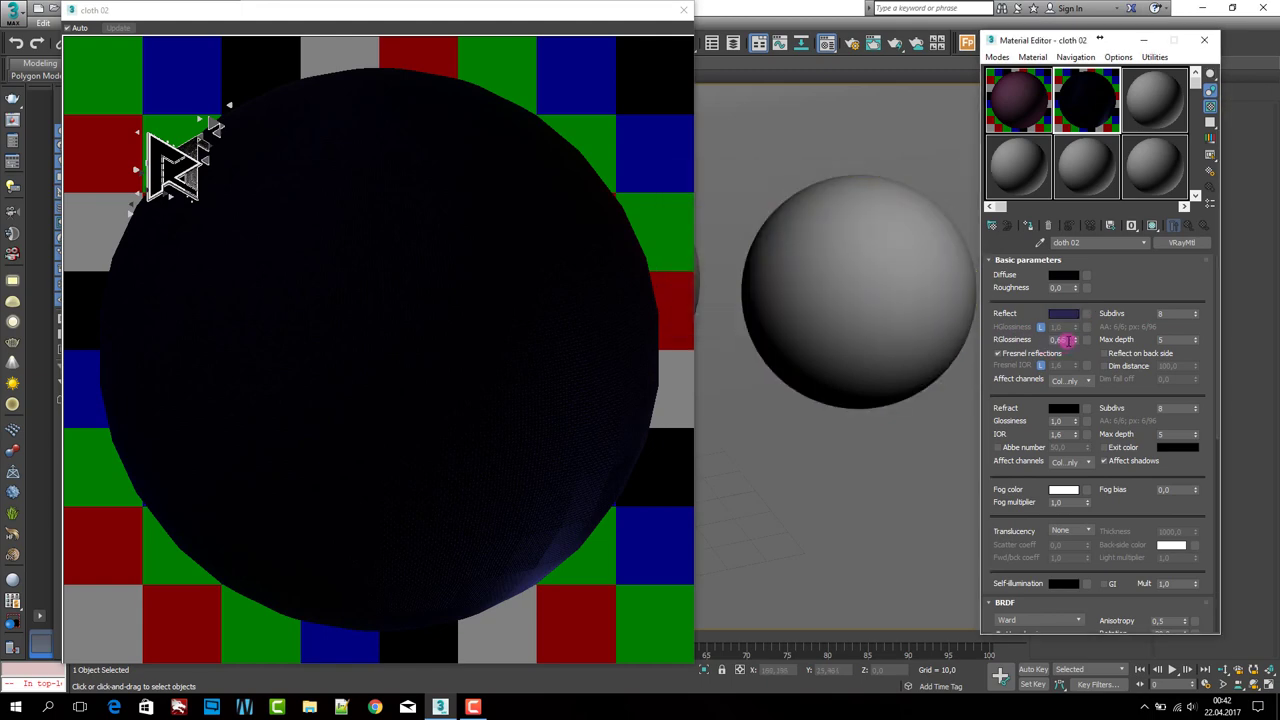
Step: Turn off Fresnel reflections for a bright blue sheen and close the enlarged preview
left_click(1030, 357)
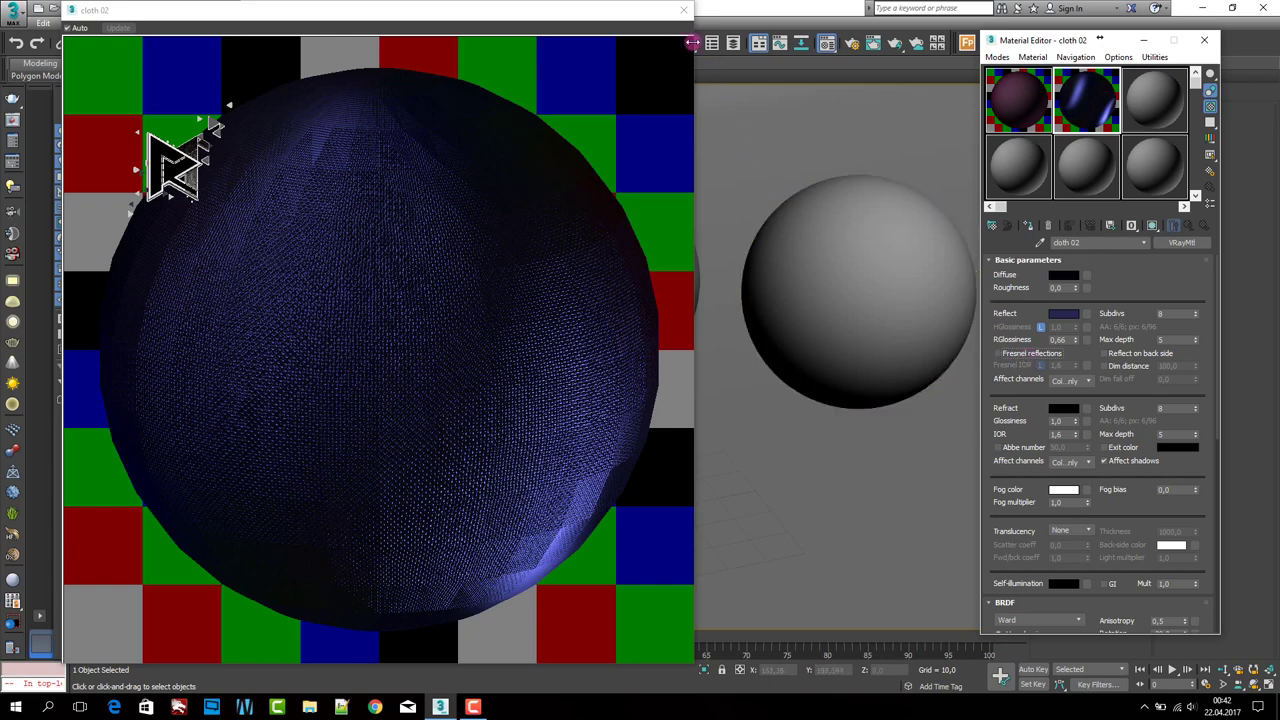
left_click(1063, 351)
left_click(684, 10)
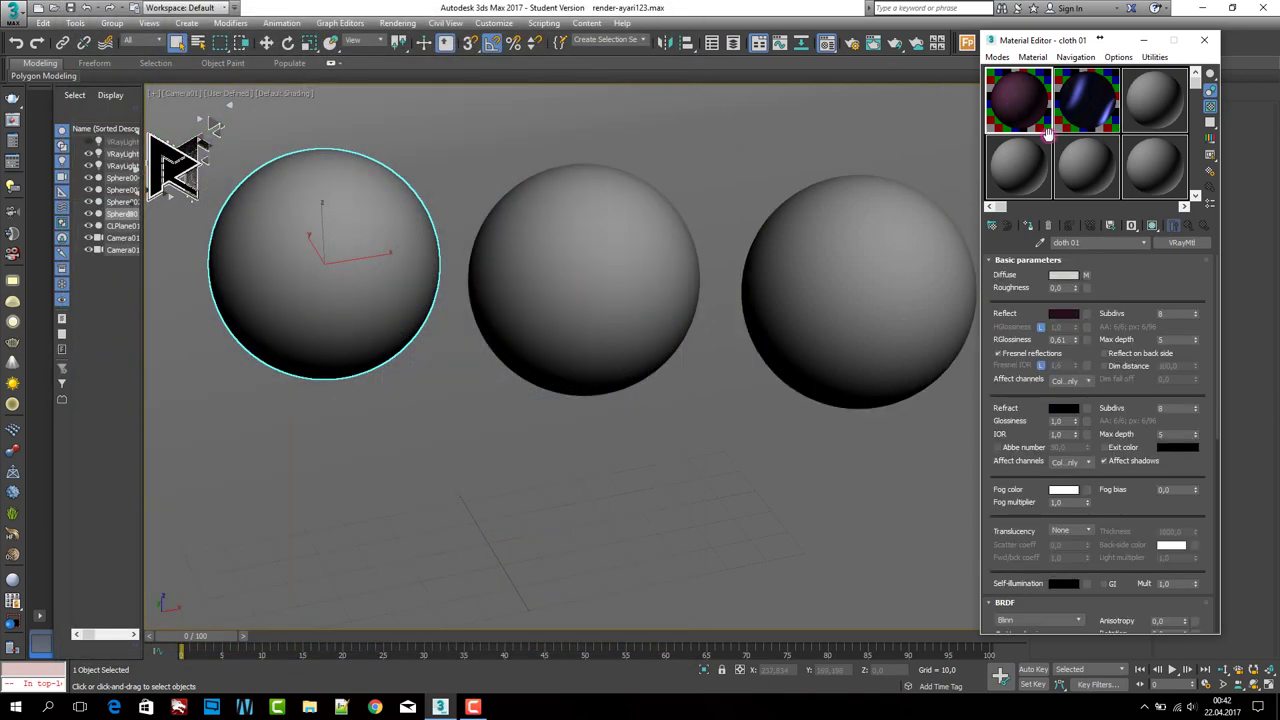
Step: Set the third material's diffuse colour to brown RGB 88, 69, 45
left_click(1153, 118)
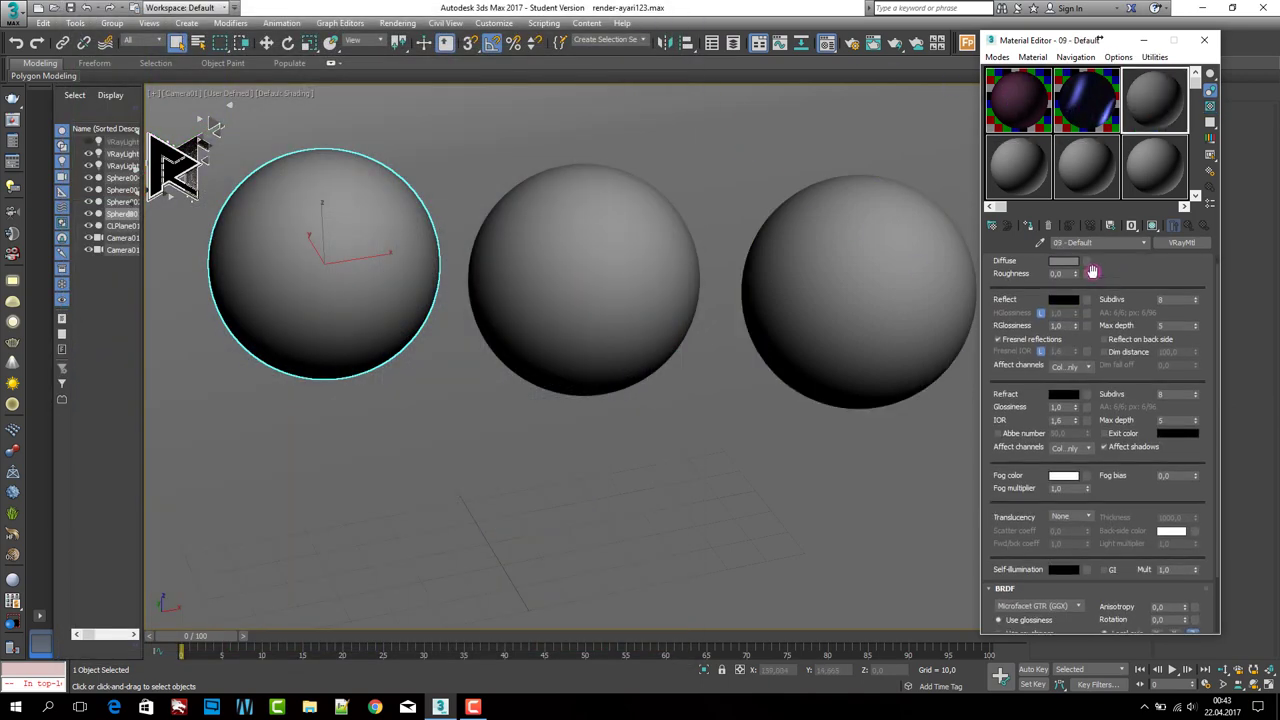
left_click(1066, 261)
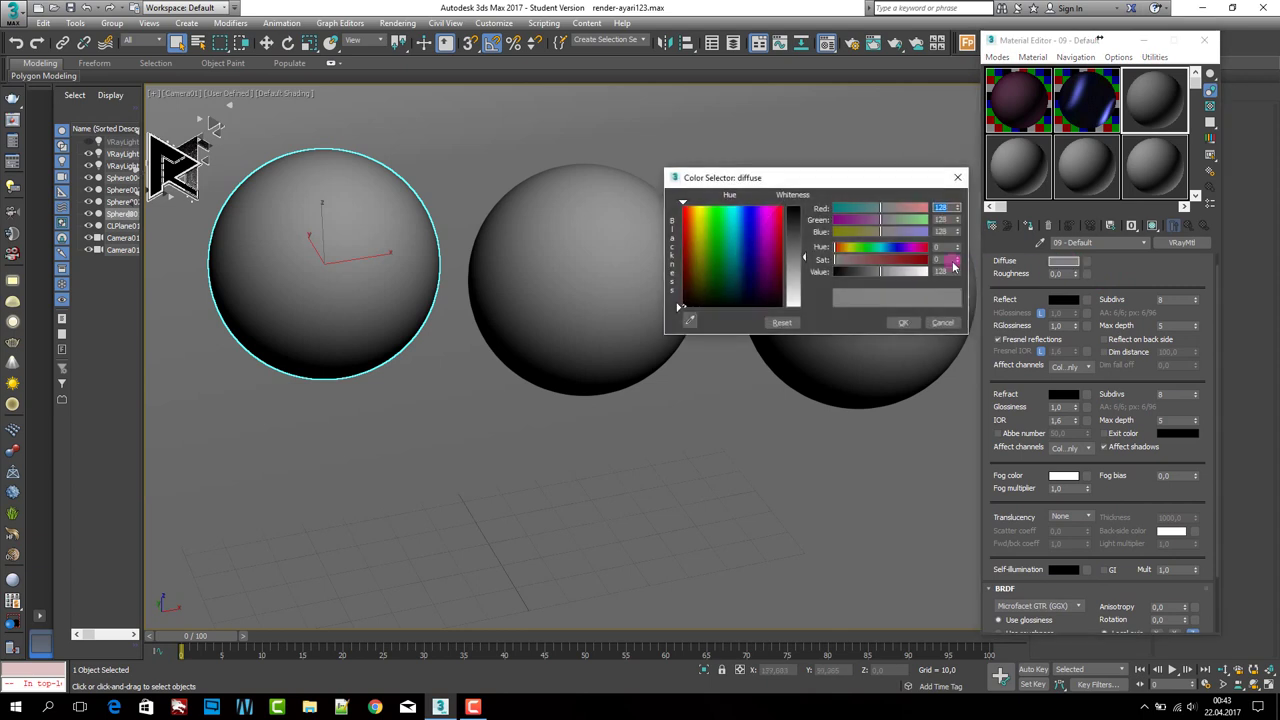
type("88")
key("Tab")
type("69")
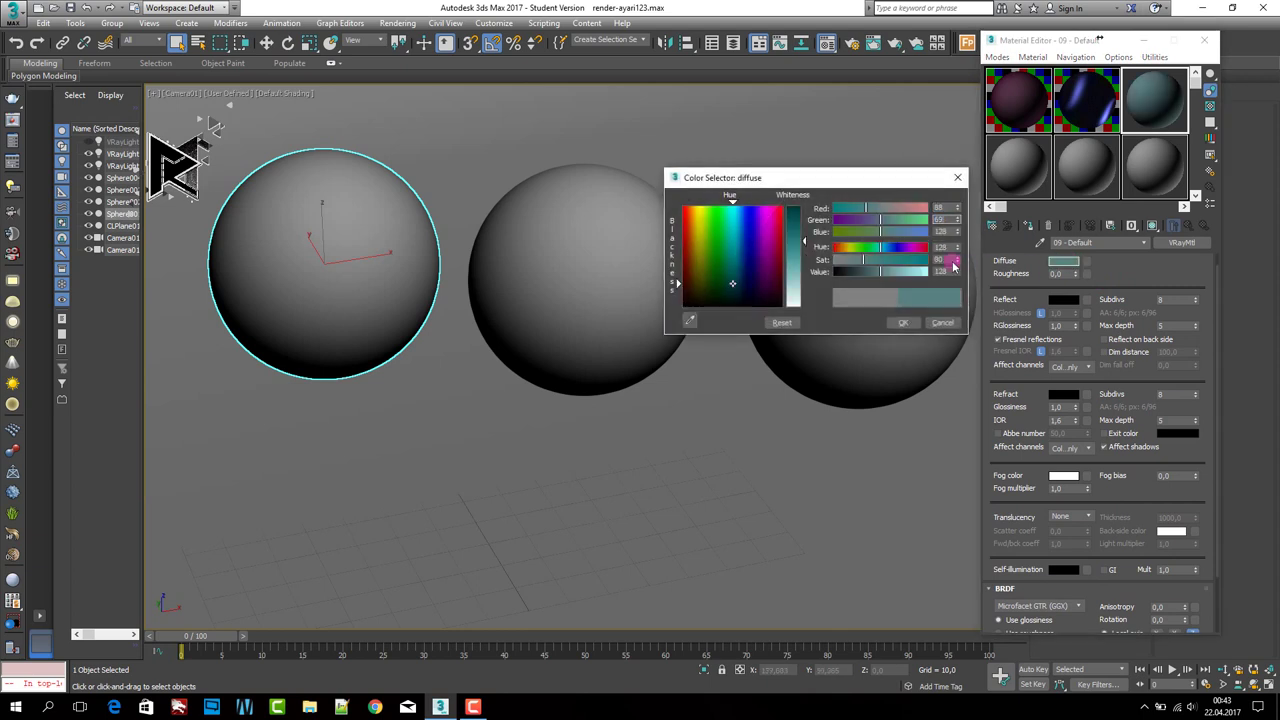
key("Tab")
type("45")
left_click(903, 322)
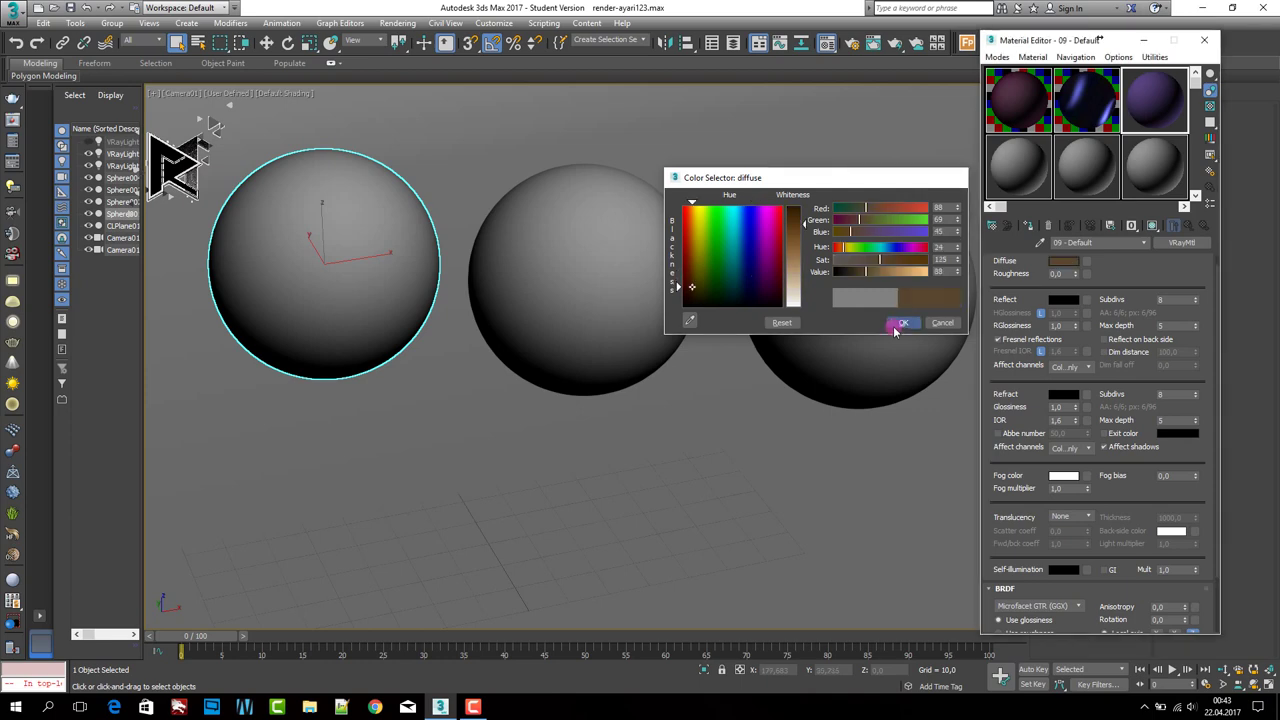
Step: Show an enlarged checker-background preview and rename the material to 'cloth 03'
double_click(1150, 115)
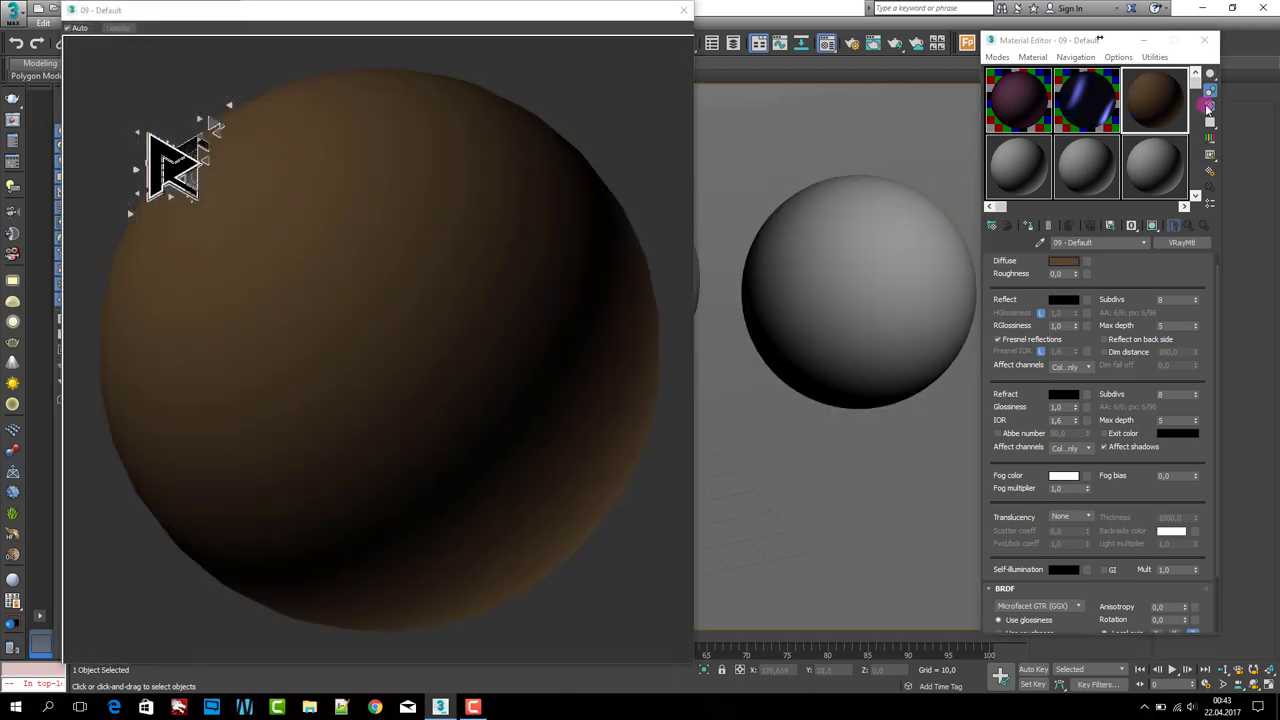
left_click(1208, 106)
left_click(1115, 243)
type("cloth 03")
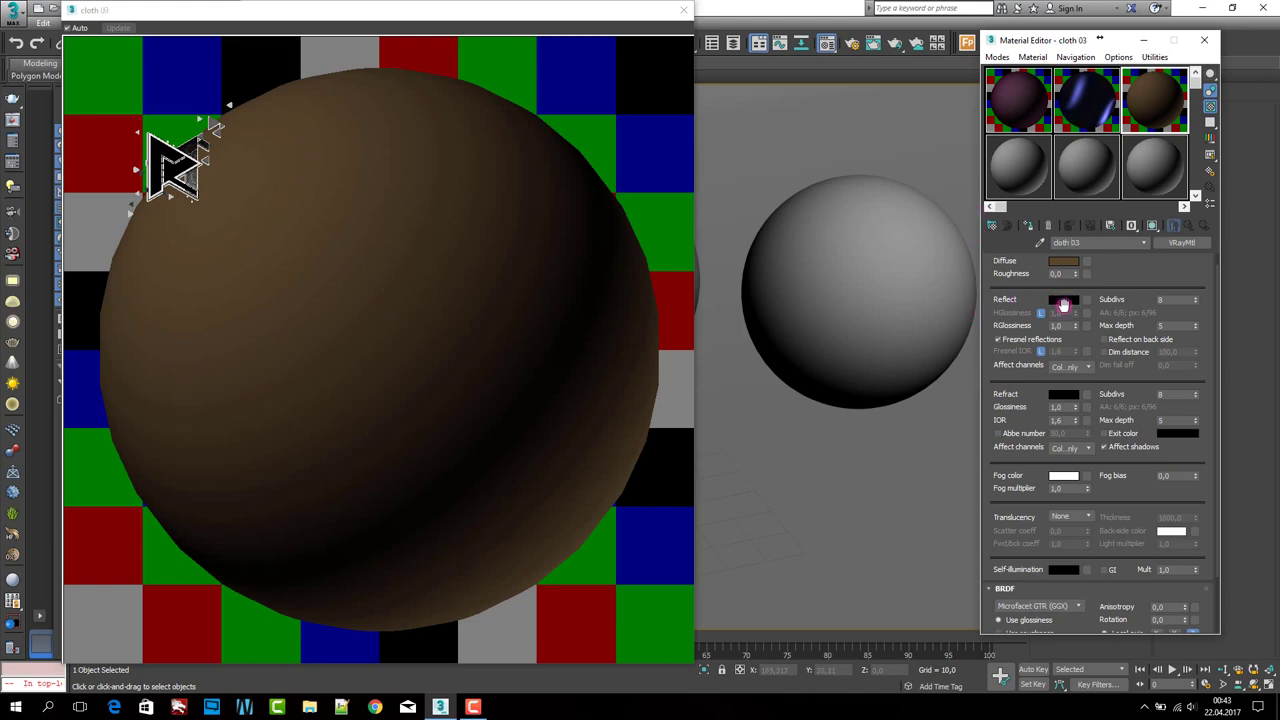
Step: Assign a Falloff map to cloth 03's diffuse channel from the Material/Map Browser
left_click(1086, 262)
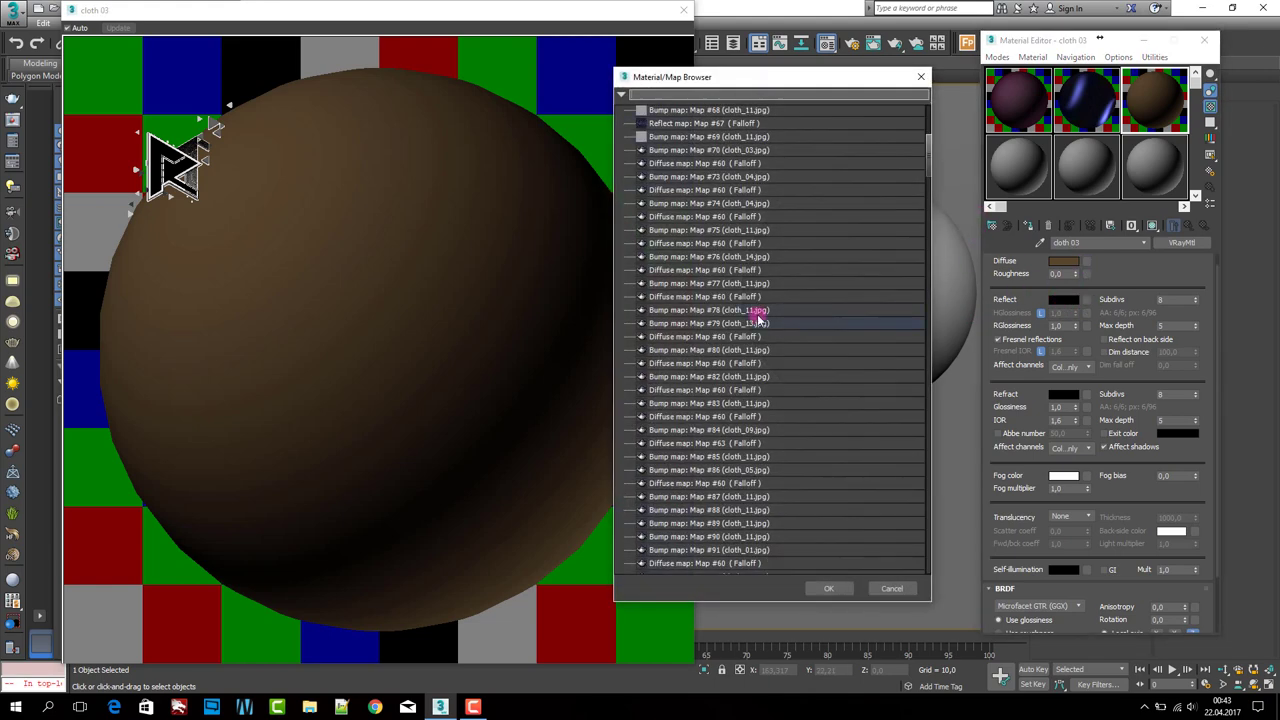
scroll(795, 240, "down", 5)
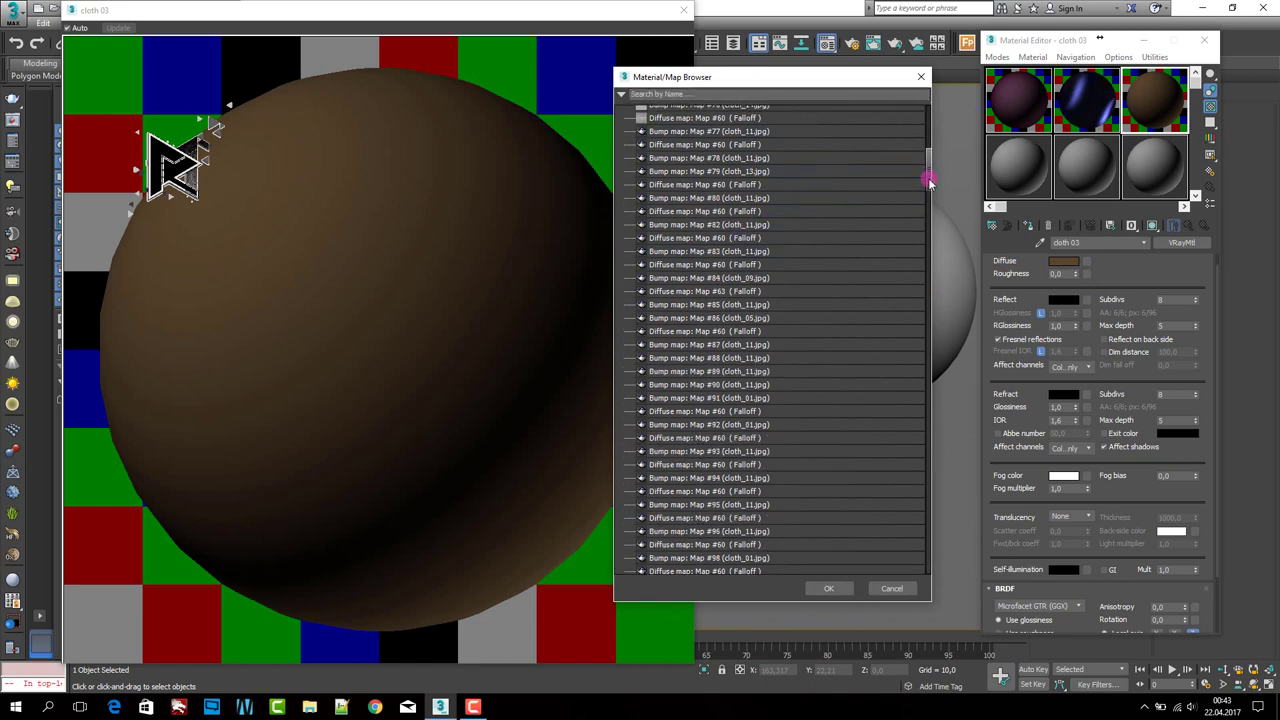
left_click_drag(928, 177, 920, 517)
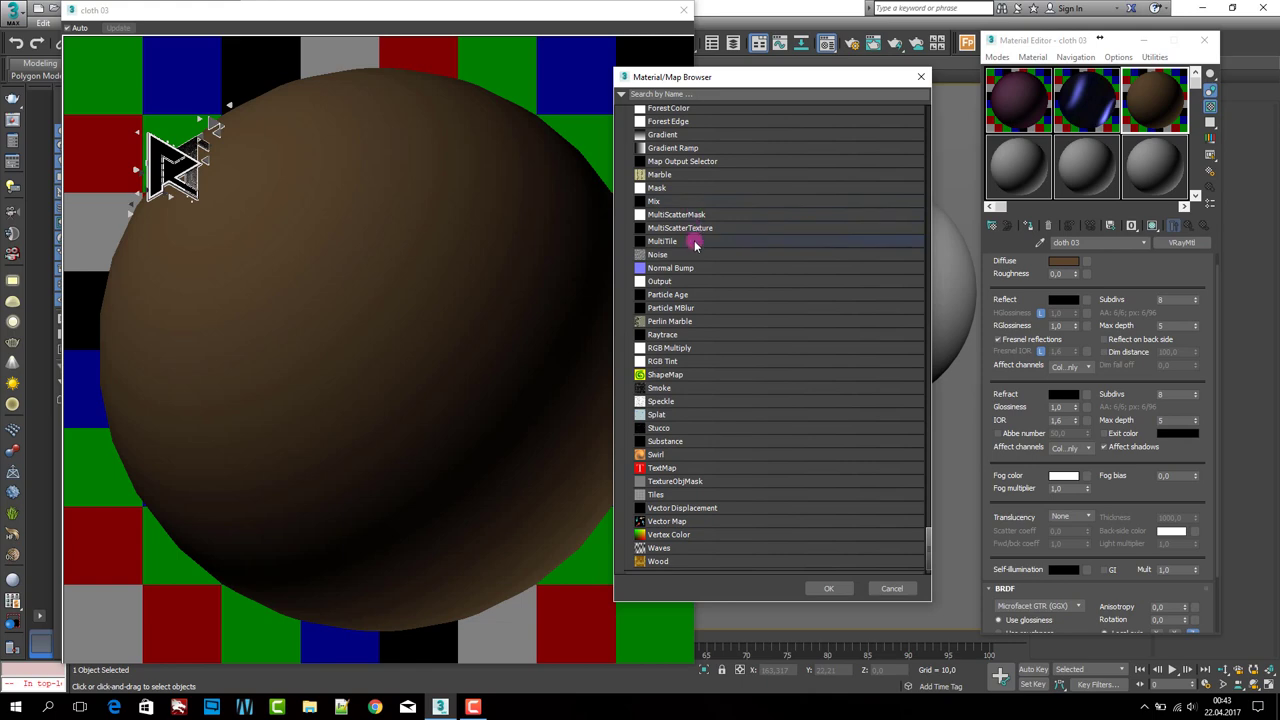
scroll(688, 305, "up", 1)
scroll(688, 300, "up", 3)
left_click(677, 165)
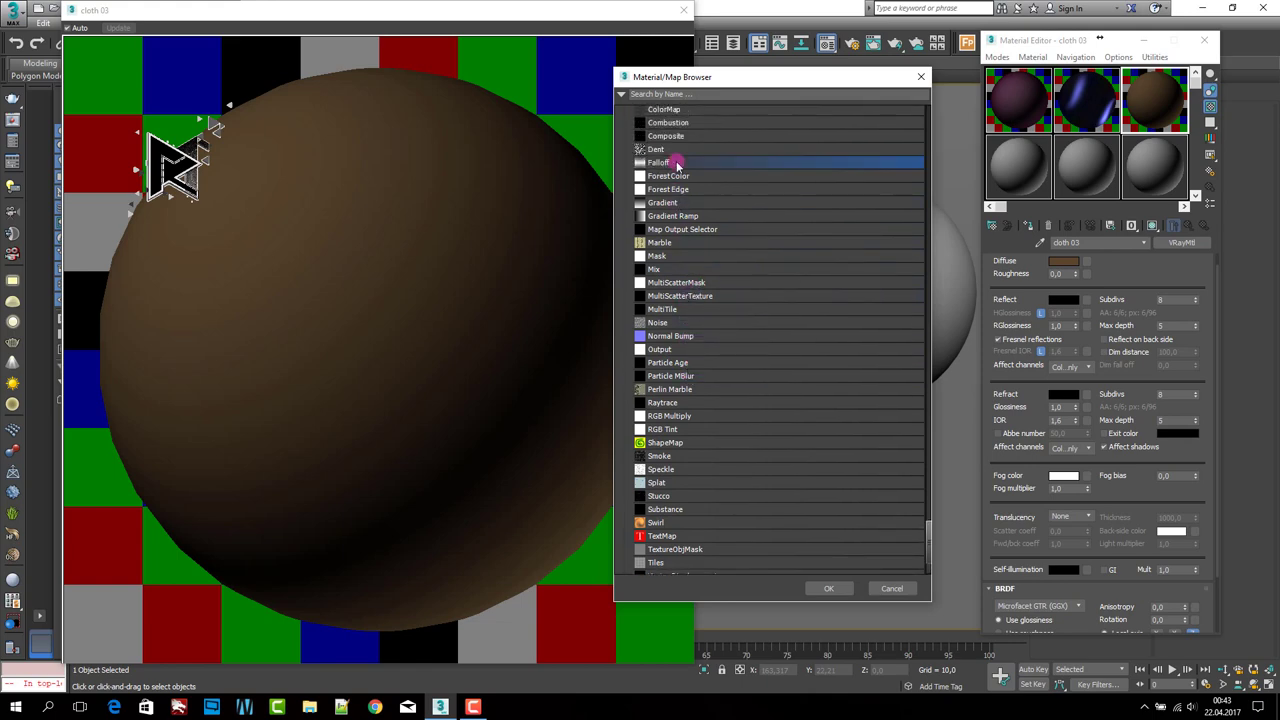
double_click(677, 163)
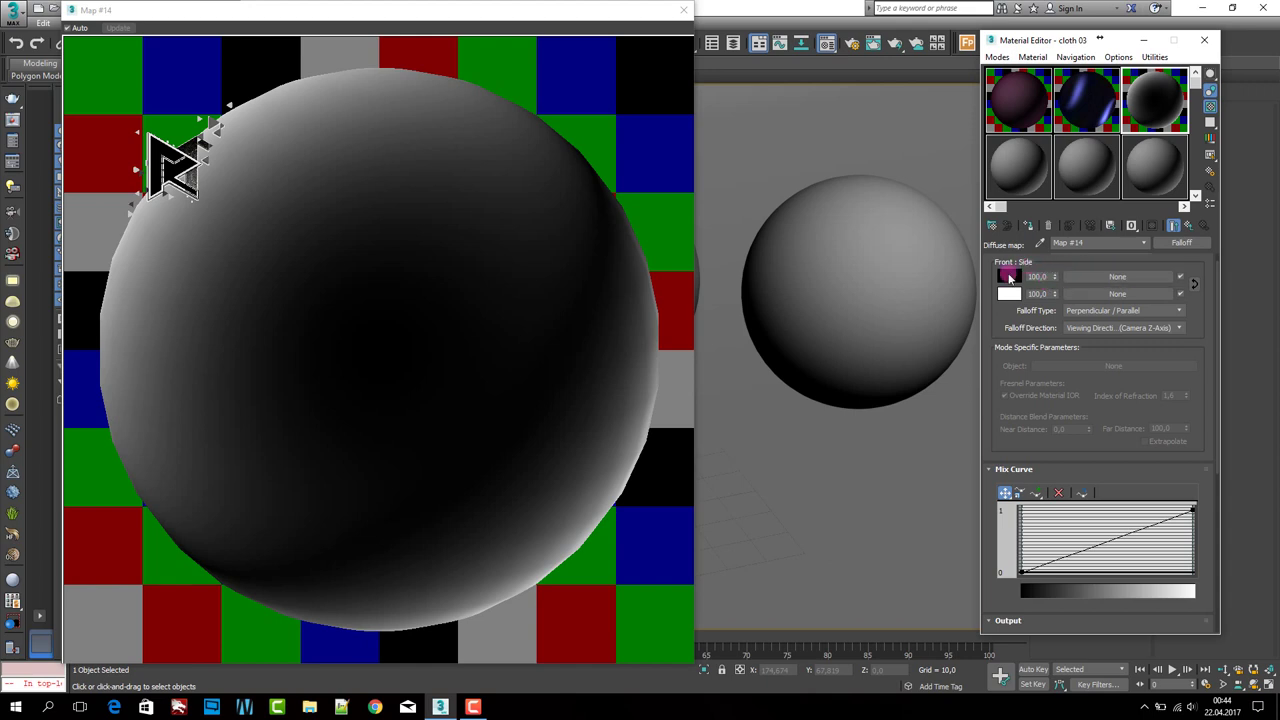
Step: Set the Falloff front colour to dark brown
left_click(1009, 275)
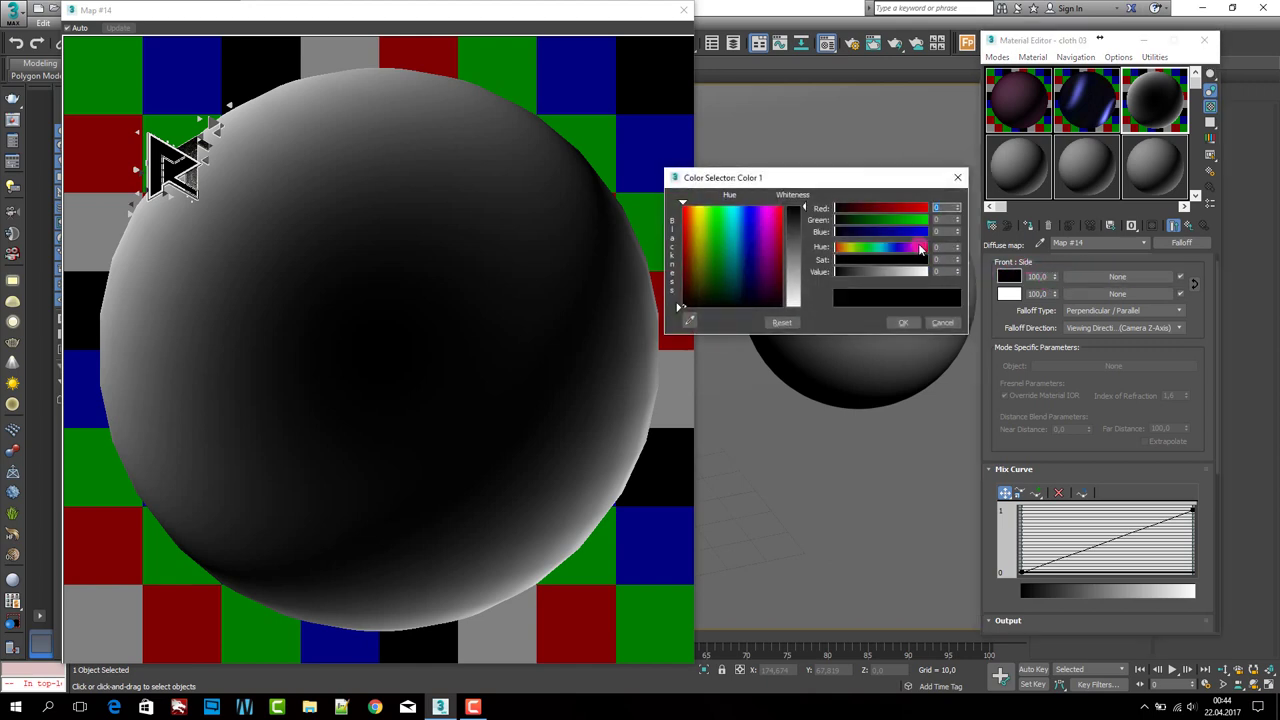
left_click(921, 249)
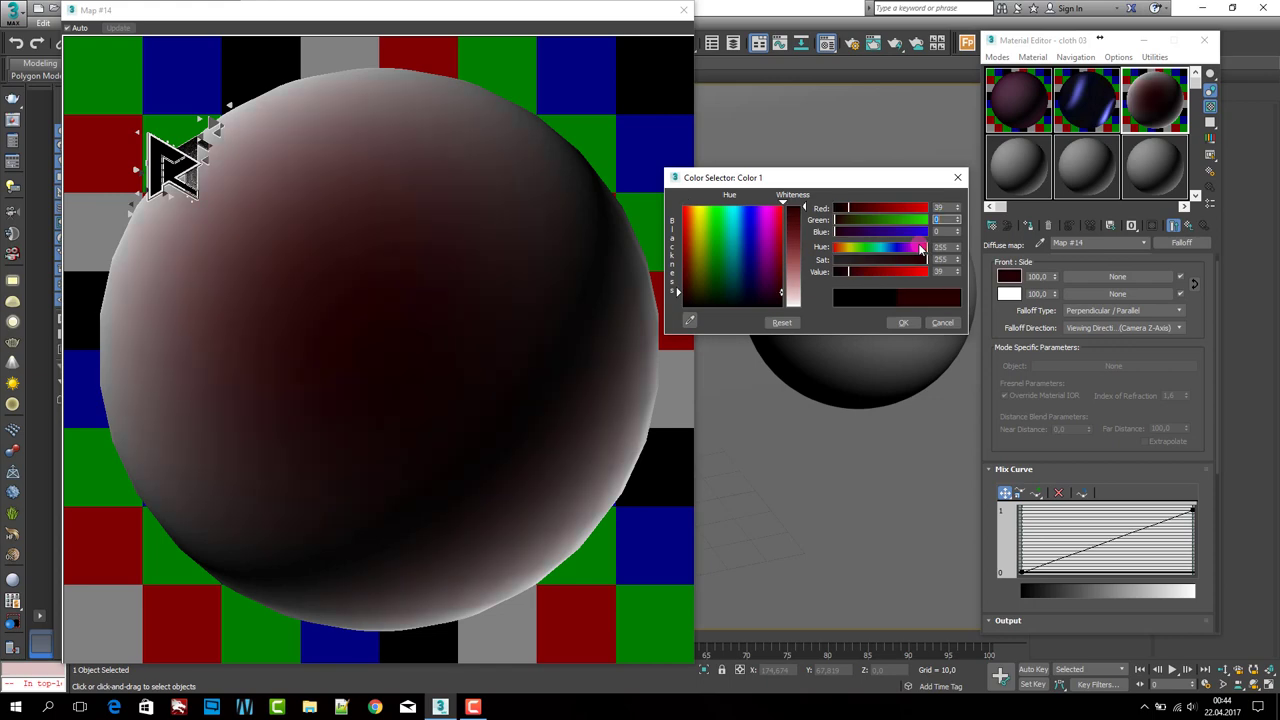
left_click(694, 292)
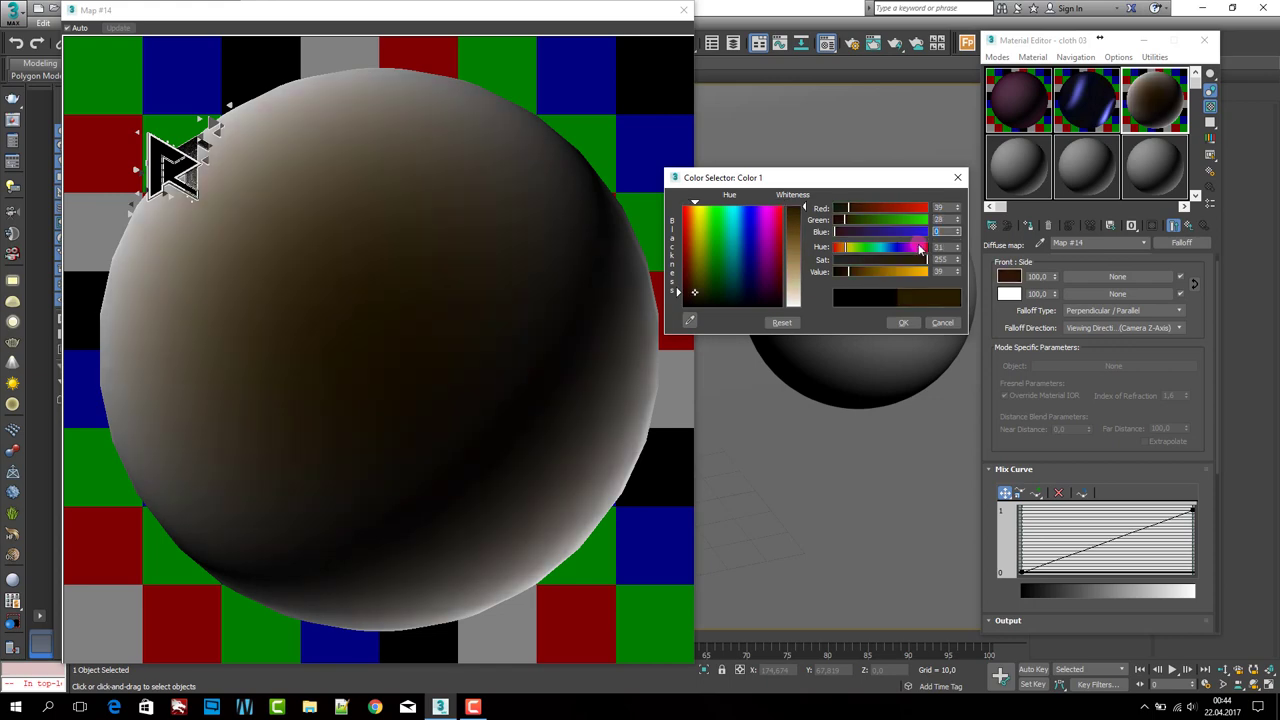
left_click(903, 322)
Step: Set the Falloff side colour to greyish beige RGB 171, 164, 151
left_click(1009, 293)
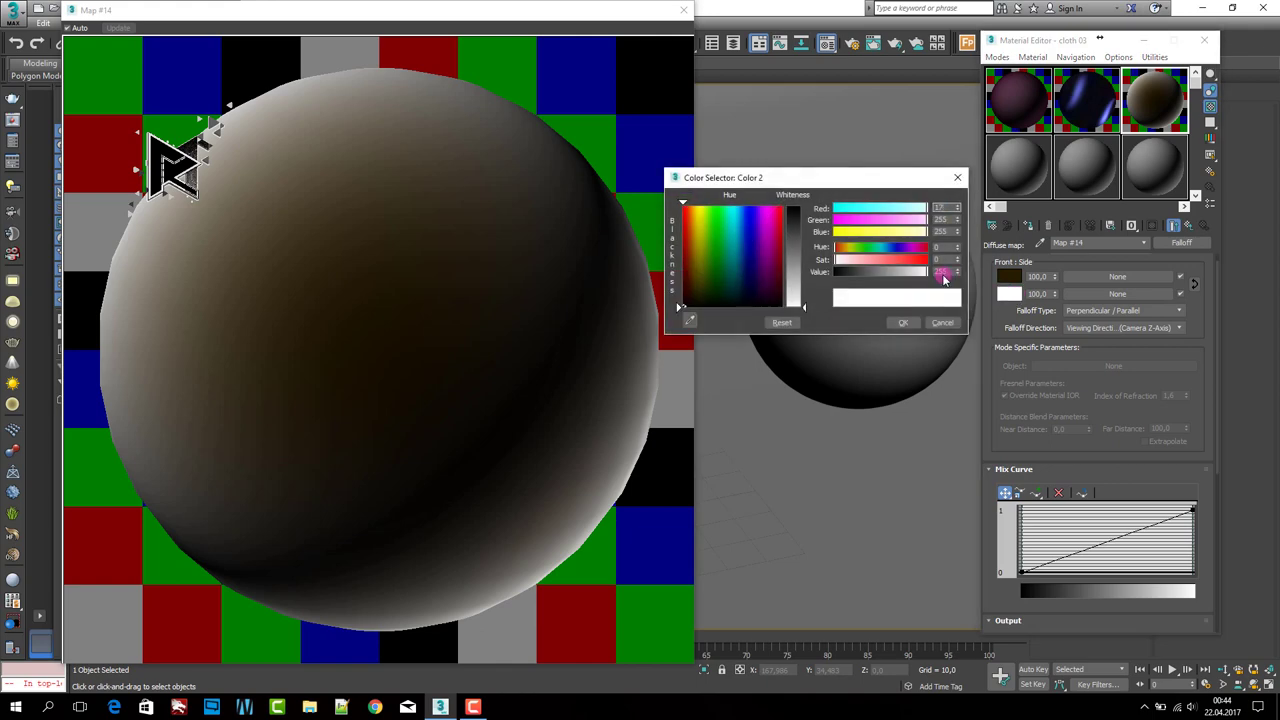
key("Tab")
type("164")
key("Tab")
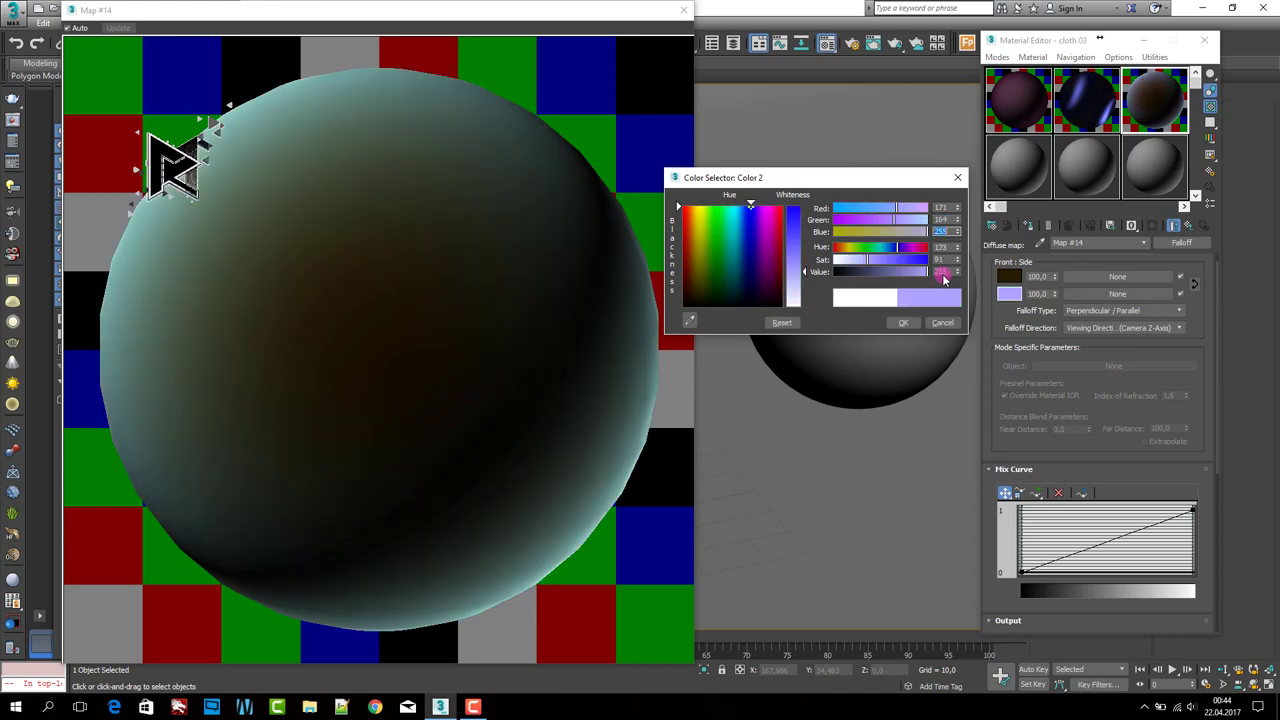
type("151")
key("Tab")
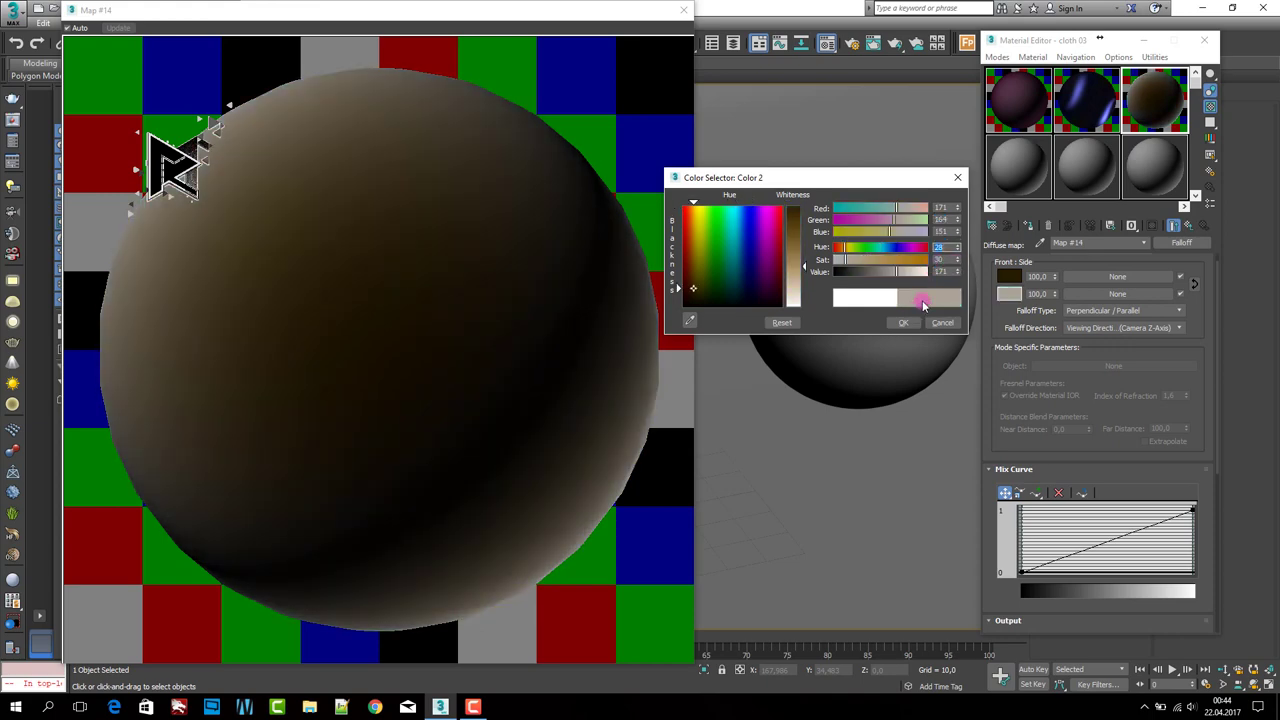
left_click(905, 321)
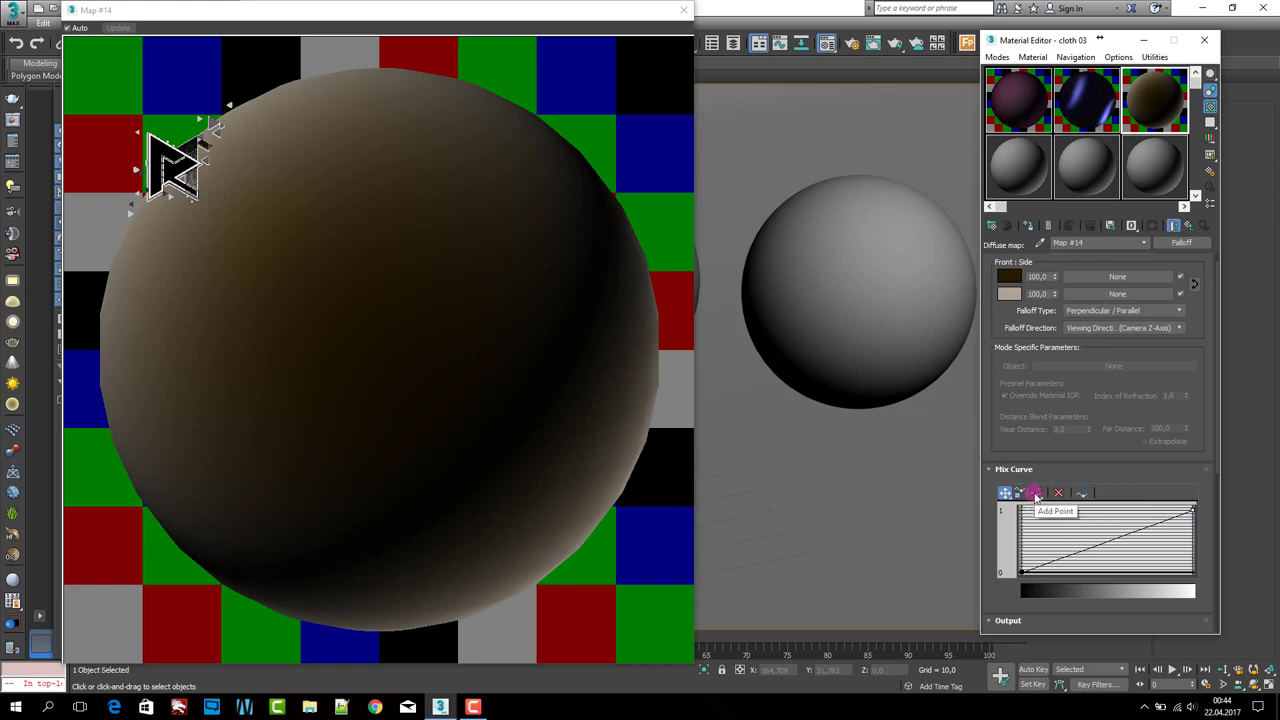
Step: Drag the mix curve's start and end points, then reset the curve's right end
left_click(1035, 493)
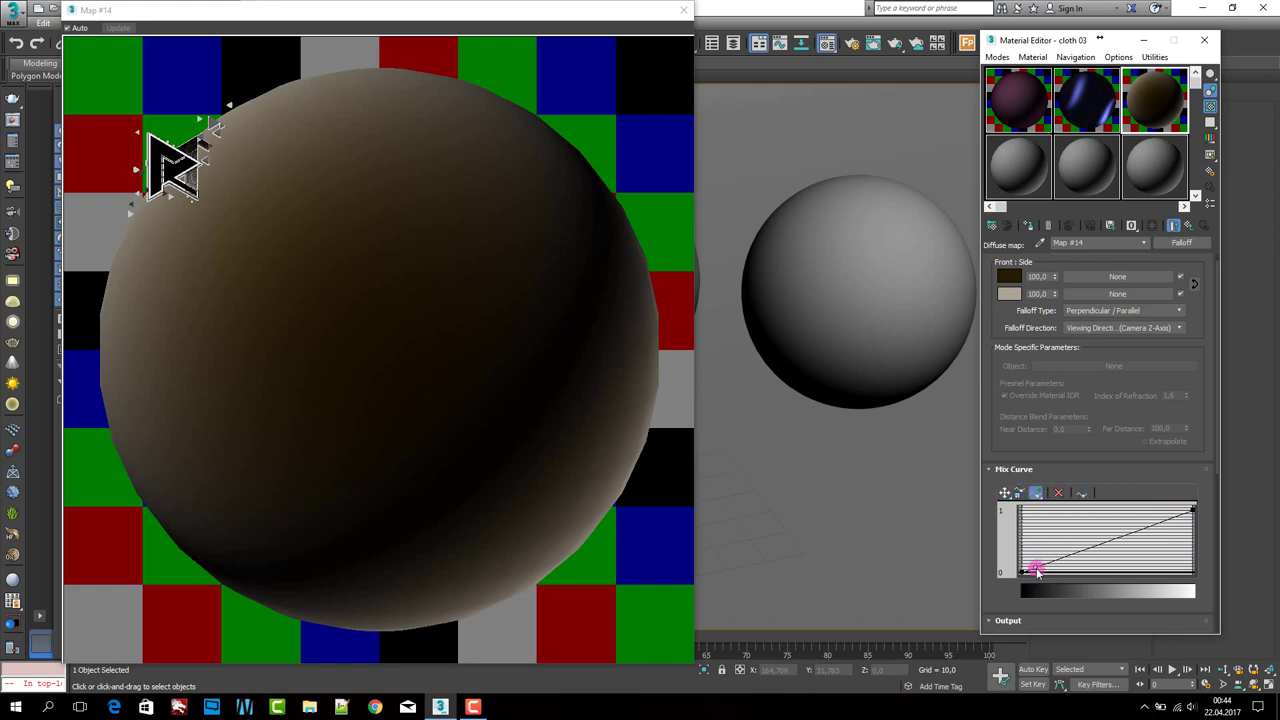
left_click(1005, 493)
left_click_drag(1037, 566, 1034, 578)
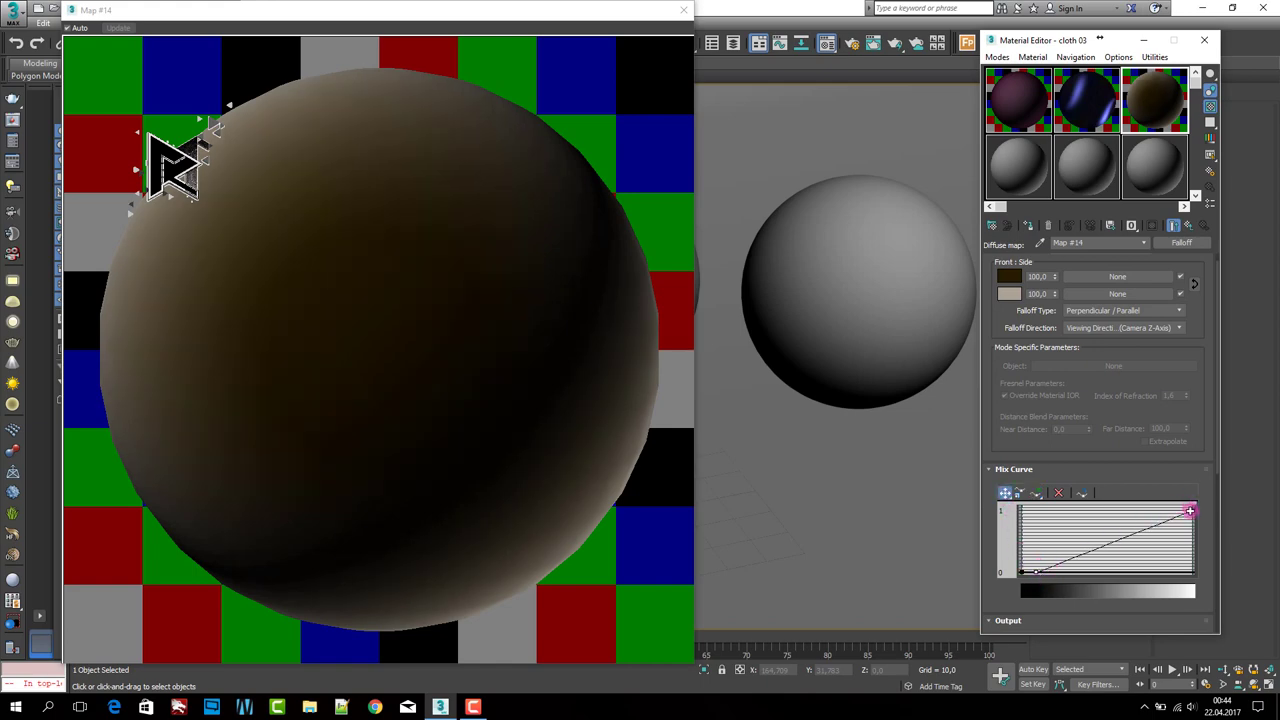
mouse_move(1190, 511)
left_mouse_down()
mouse_move(1144, 535)
mouse_move(1138, 500)
left_mouse_up()
left_click(1020, 492)
Step: Pull the mix curve's top point left so full side colour arrives earlier and stays flat
left_click(1005, 493)
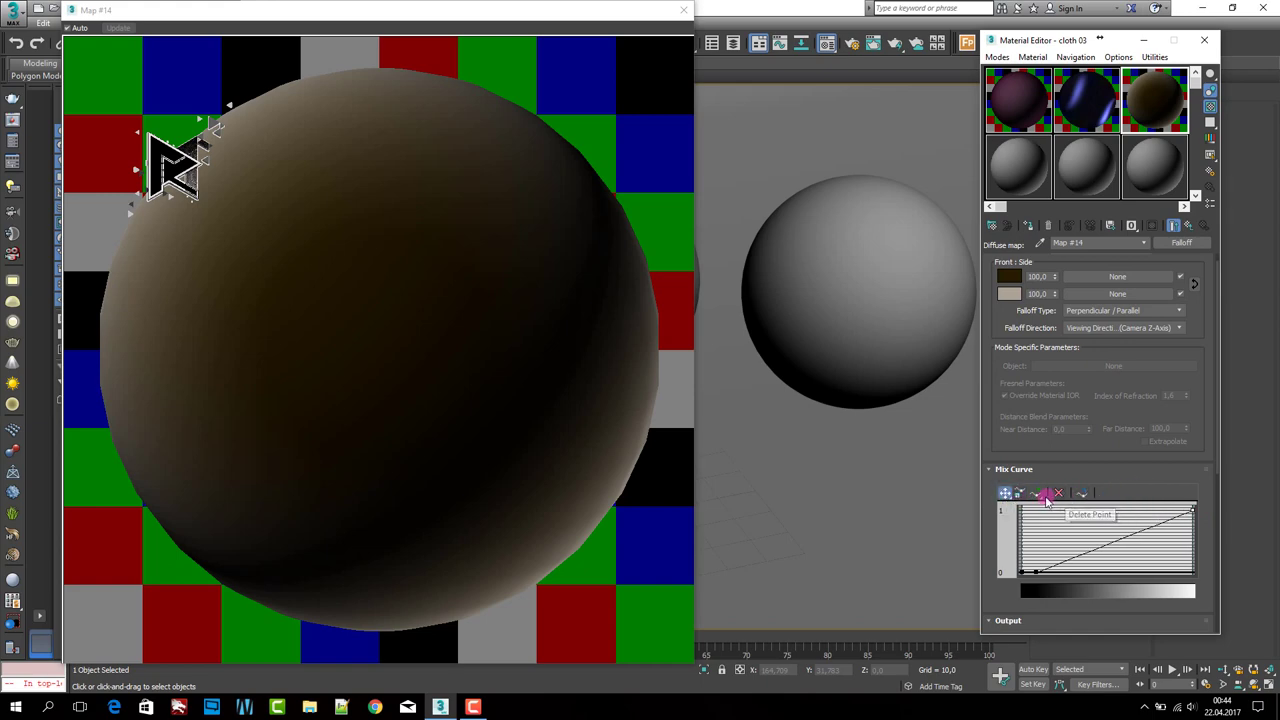
left_click(1036, 492)
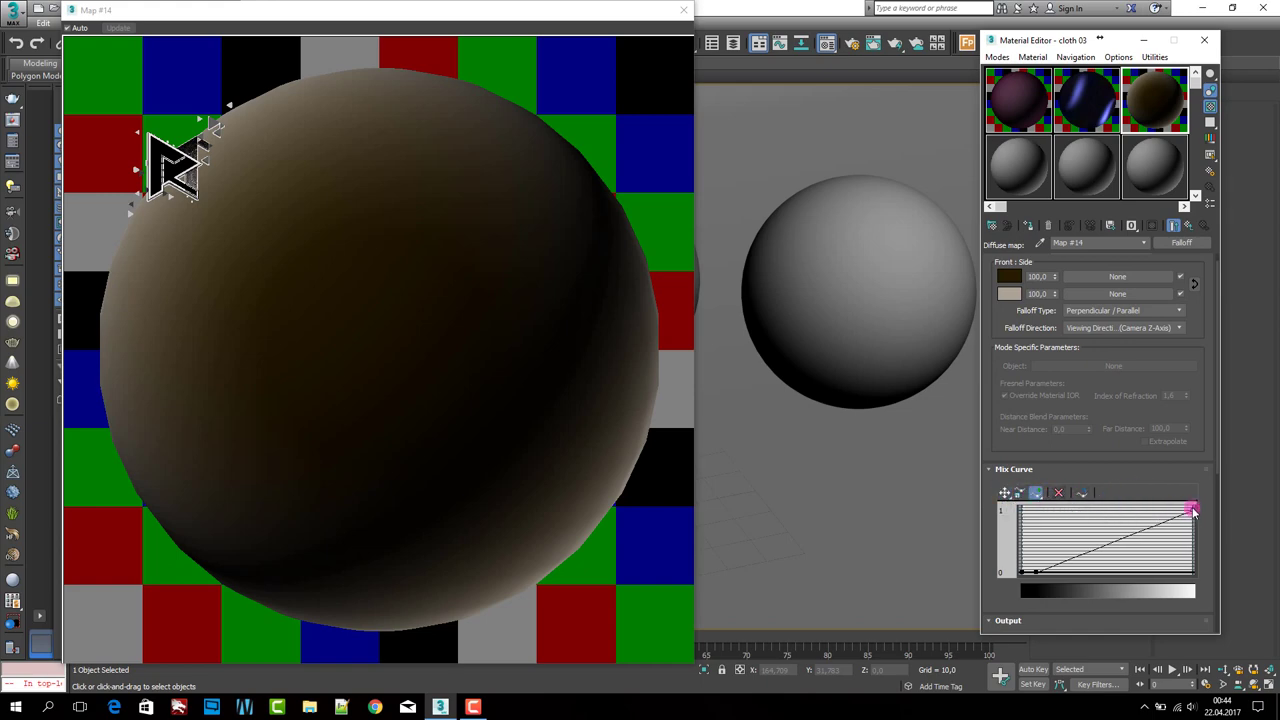
left_click(1005, 493)
left_click_drag(1187, 511, 1148, 501)
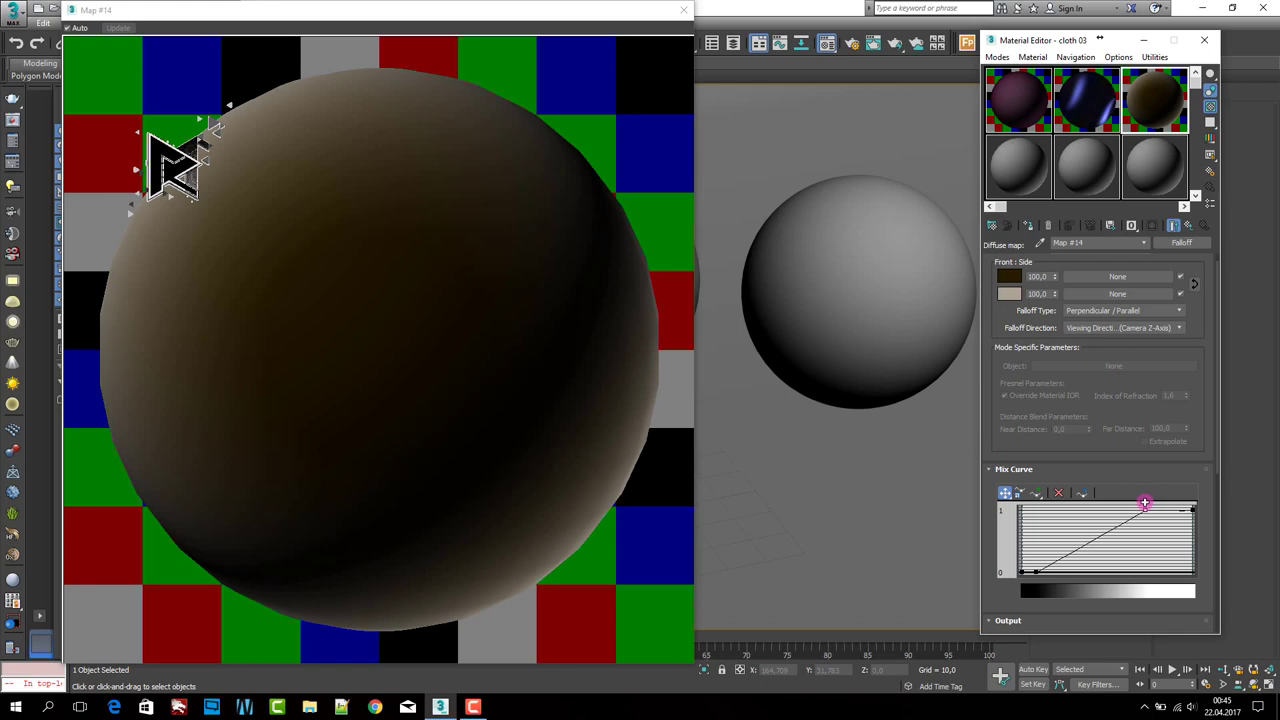
left_click_drag(1148, 501, 1152, 510)
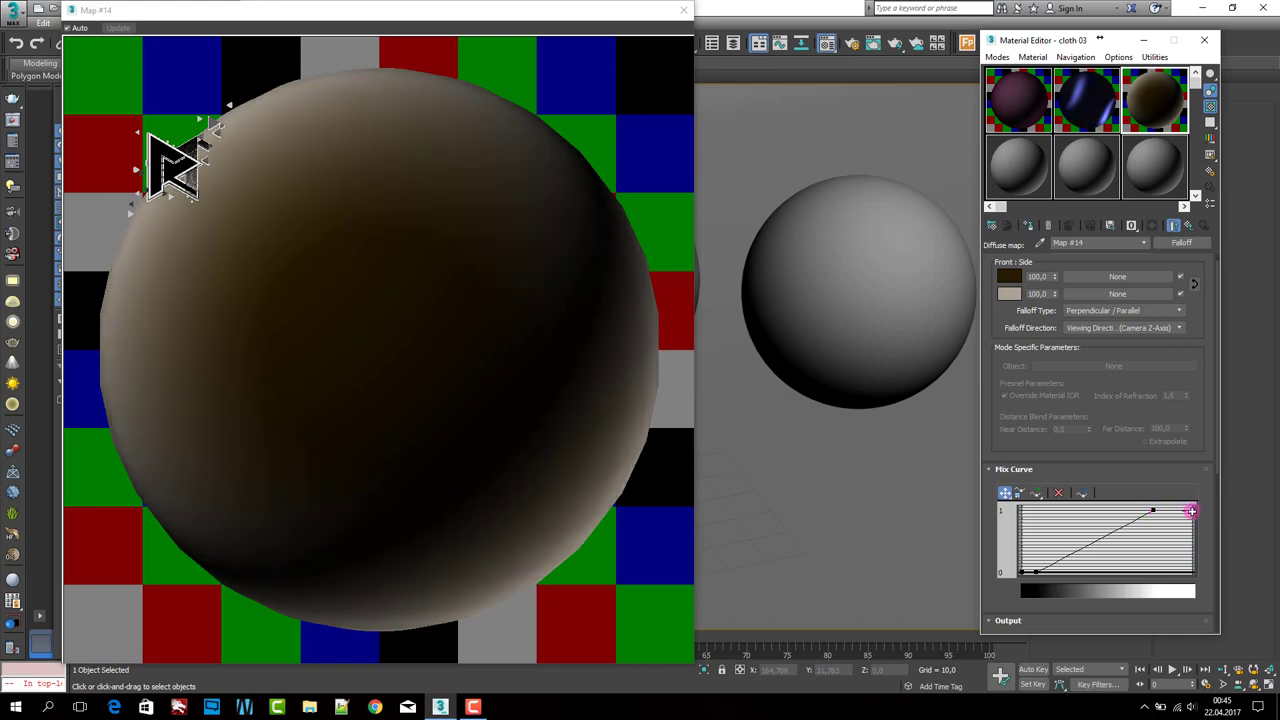
mouse_move(1192, 511)
left_mouse_down()
mouse_move(1135, 510)
mouse_move(1156, 506)
left_mouse_up()
left_click_drag(1153, 509, 1135, 509)
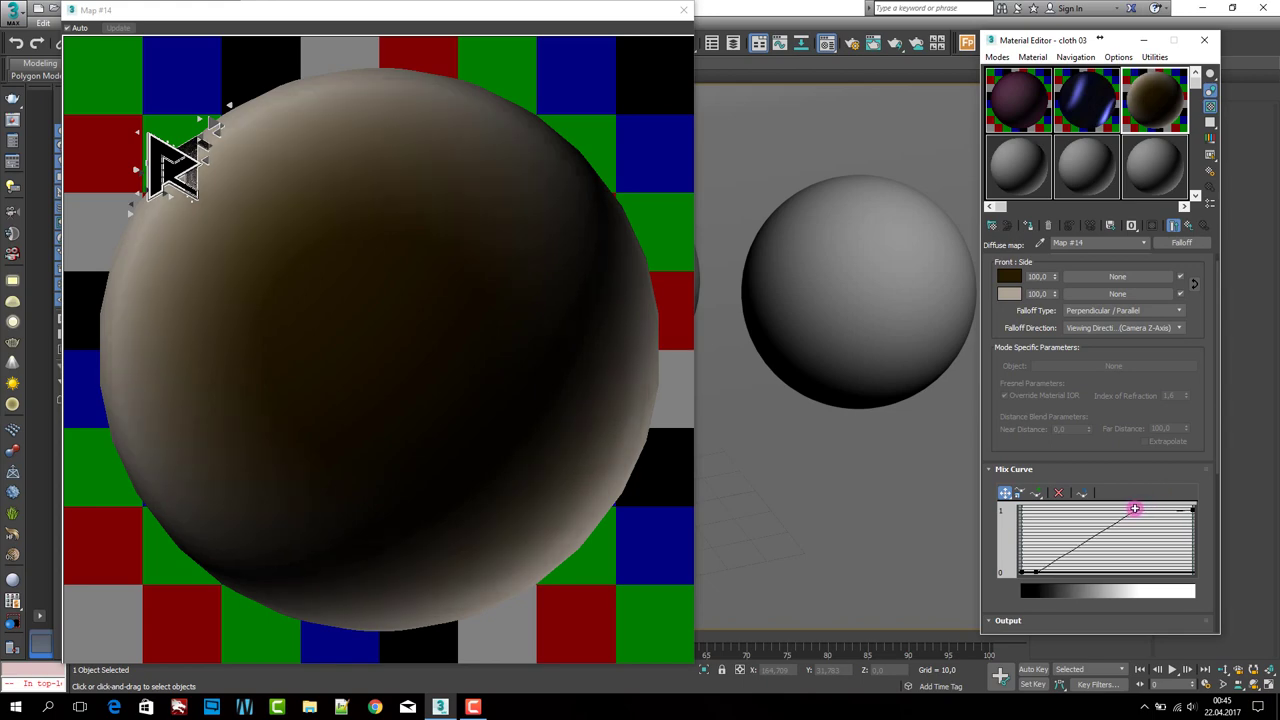
mouse_move(1136, 509)
left_mouse_down()
mouse_move(1124, 505)
mouse_move(1135, 505)
mouse_move(1123, 528)
mouse_move(1125, 500)
left_mouse_up()
Step: Change cloth 03's BRDF from Microfacet GTR to Blinn and expand its Maps rollout
left_click(1188, 225)
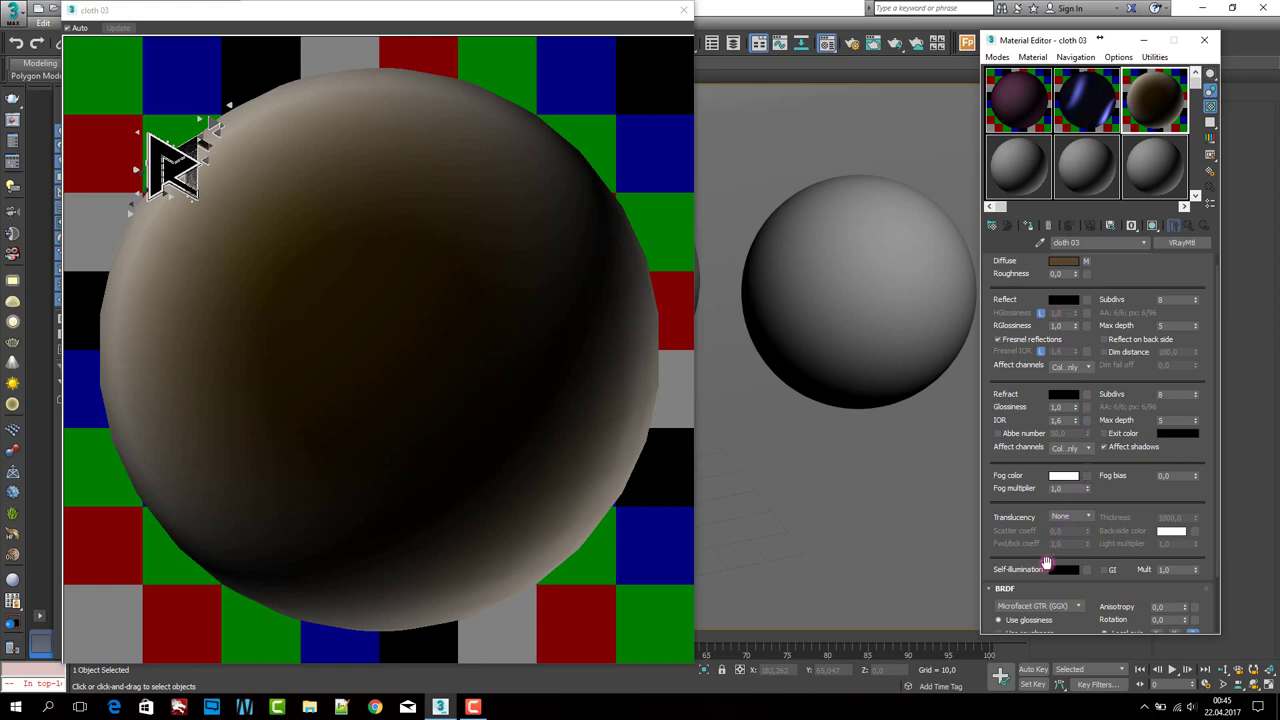
left_click(1037, 606)
left_click(1032, 627)
scroll(1108, 593, "down", 1)
scroll(1110, 570, "down", 2)
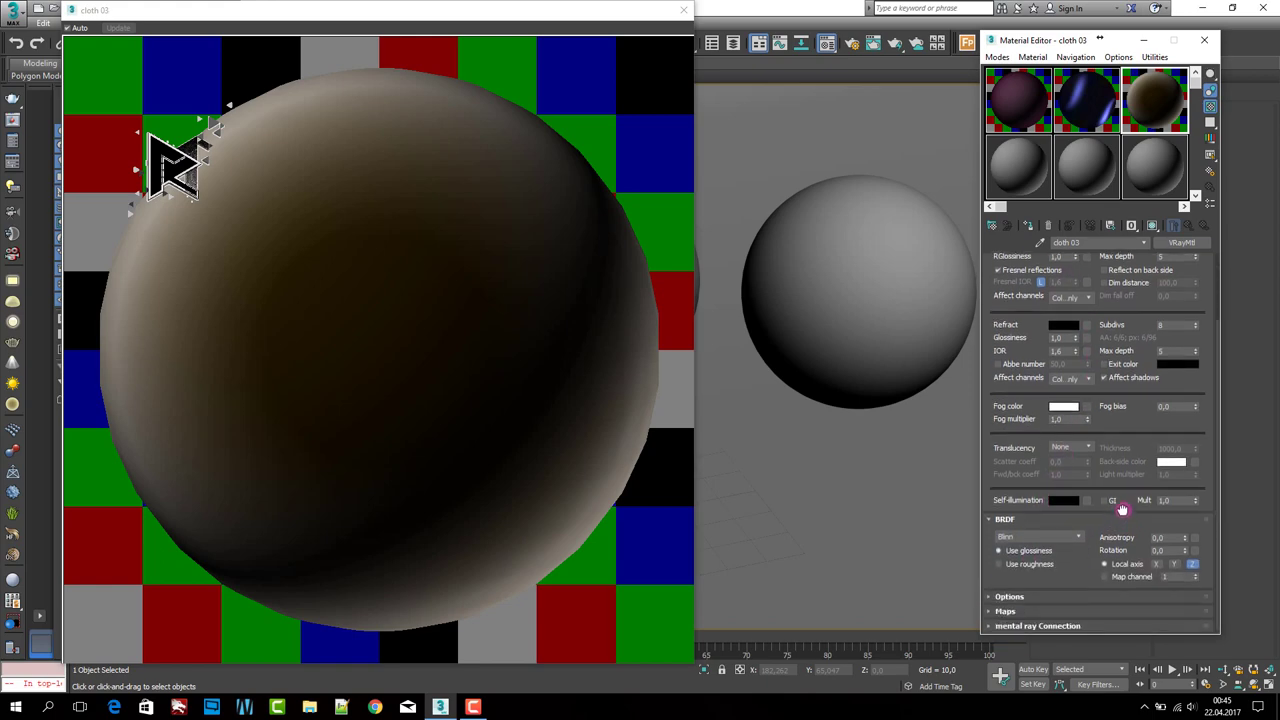
left_click(1010, 596)
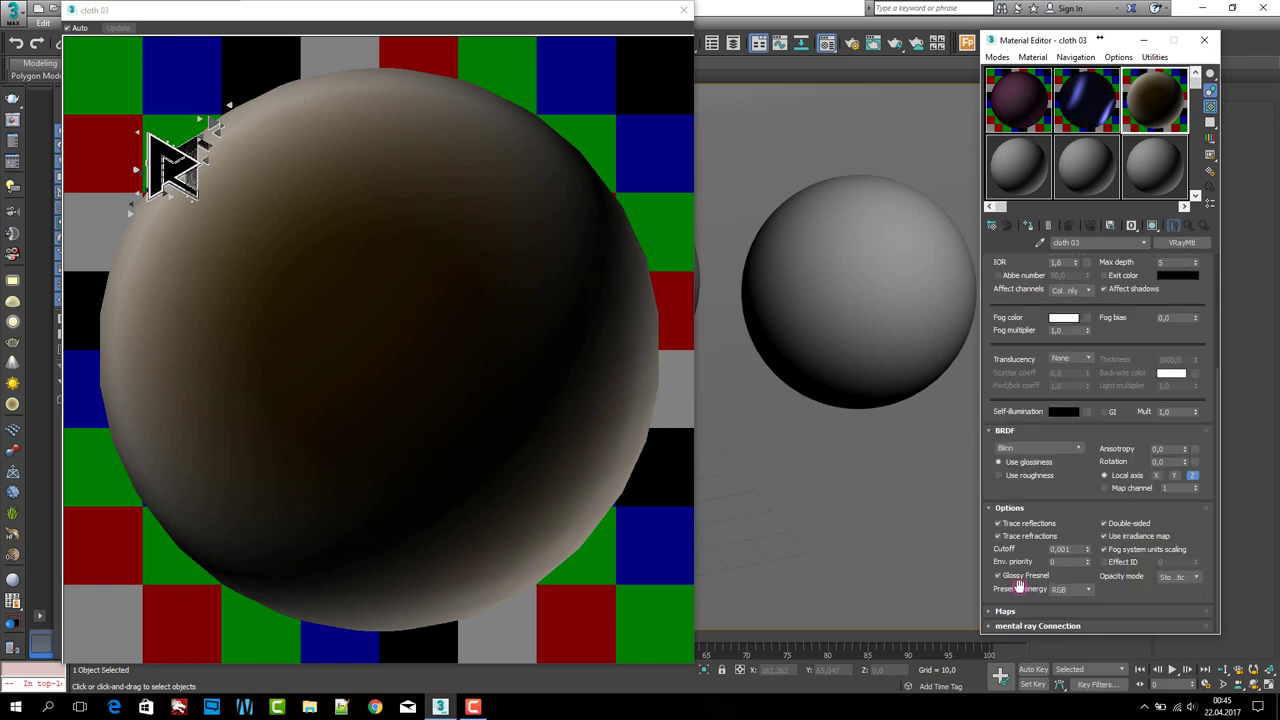
left_click(1022, 509)
left_click(1021, 612)
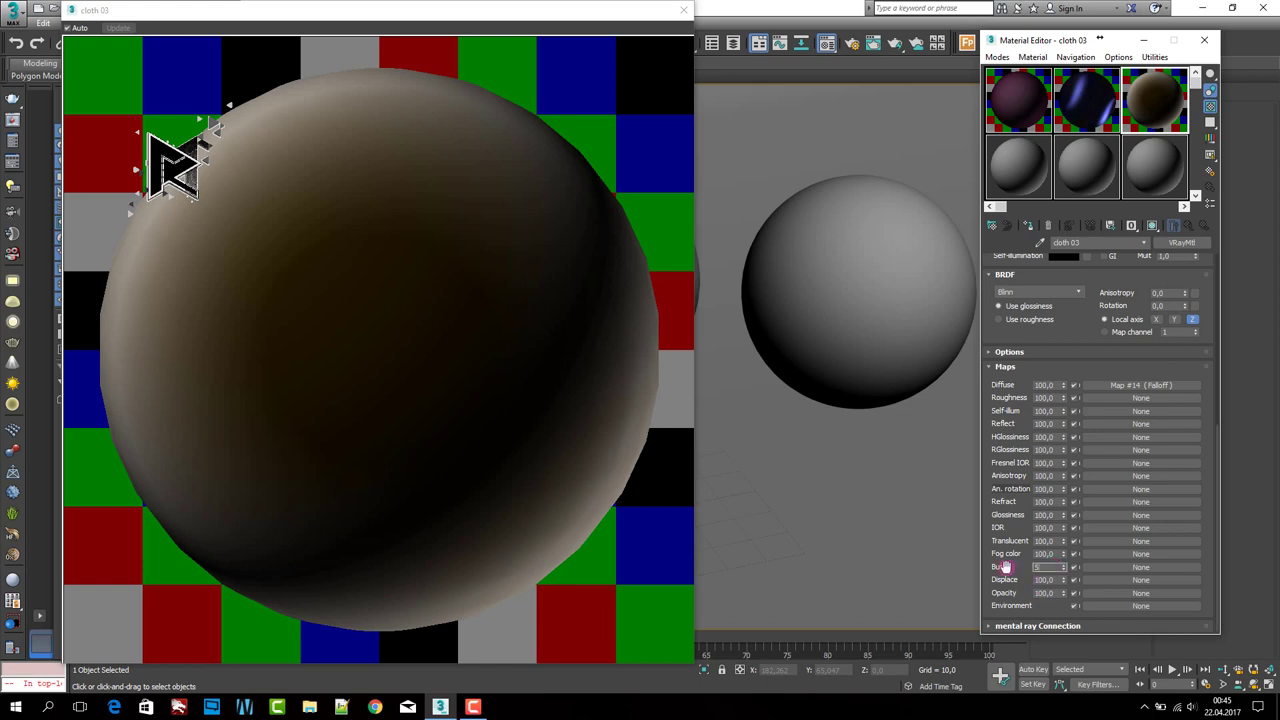
Step: Set bump amount 5 with a Speckle bump map of size 0.001 and blur 0.3
type("5")
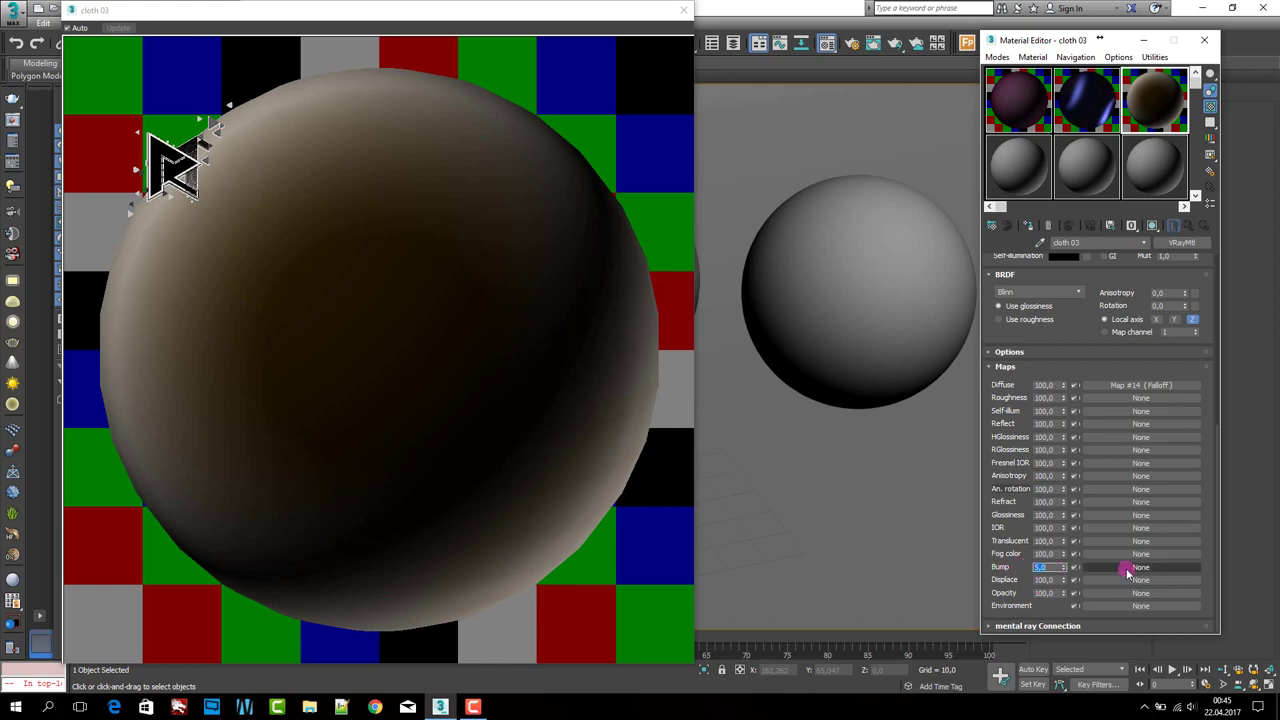
left_click(1130, 567)
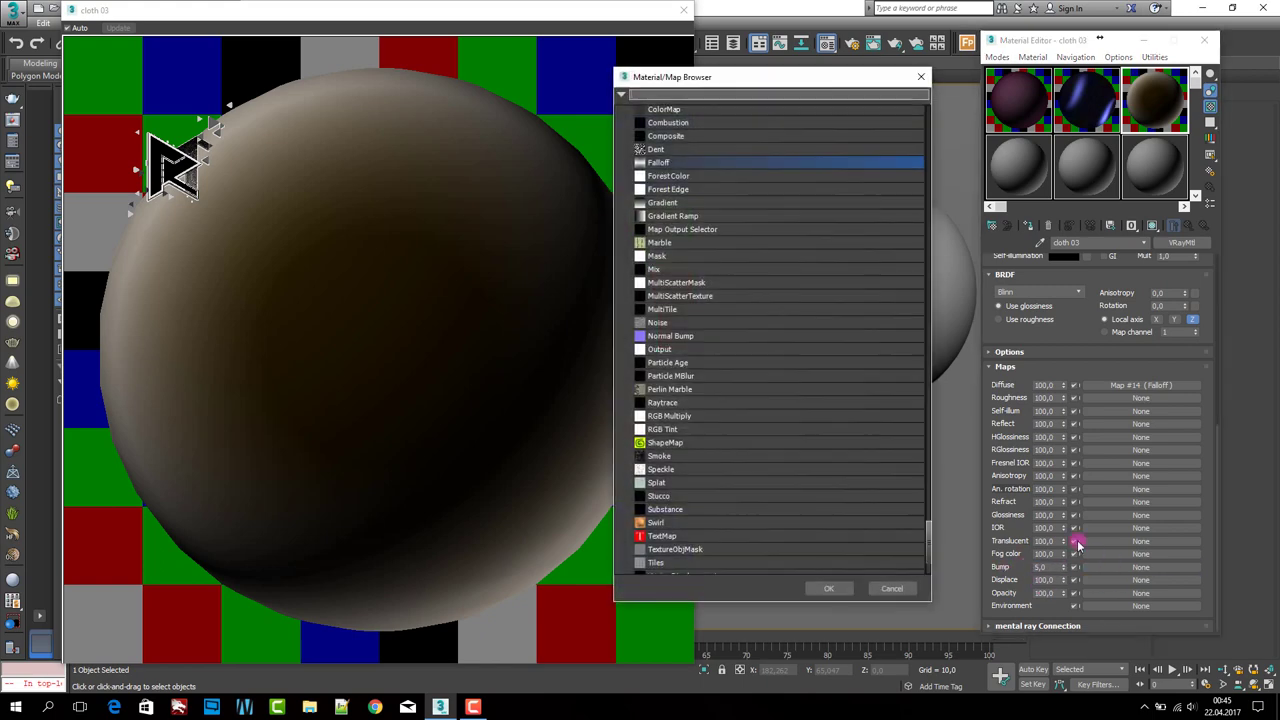
left_click(702, 470)
left_click(843, 587)
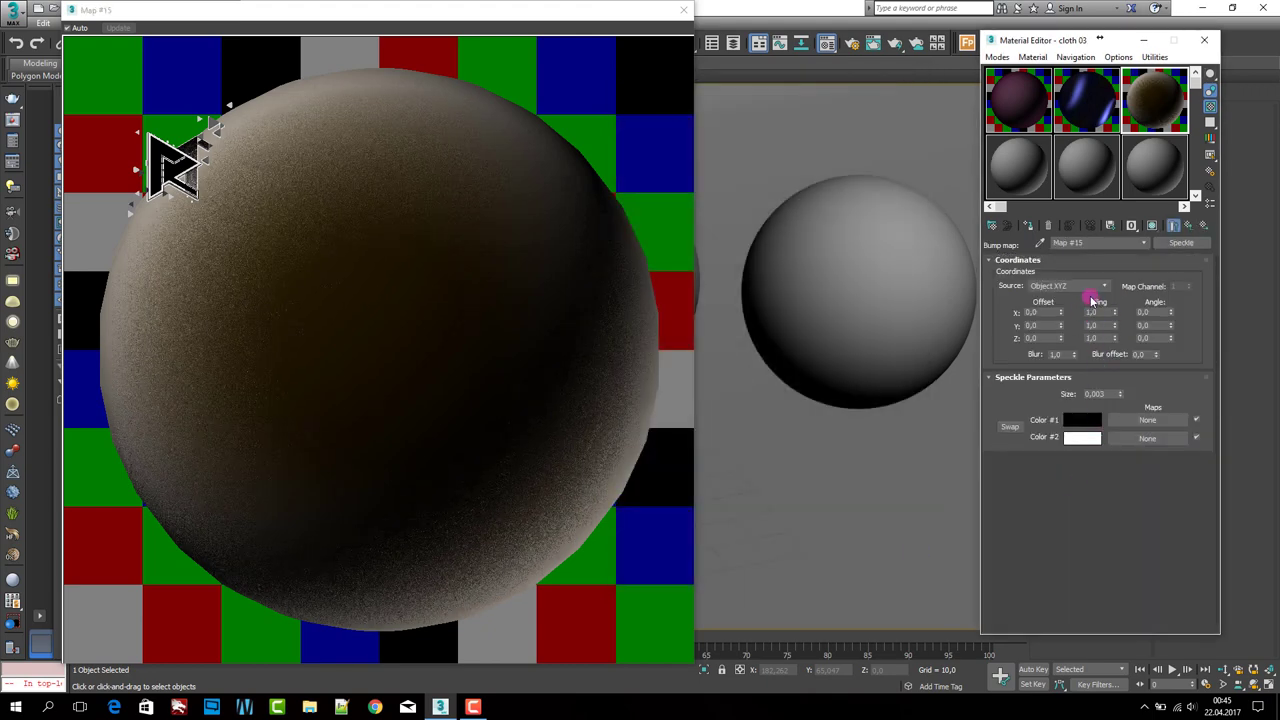
left_click_drag(1066, 356, 1034, 354)
type("0,001")
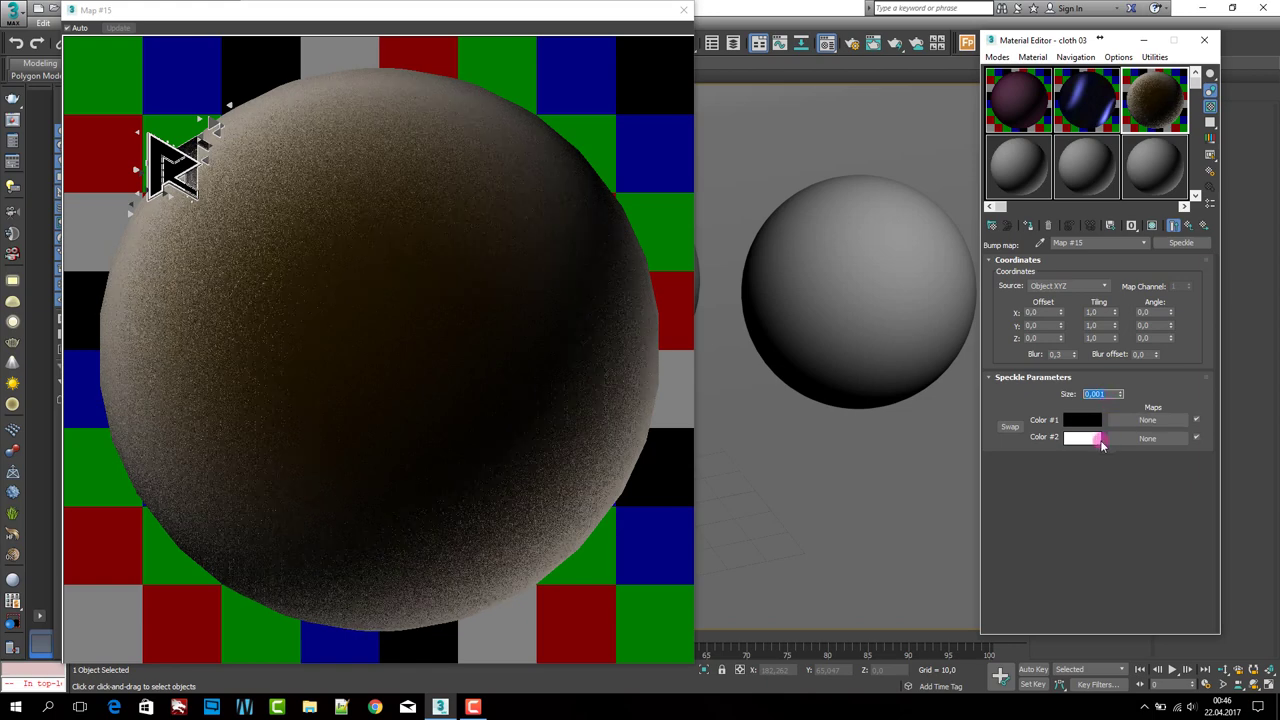
left_click_drag(1101, 445, 445, 228)
Step: Show cloth 01 on the left sphere and cloth 02 on the middle sphere in the viewport
left_click(683, 10)
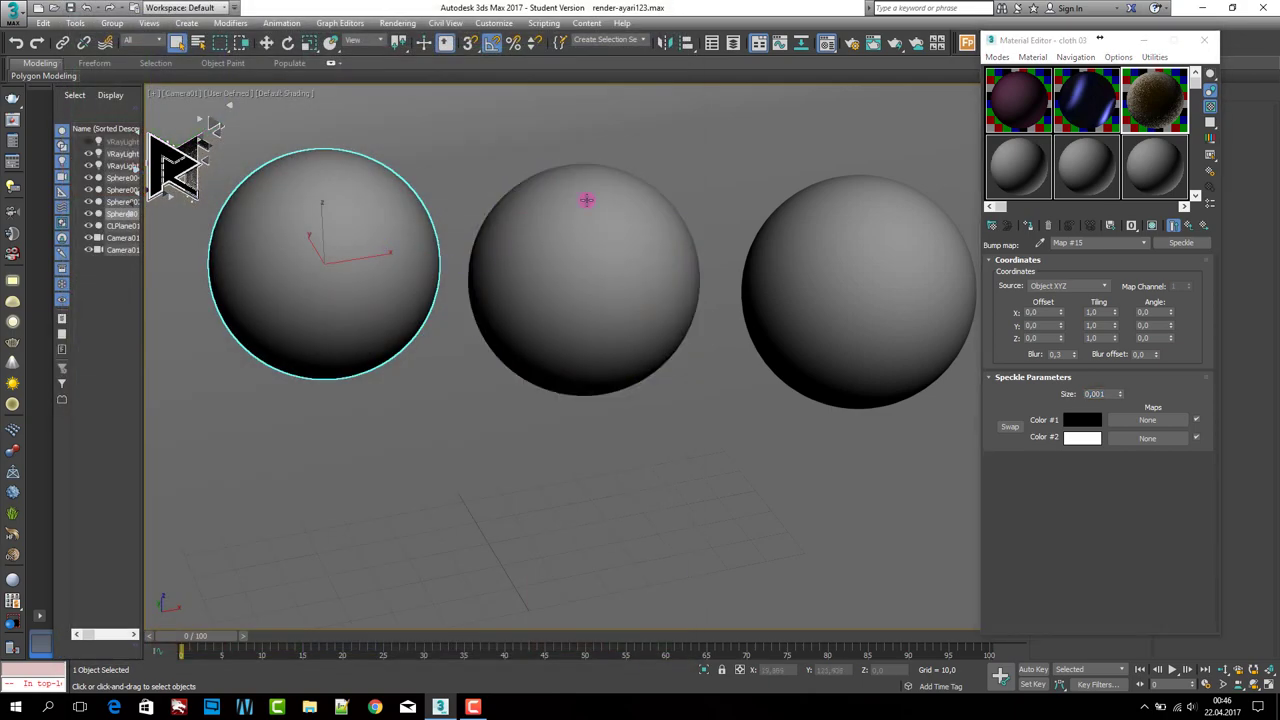
left_click(1020, 98)
left_click(1030, 225)
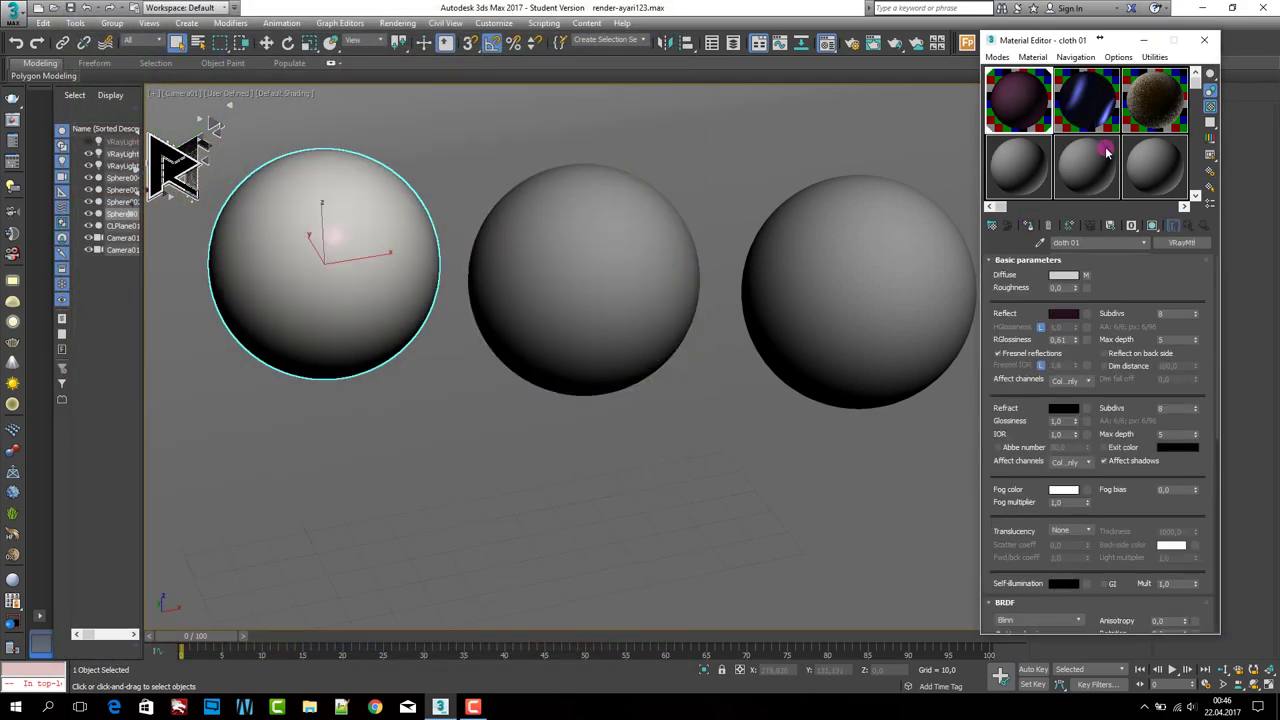
left_click(1152, 225)
left_click(1087, 100)
left_click(582, 279)
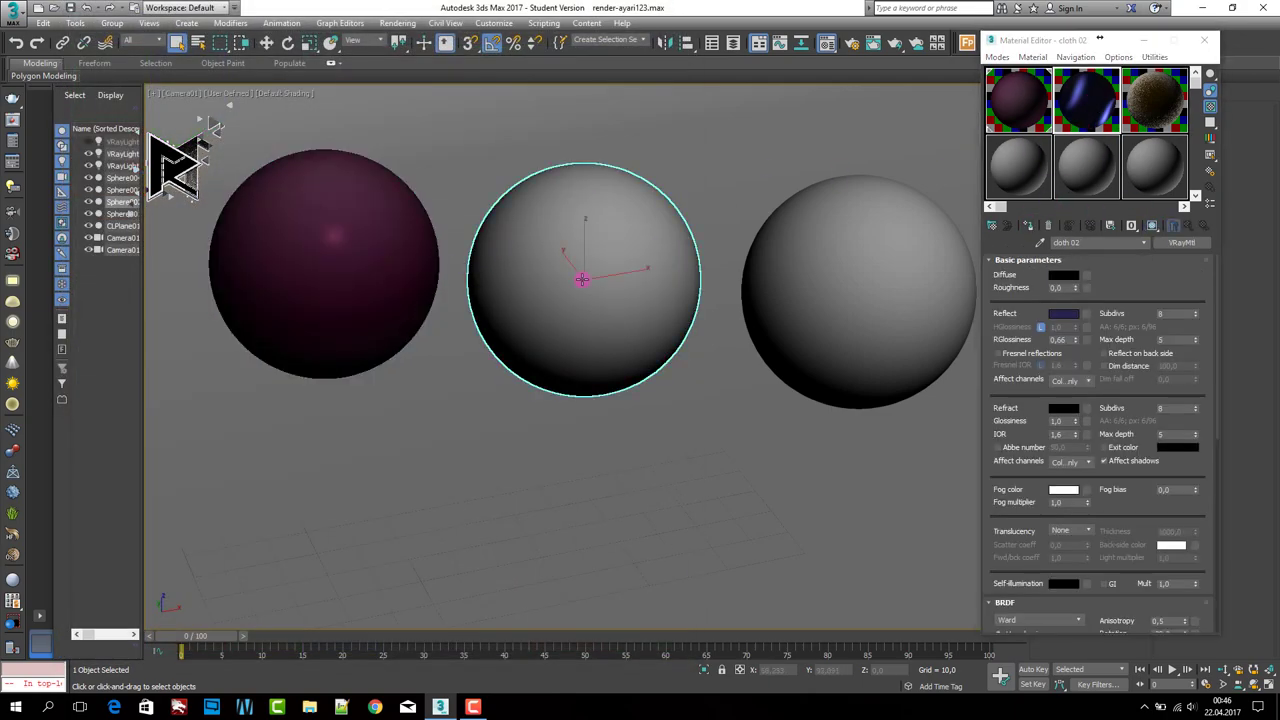
left_click(1030, 225)
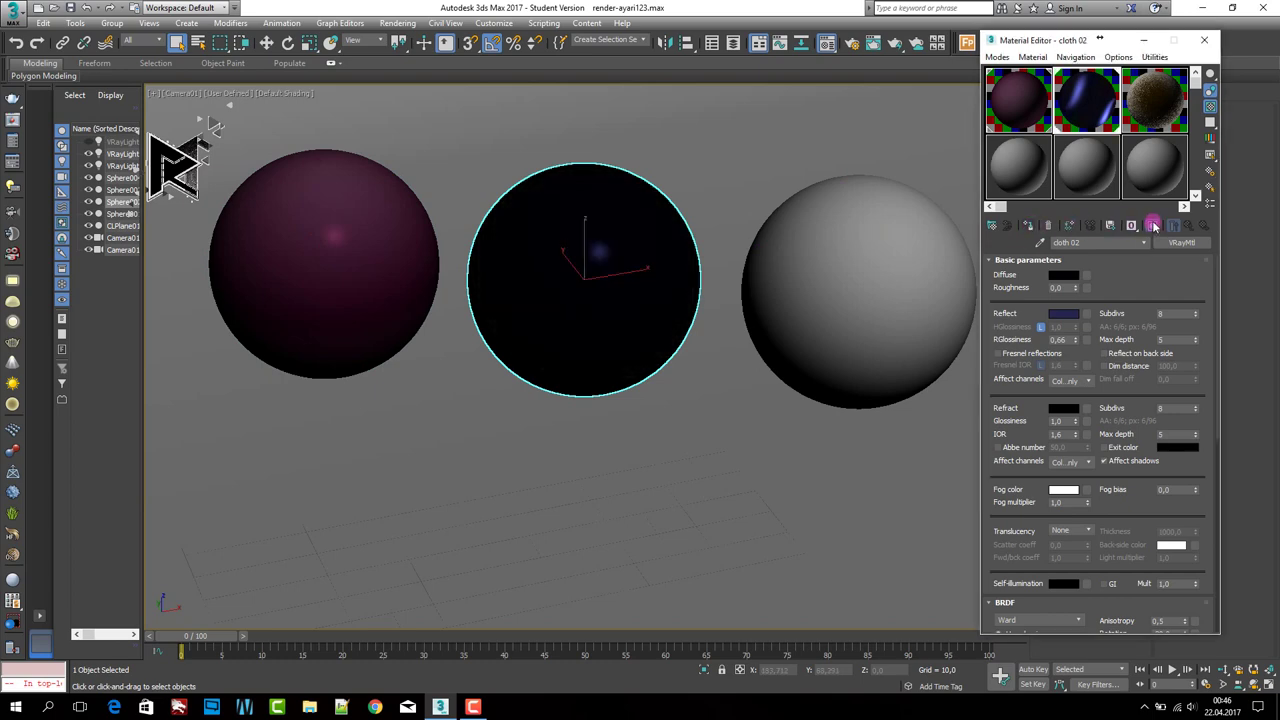
Step: Show the brown speckled cloth 03 material on the right sphere
left_click(823, 283)
left_click(1145, 112)
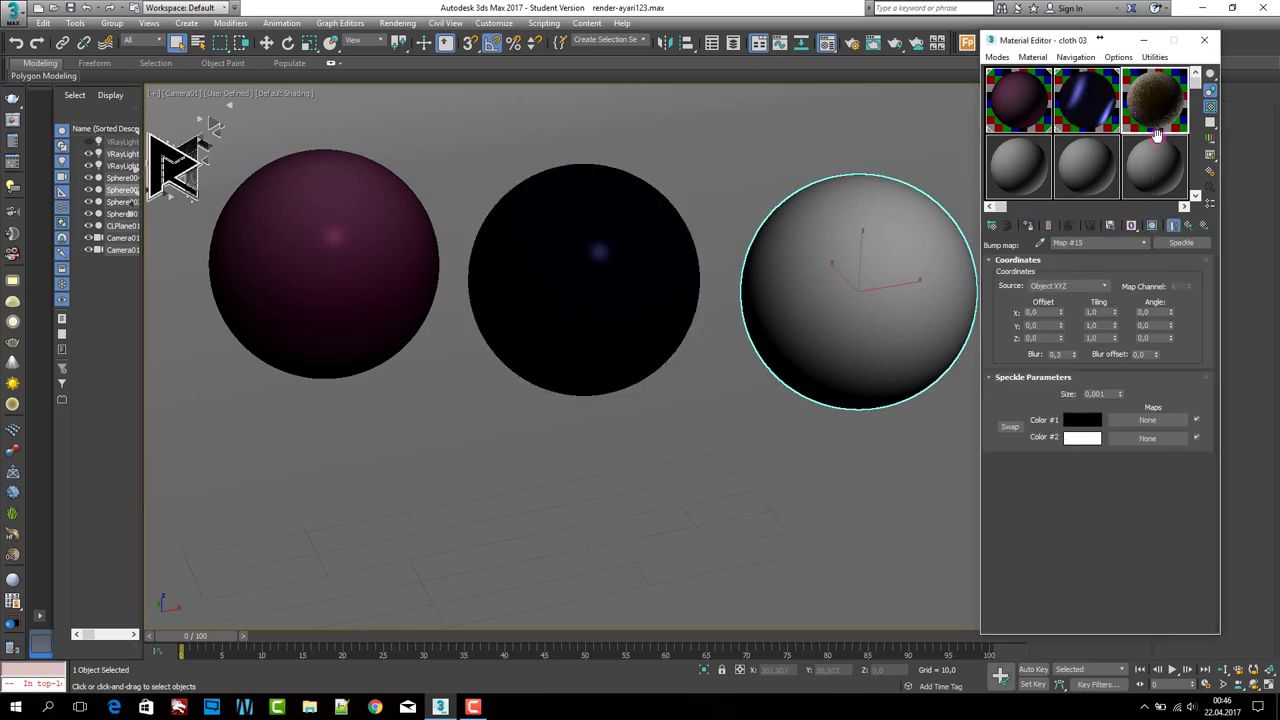
left_click(1190, 226)
left_click(1152, 226)
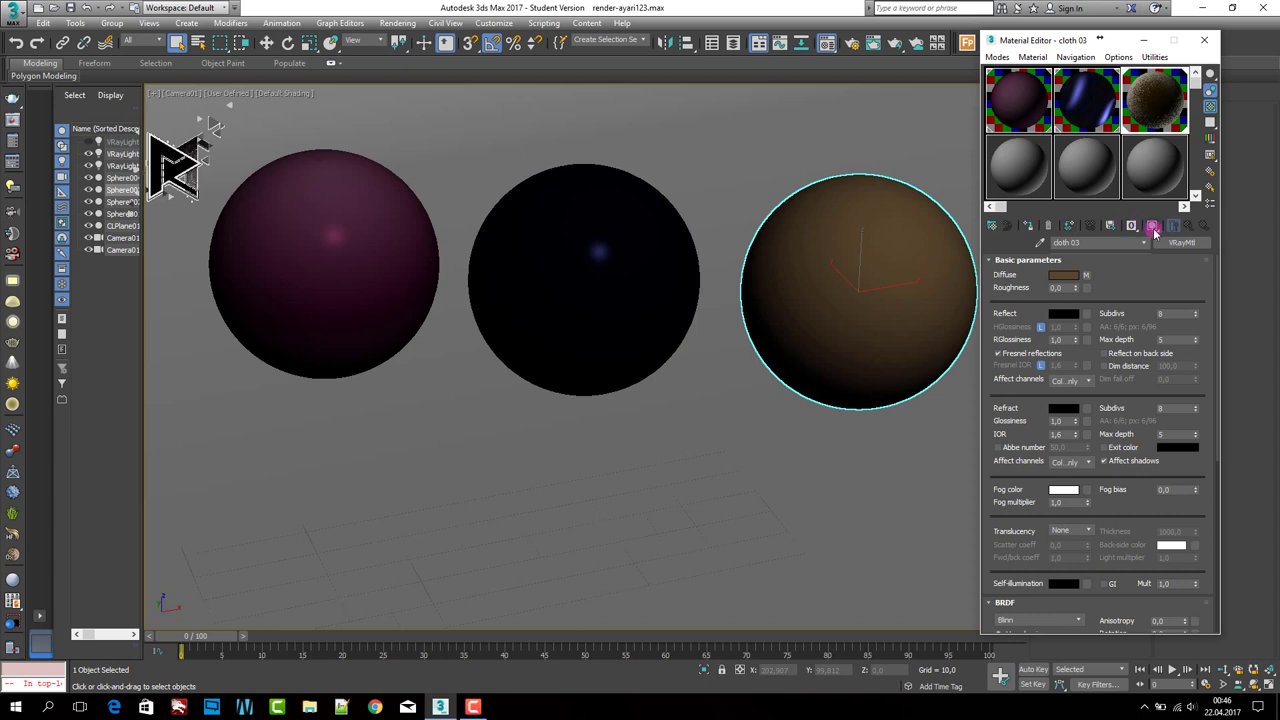
left_click(1154, 228)
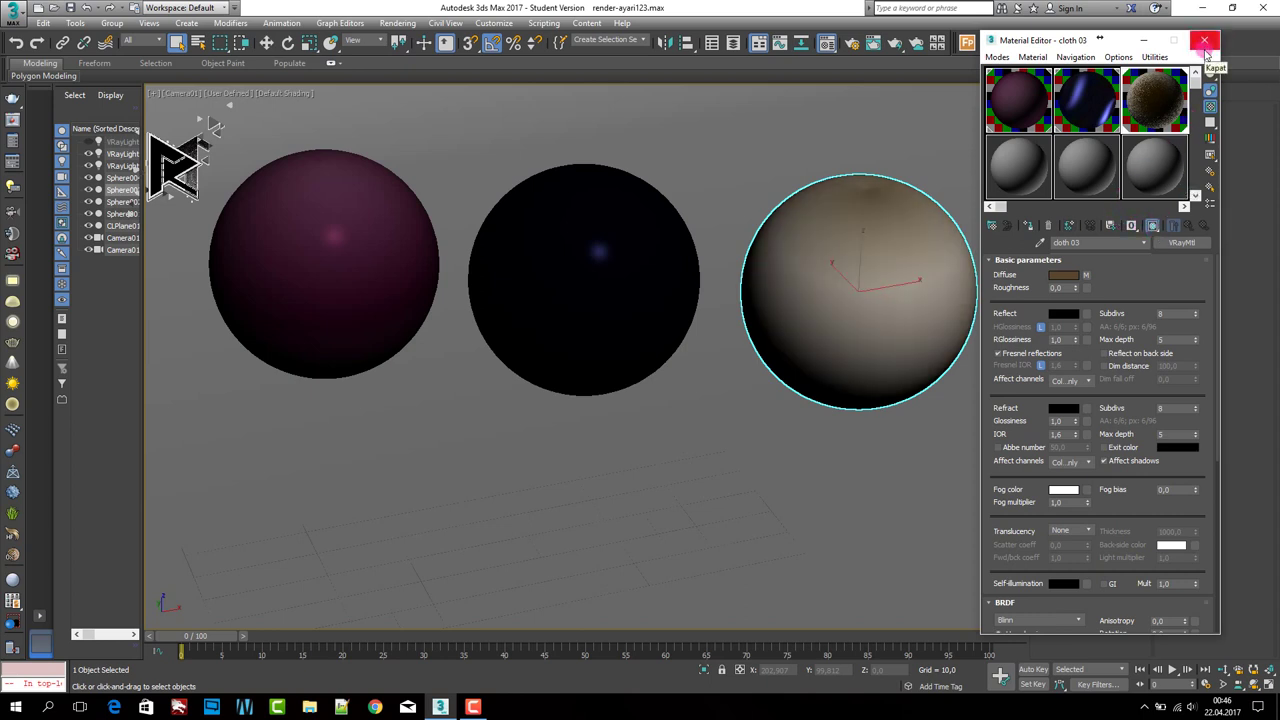
Step: Close the Material Editor, open V-Ray render setup, and switch Global switches to Expert mode
left_click(1205, 42)
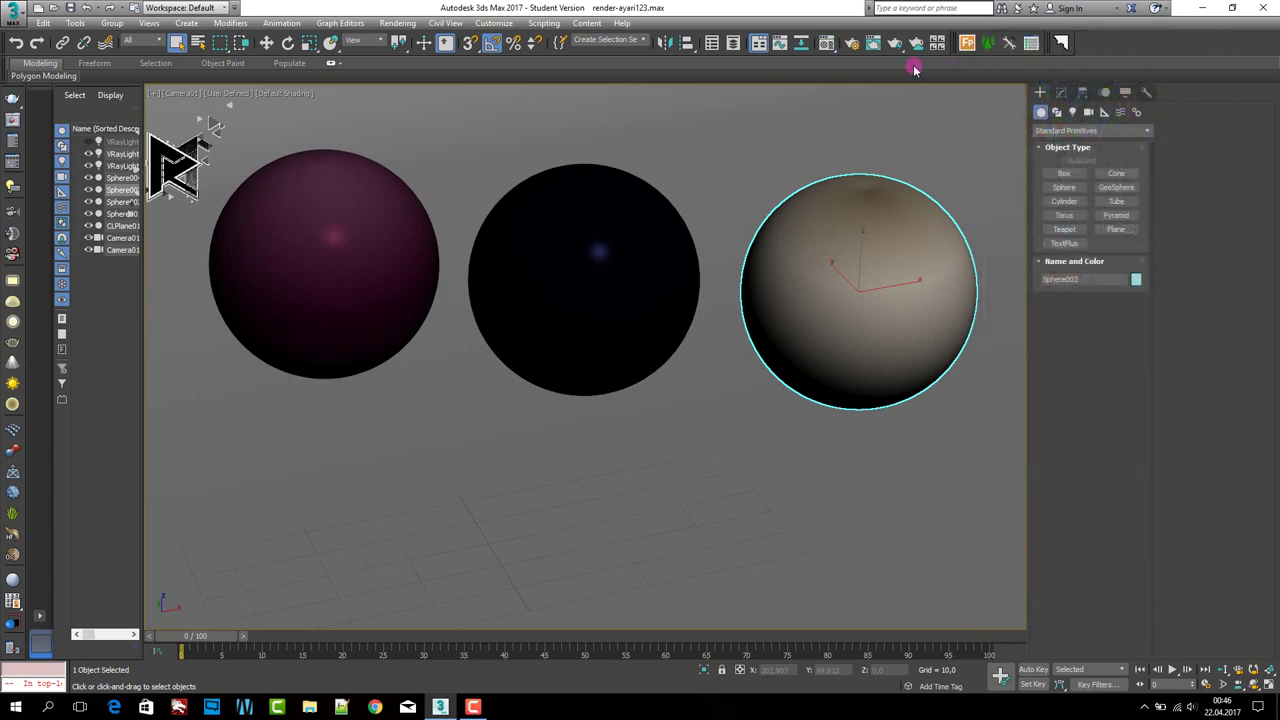
key("F10")
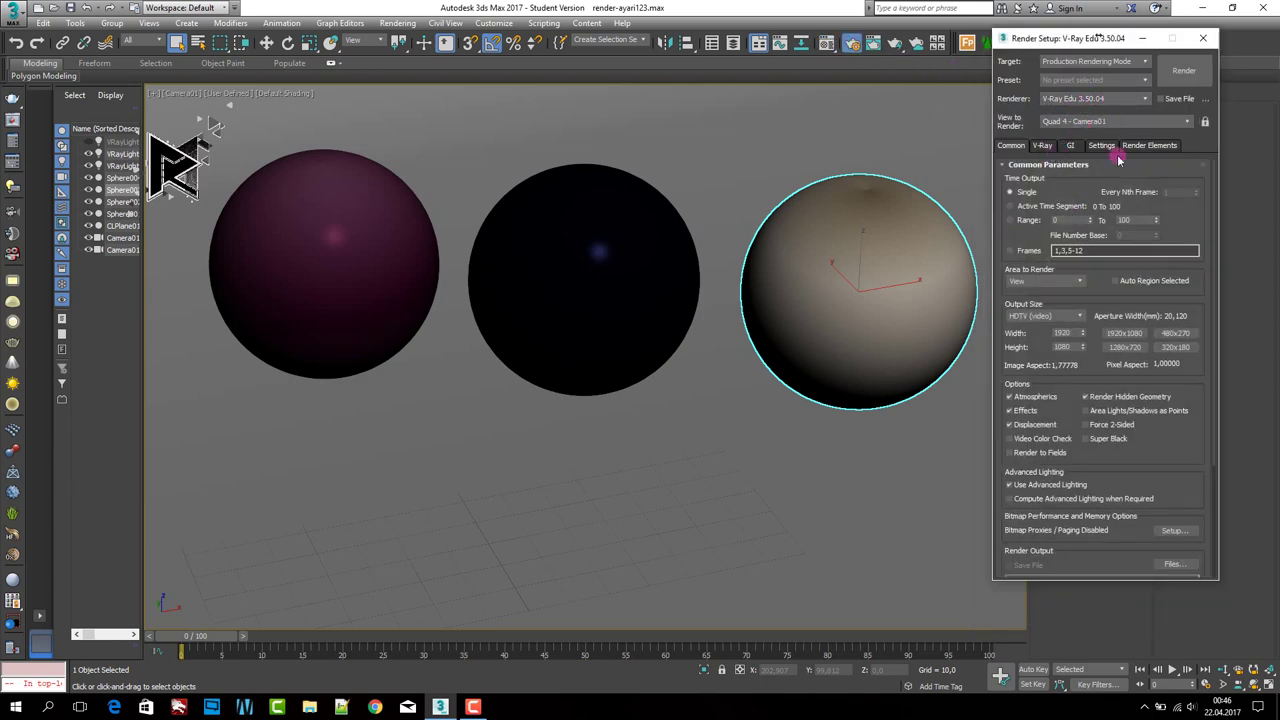
left_click(1042, 145)
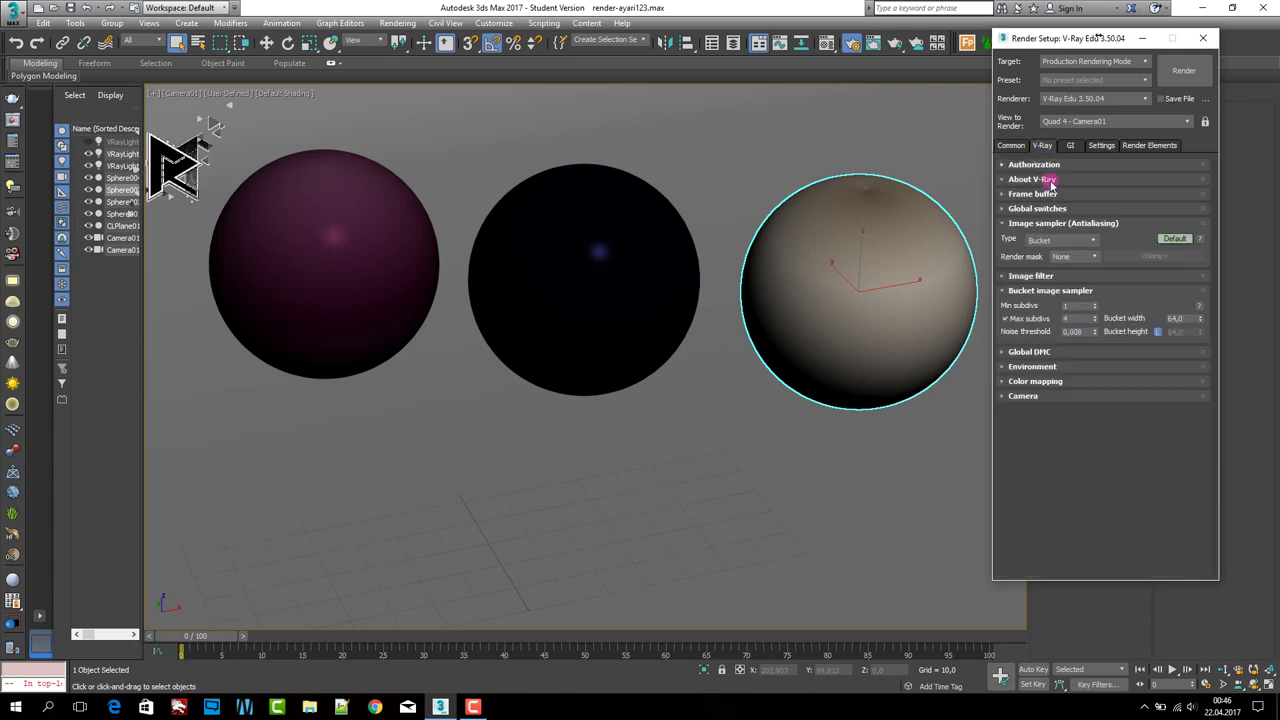
left_click(1044, 193)
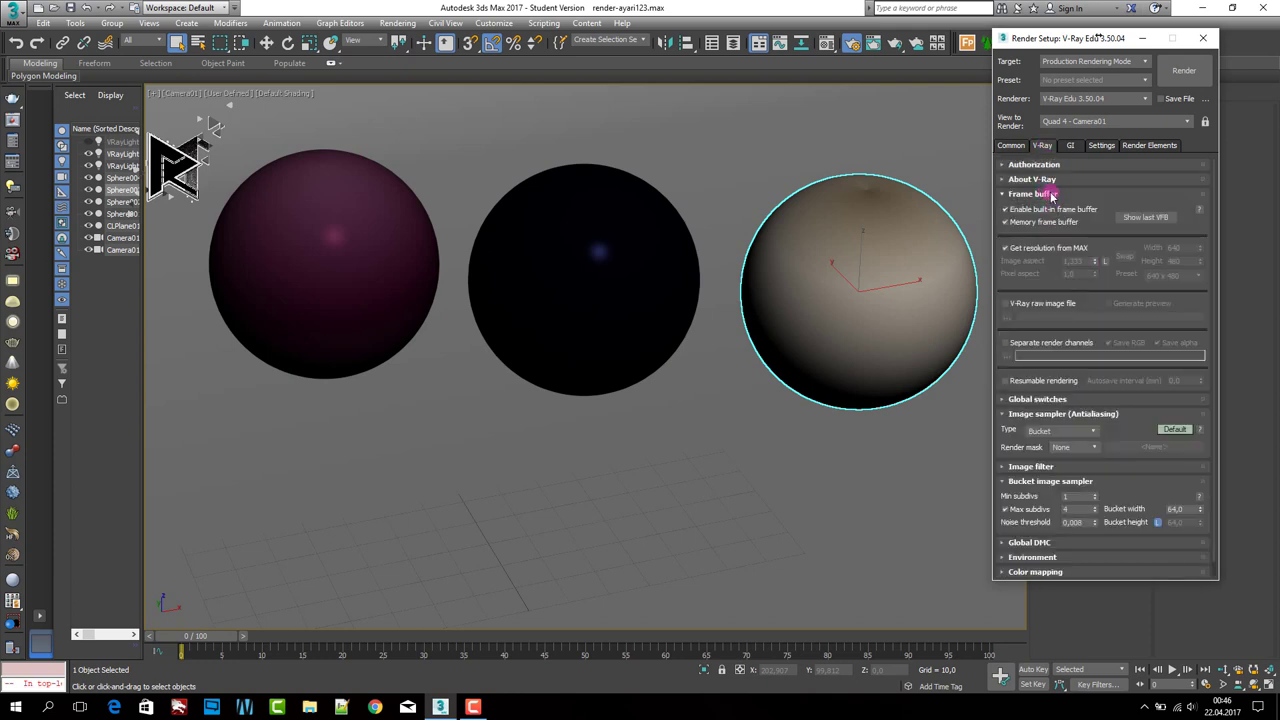
left_click(1044, 193)
left_click(1046, 208)
double_click(1178, 224)
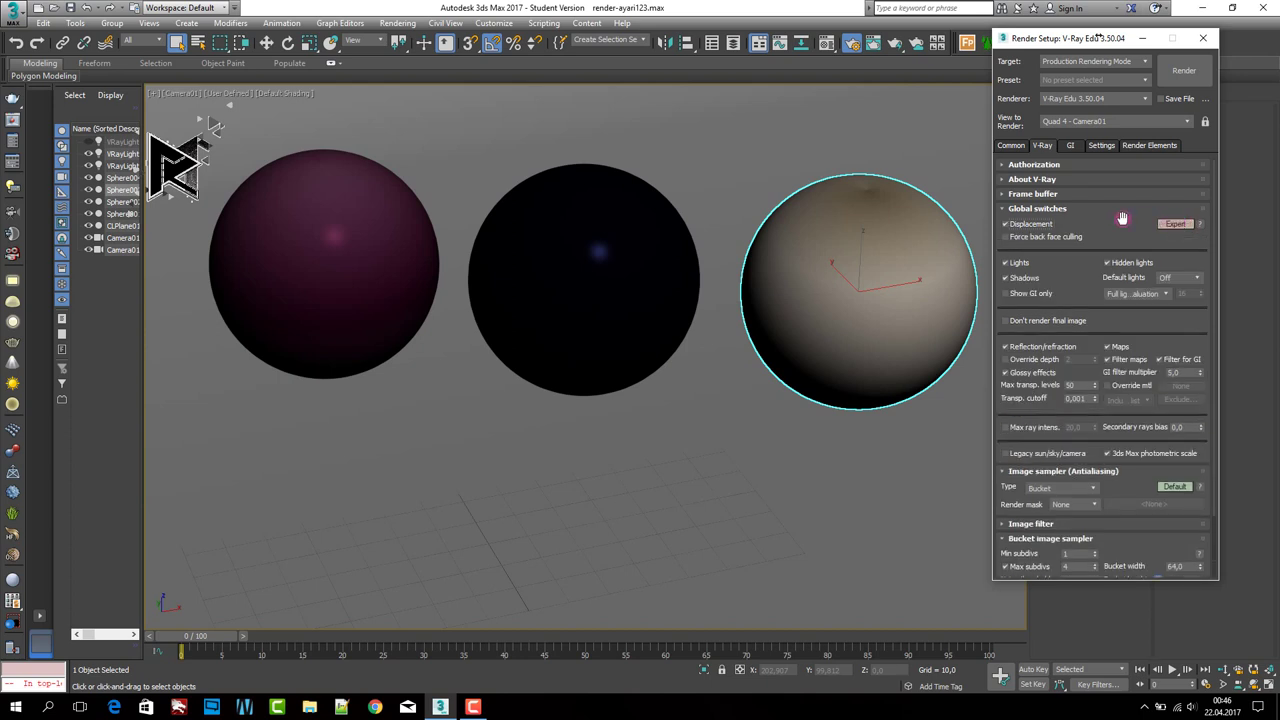
left_click(1046, 208)
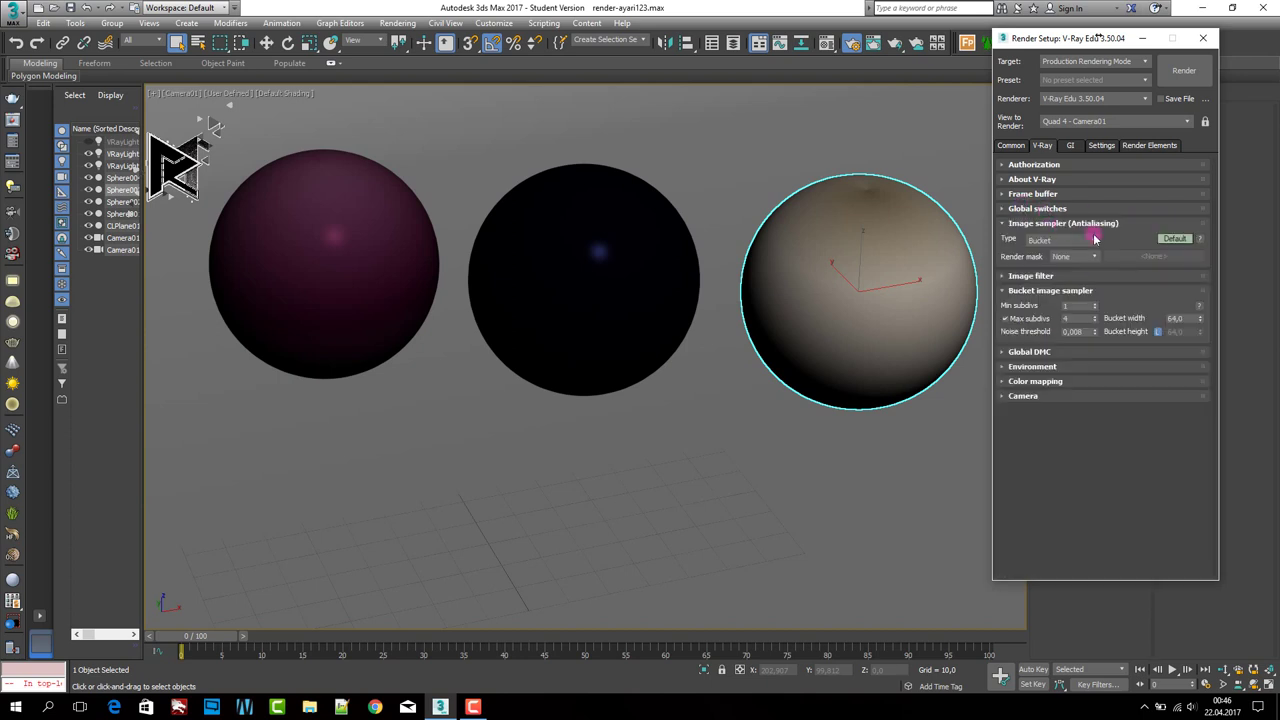
Step: Switch the image sampler to Expert and set bucket width 48 and noise threshold 0,001
double_click(1178, 238)
left_click(1073, 224)
left_click(1068, 238)
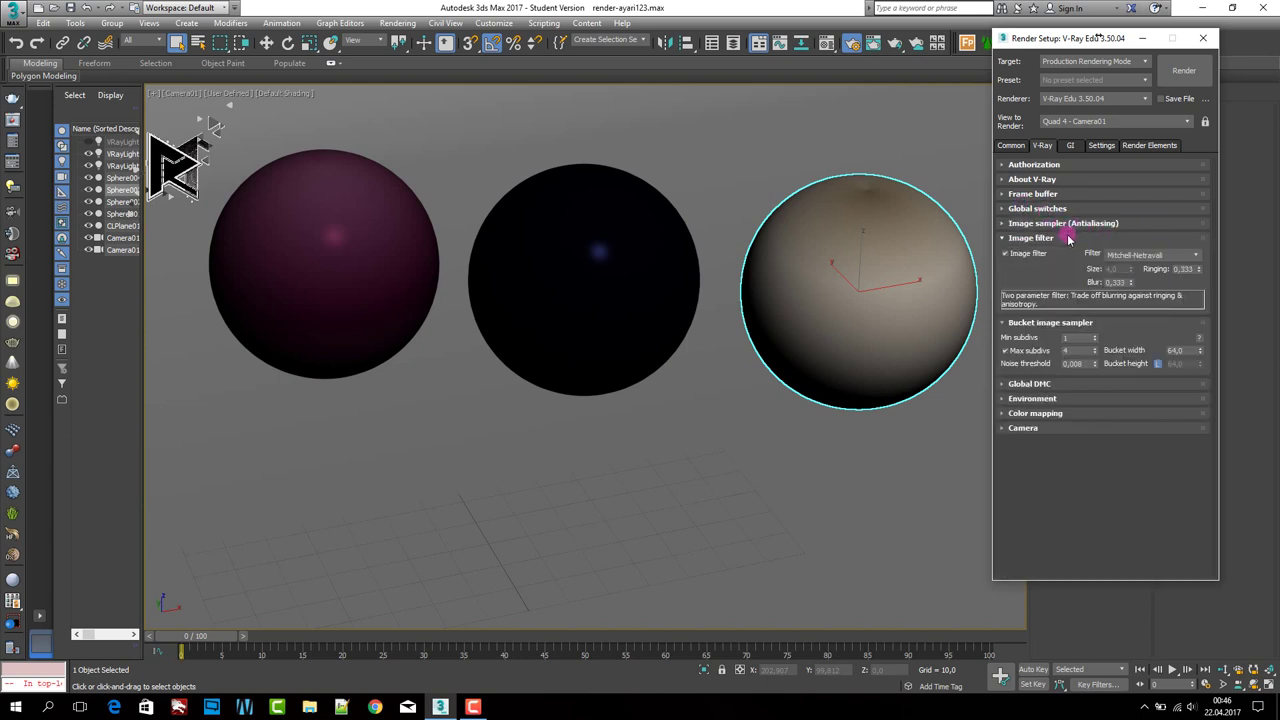
left_click(1041, 239)
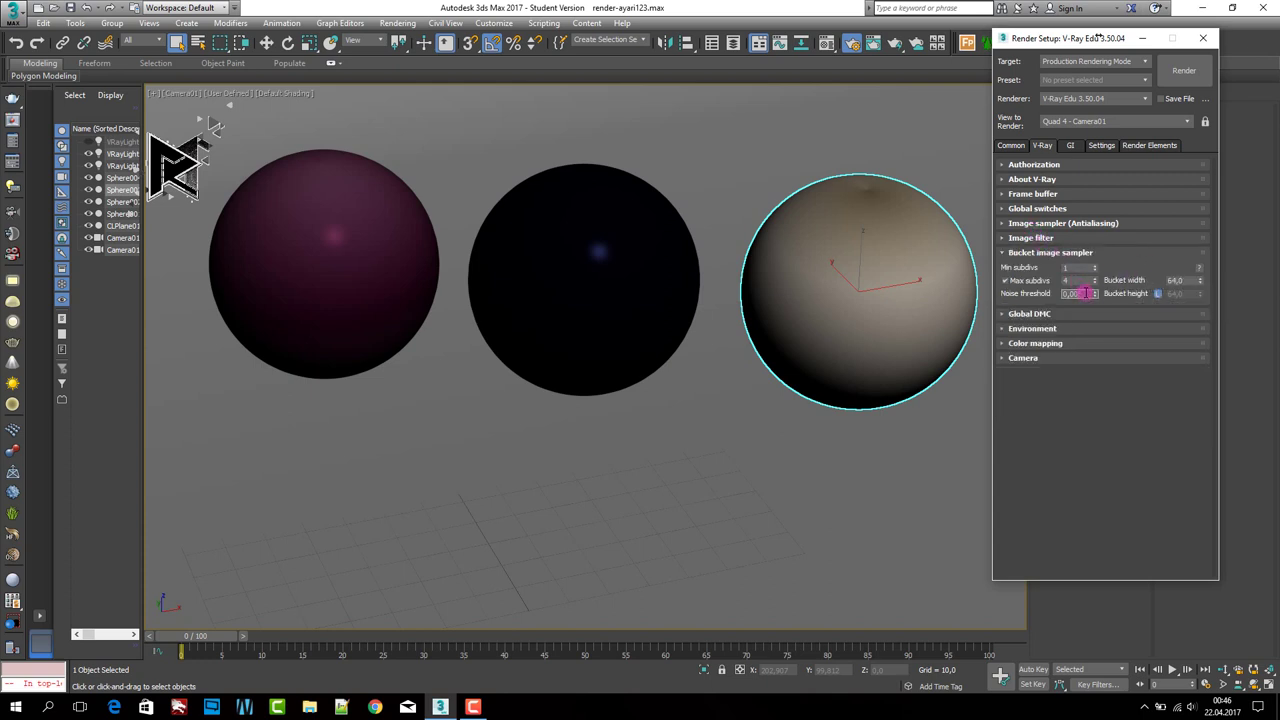
left_click(1179, 281)
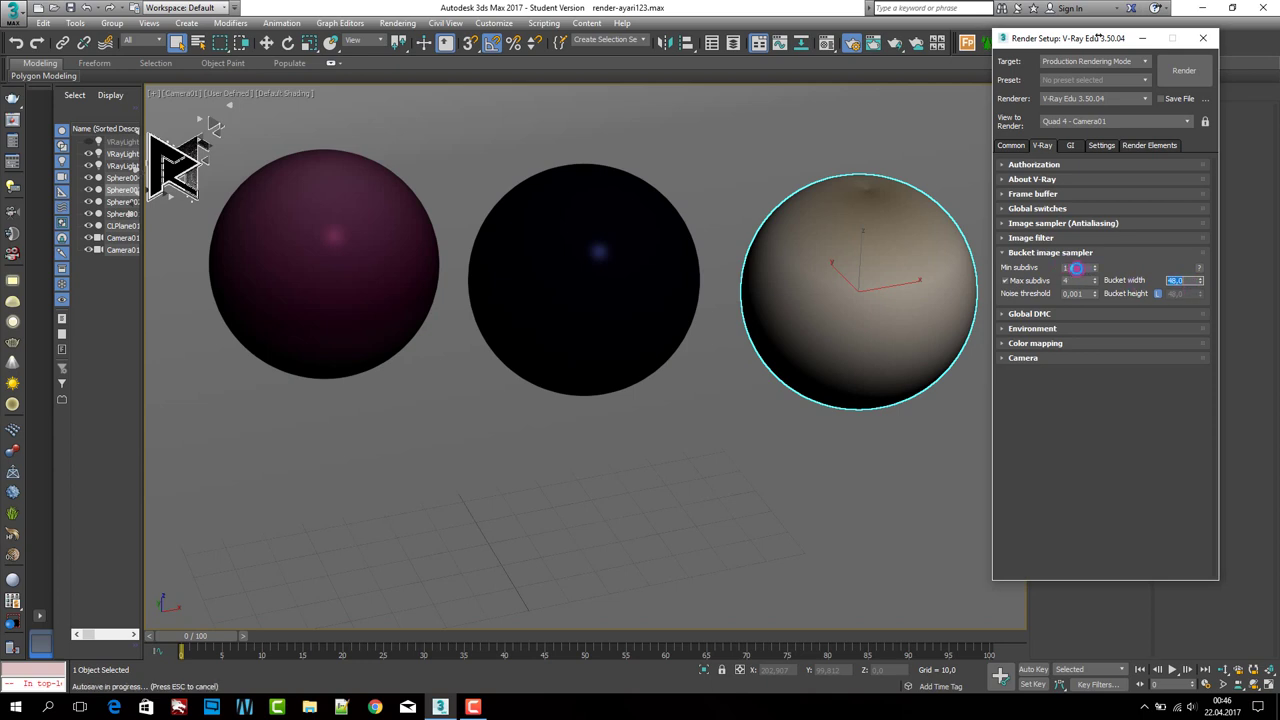
left_click(1072, 268)
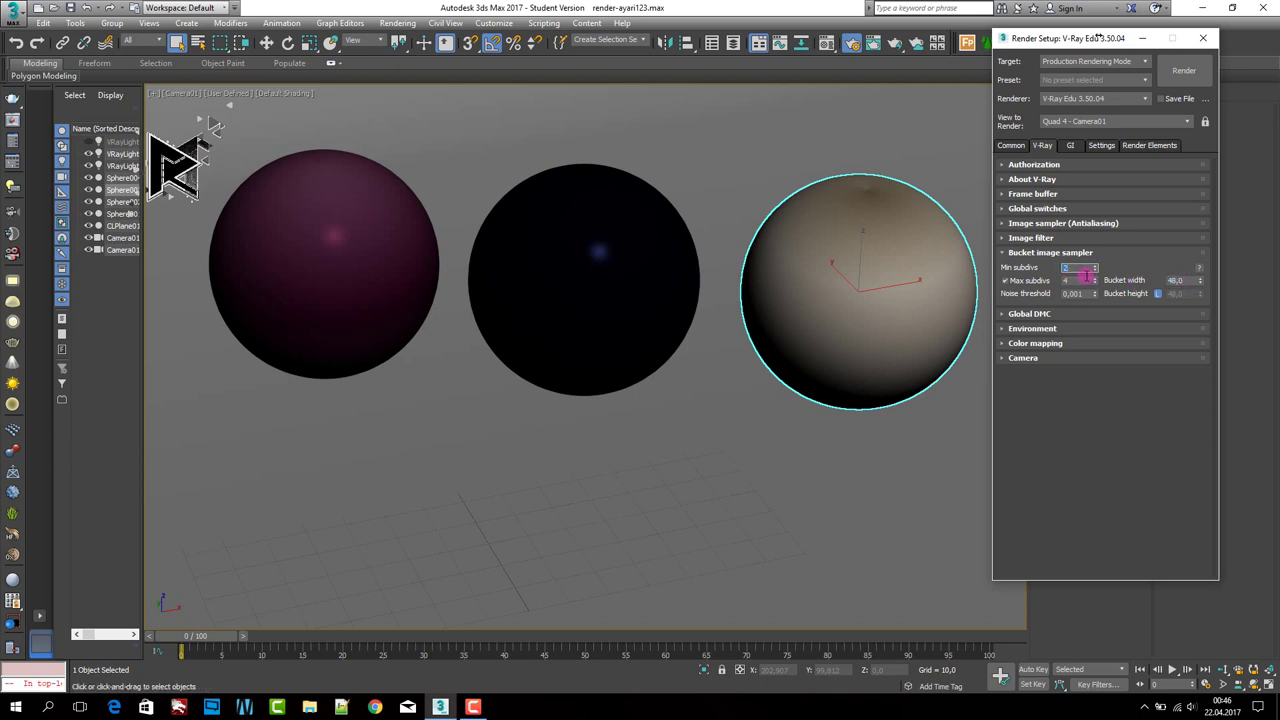
left_click(1068, 252)
Step: Review the Global DMC, environment, color mapping and camera rollouts
left_click(1068, 267)
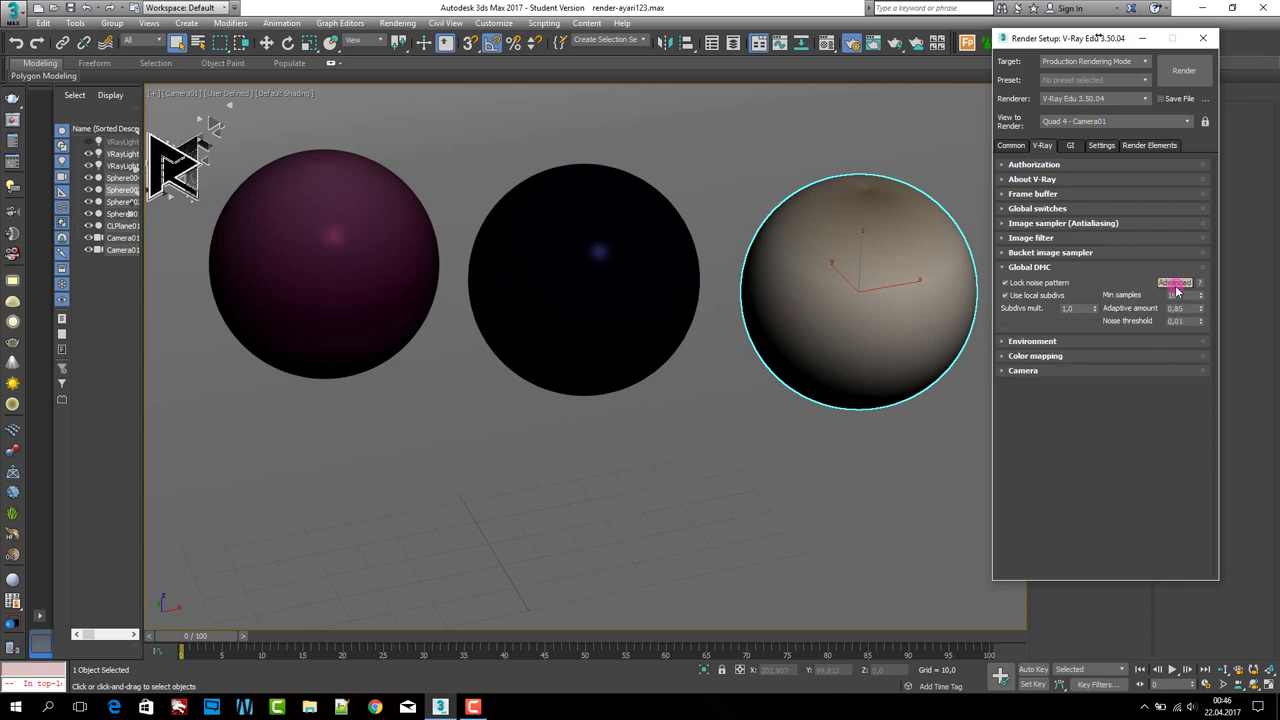
left_click(1097, 267)
left_click(1089, 283)
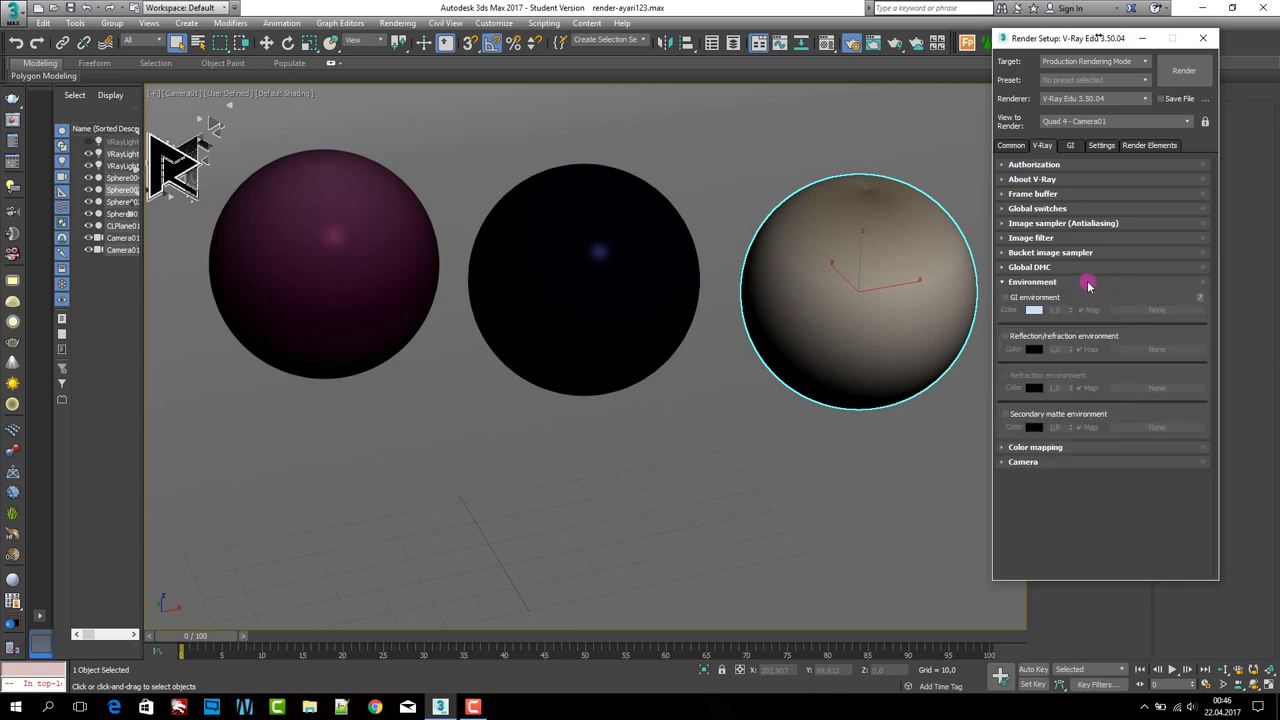
left_click(1089, 283)
left_click(1086, 296)
left_click(1088, 298)
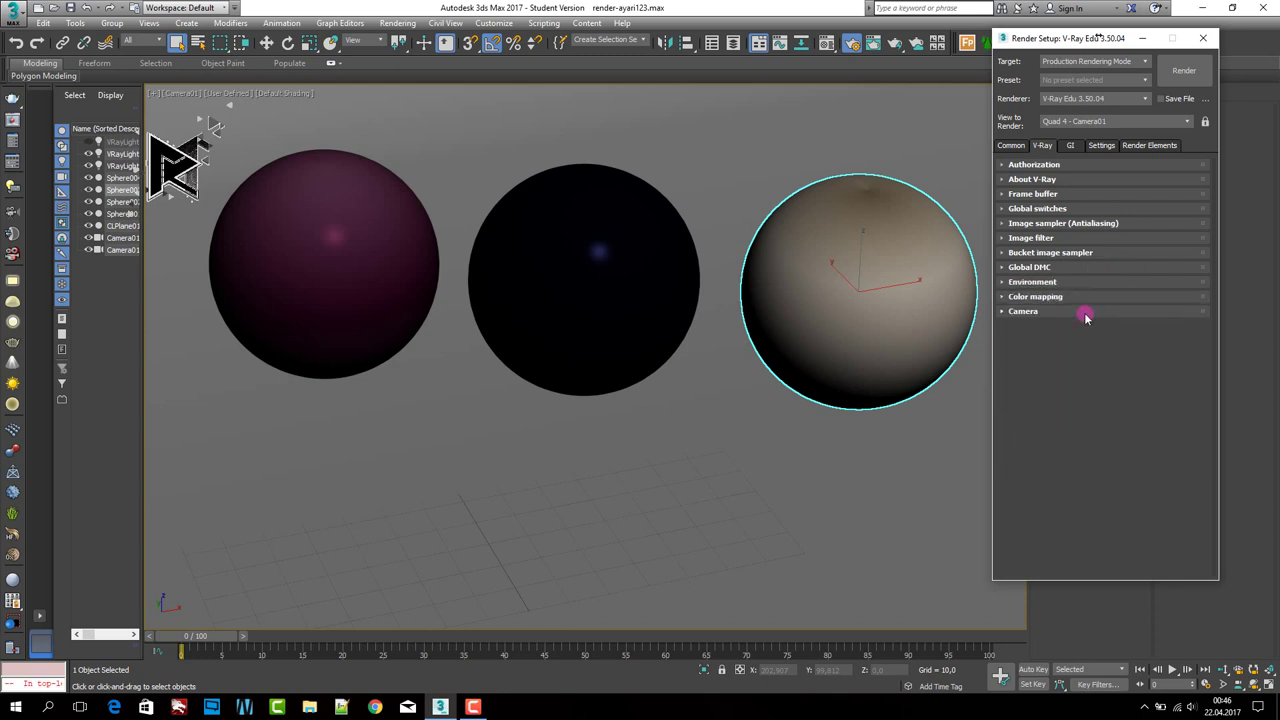
left_click(1086, 311)
left_click(1086, 311)
left_click(1070, 145)
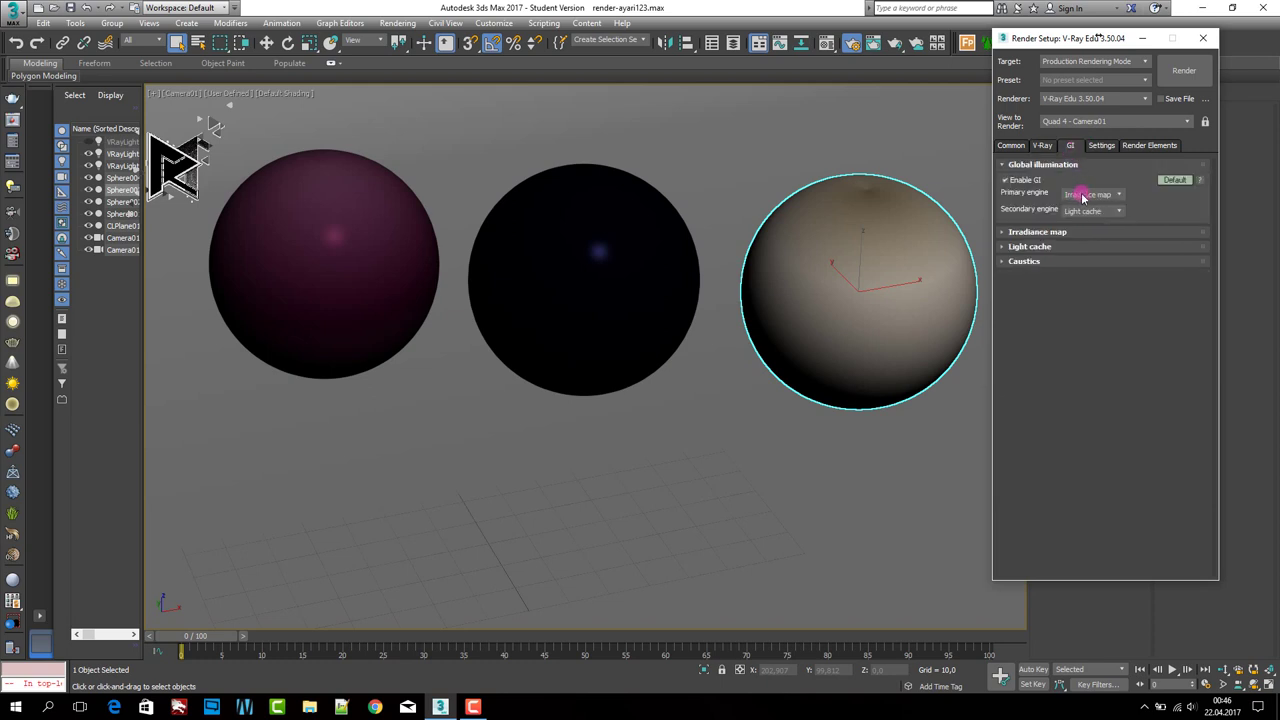
Step: Set the irradiance map to the High preset with 25 interpolation samples
left_click(1166, 182)
left_click(1052, 311)
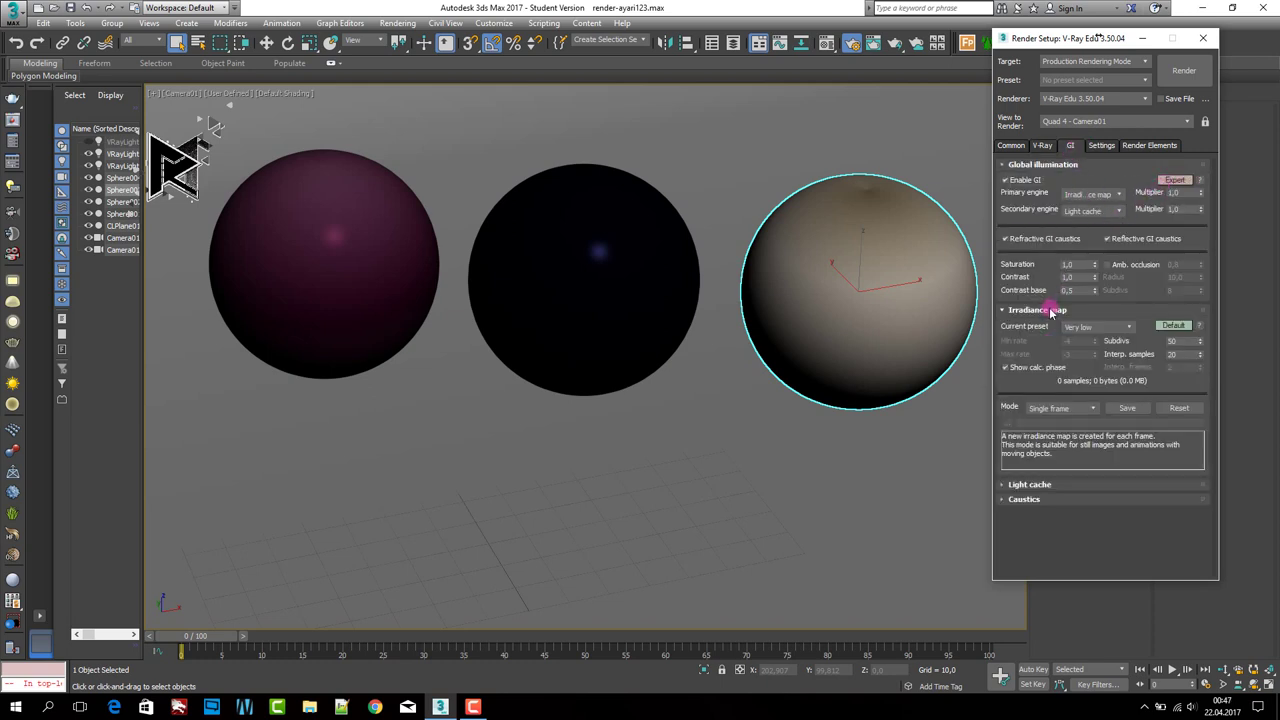
left_click(1100, 327)
left_click(1090, 384)
type("25")
left_click(1176, 326)
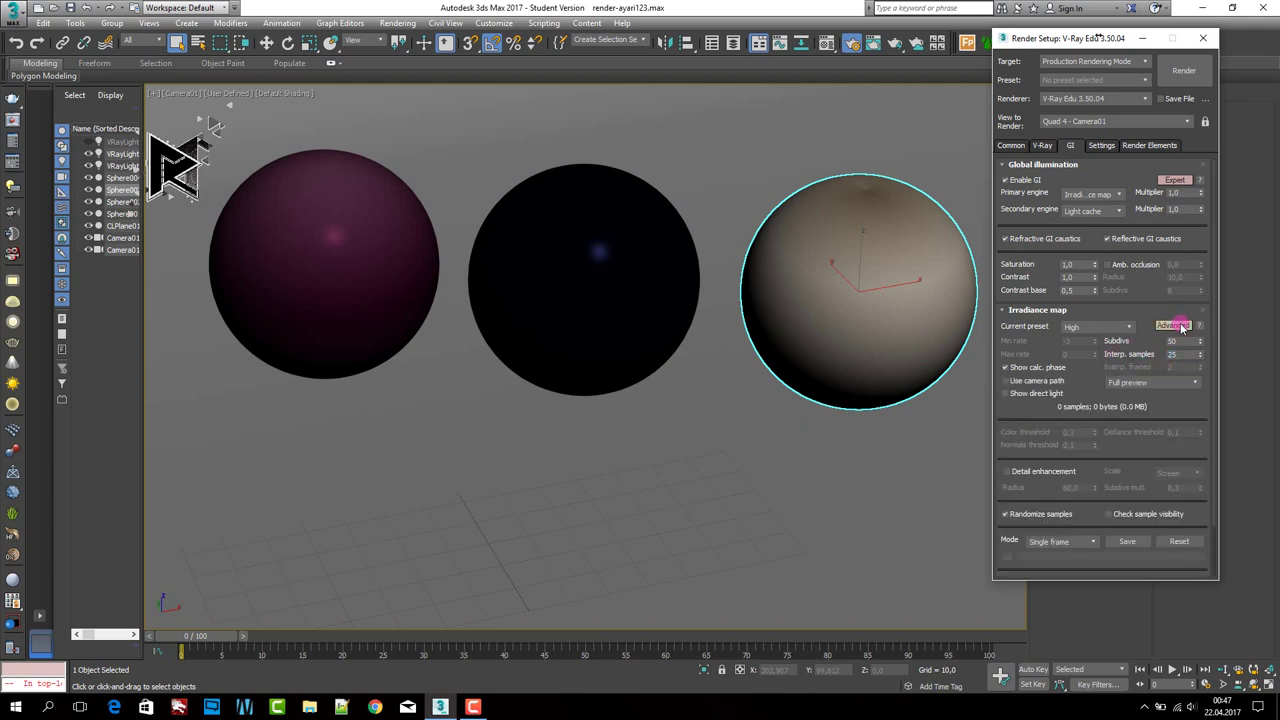
left_click(1070, 165)
left_click(1070, 179)
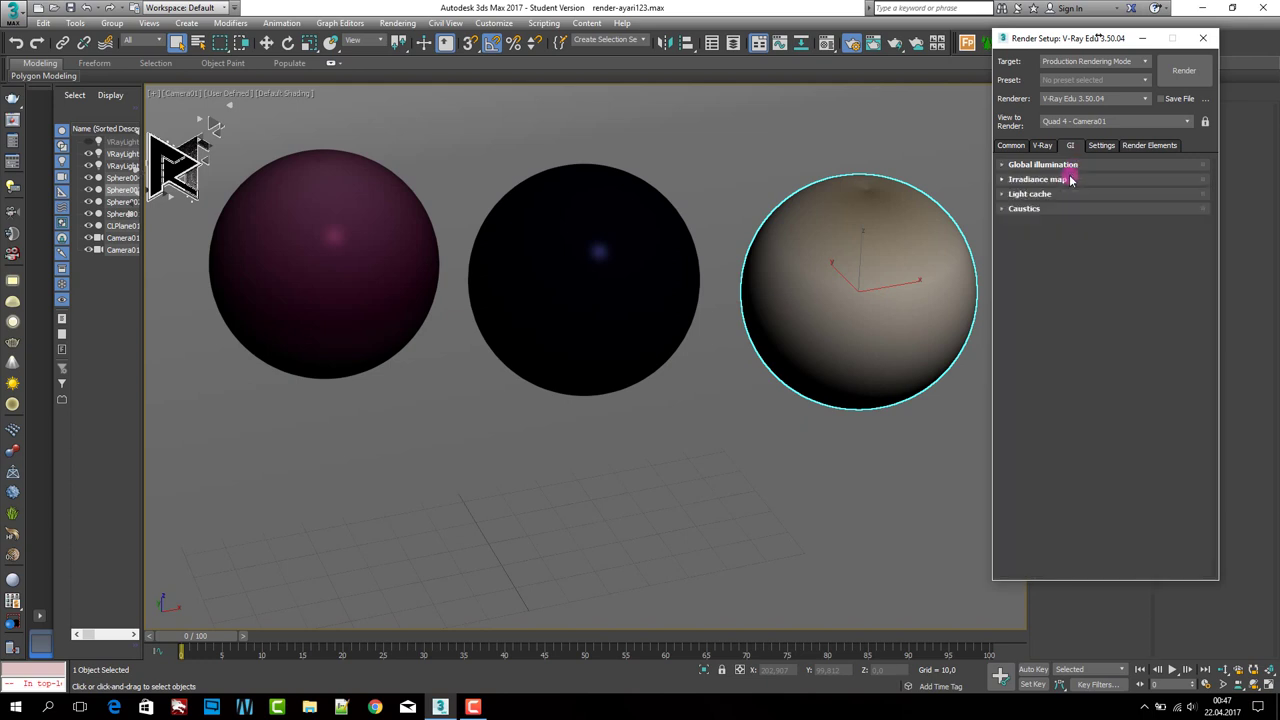
Step: Switch the Light cache and System rollouts to Expert mode
left_click(1070, 194)
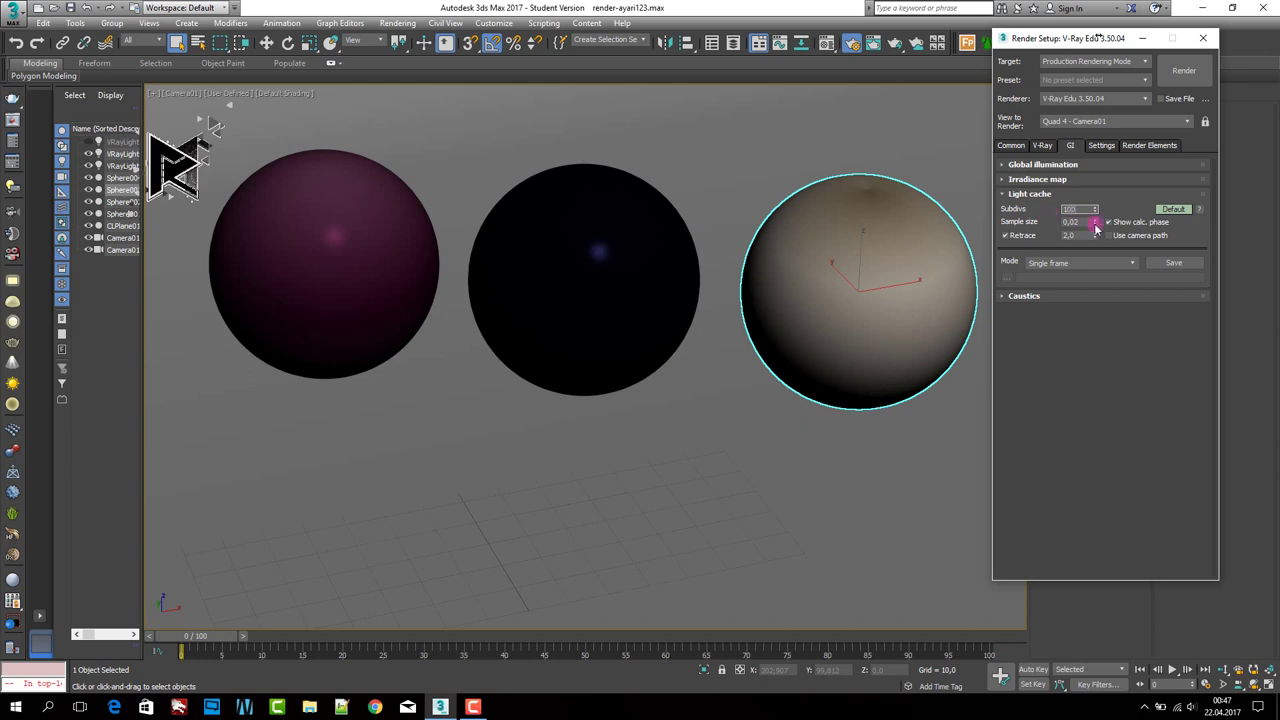
left_click(1170, 209)
left_click(1170, 209)
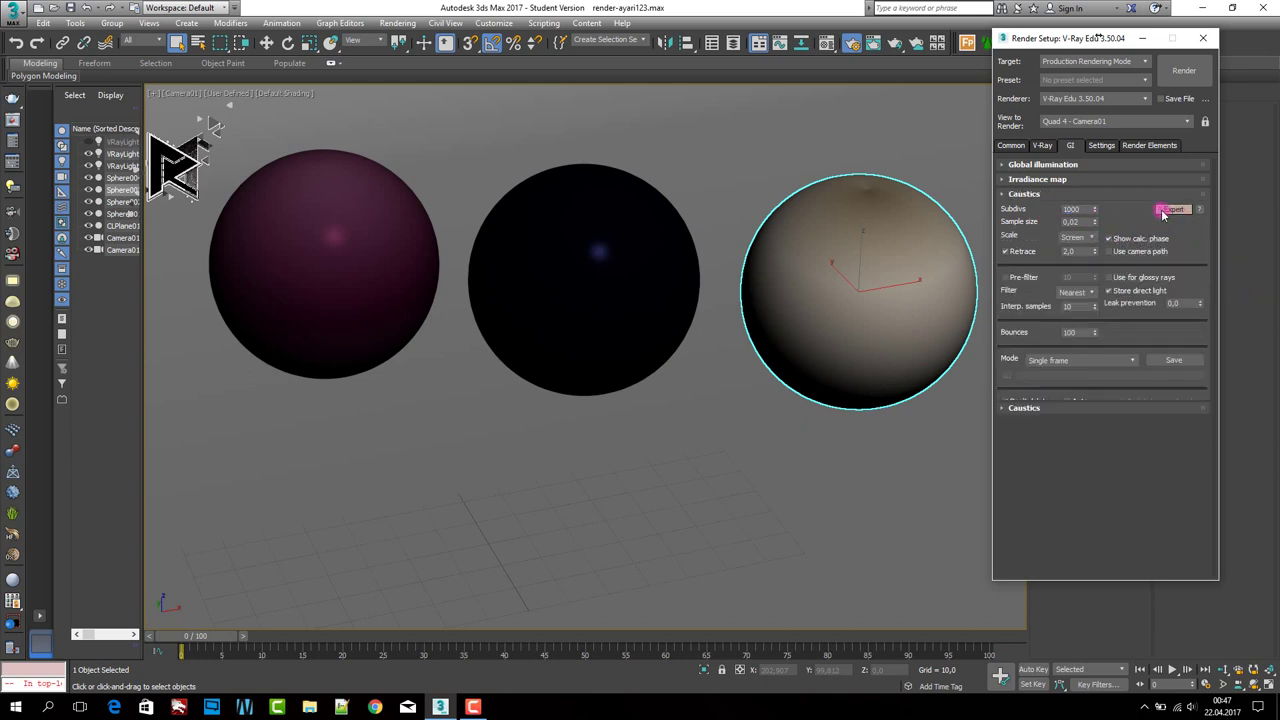
left_click(1070, 194)
left_click(1100, 145)
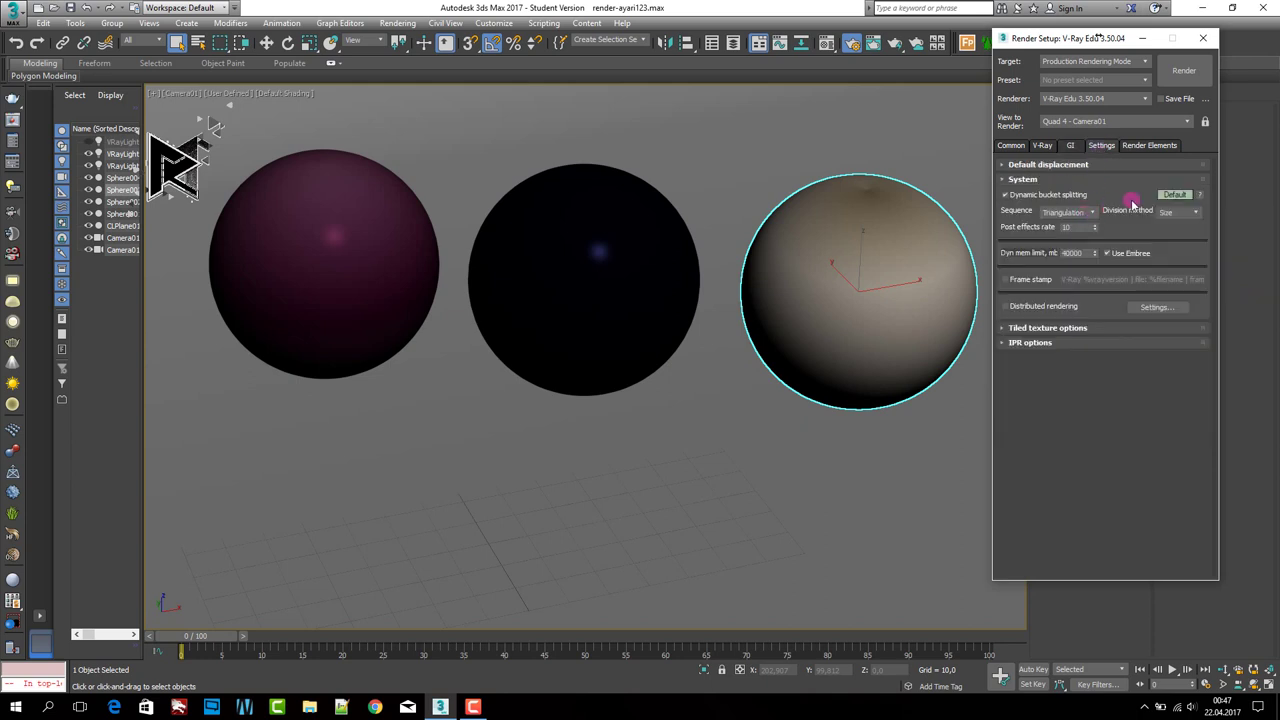
left_click(1175, 194)
left_click(1175, 194)
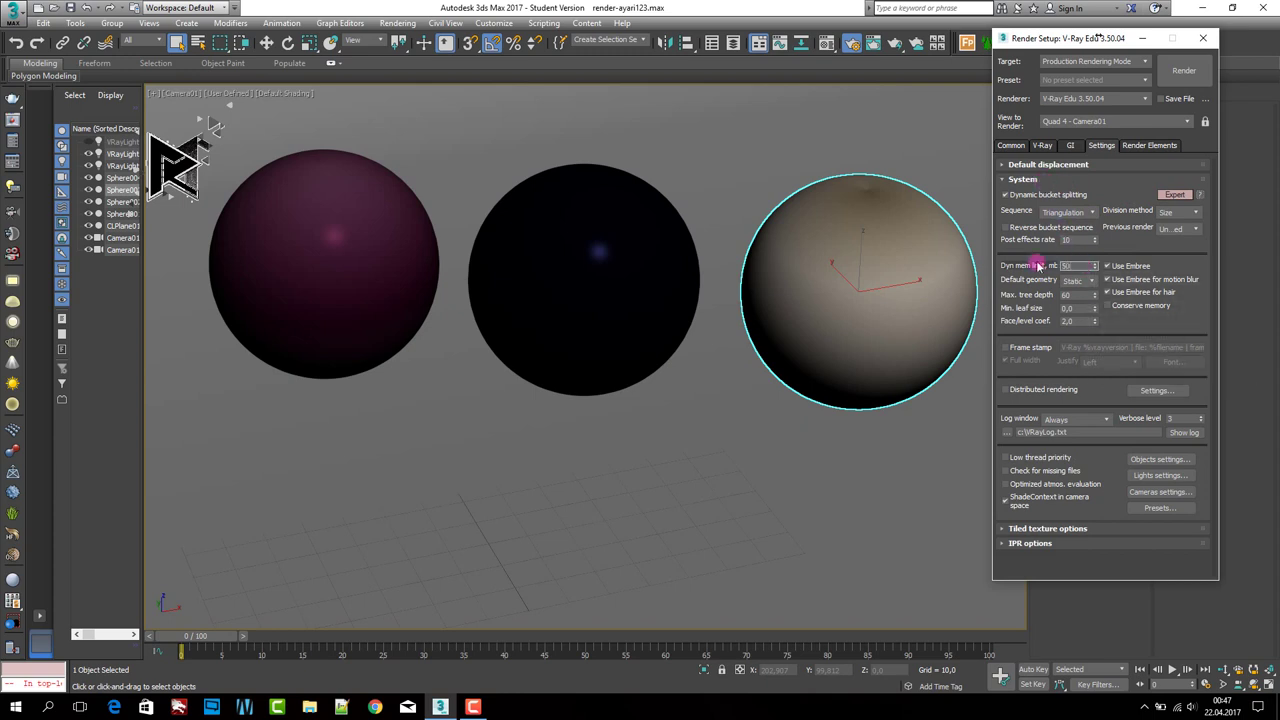
left_click(1035, 179)
Step: Review the displacement, tiled texture, IPR and render elements settings, then render the camera view
left_click(1038, 165)
left_click(1037, 164)
left_click(1041, 195)
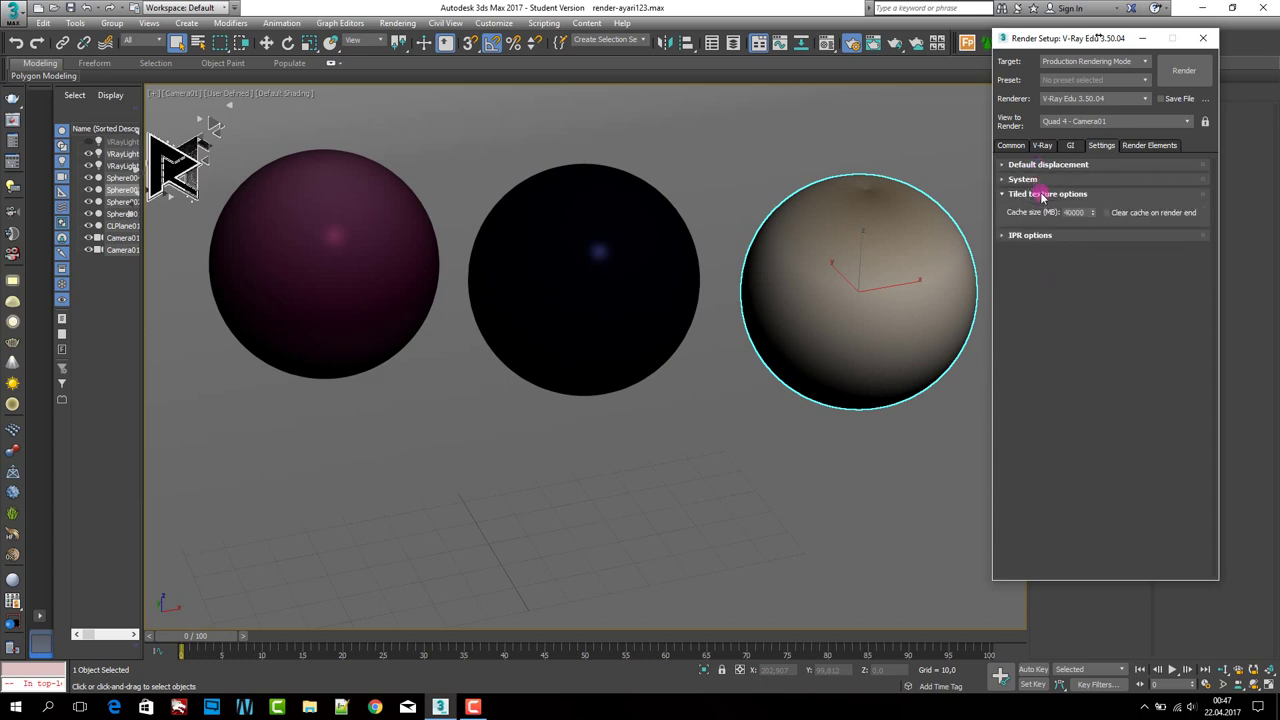
left_click(1041, 195)
left_click(1046, 209)
left_click(1046, 209)
left_click(1150, 145)
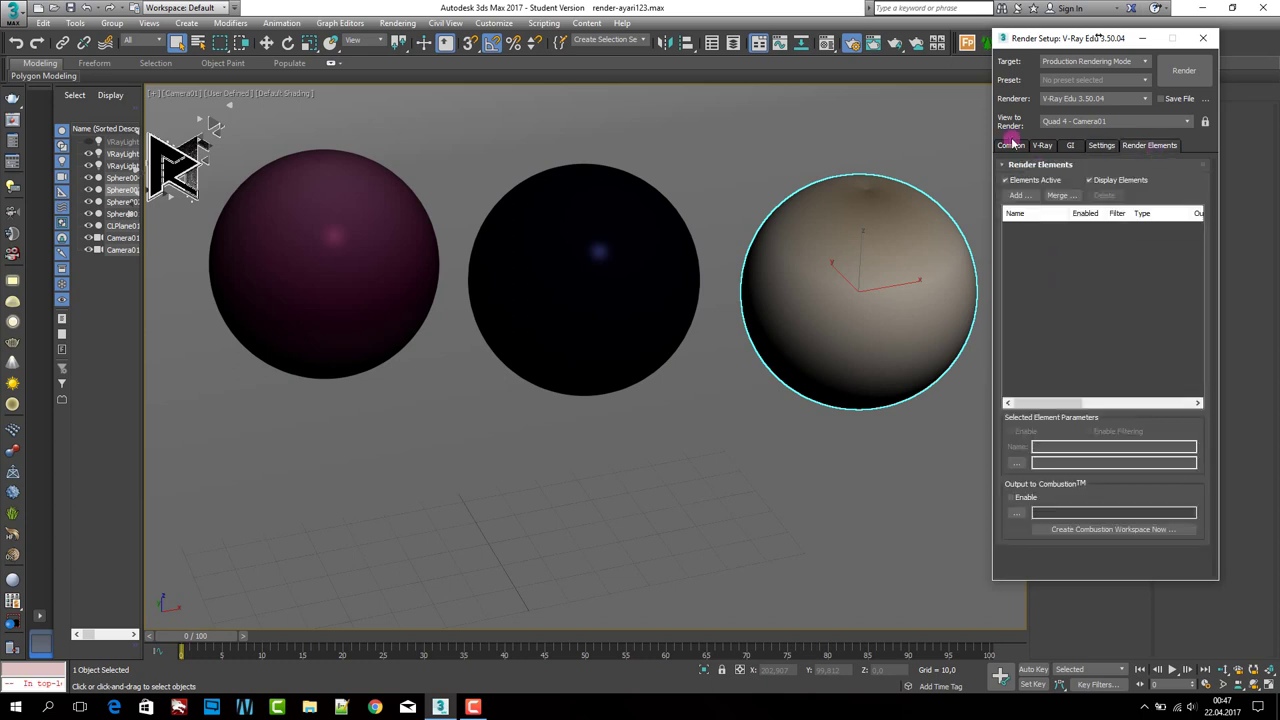
left_click(1011, 145)
left_click(1182, 70)
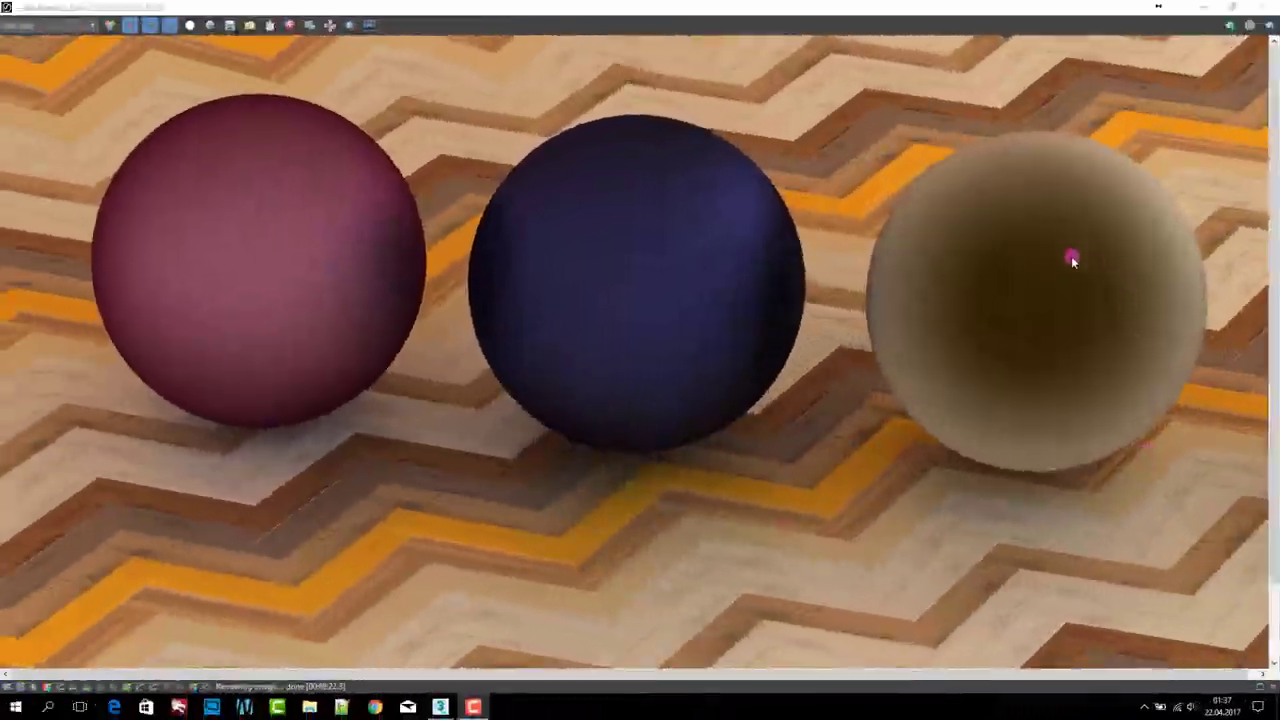
Step: Zoom in and out of the finished render in the V-Ray frame buffer to inspect the woven fabric
scroll(1072, 260, "up", 3)
scroll(288, 278, "down", 3)
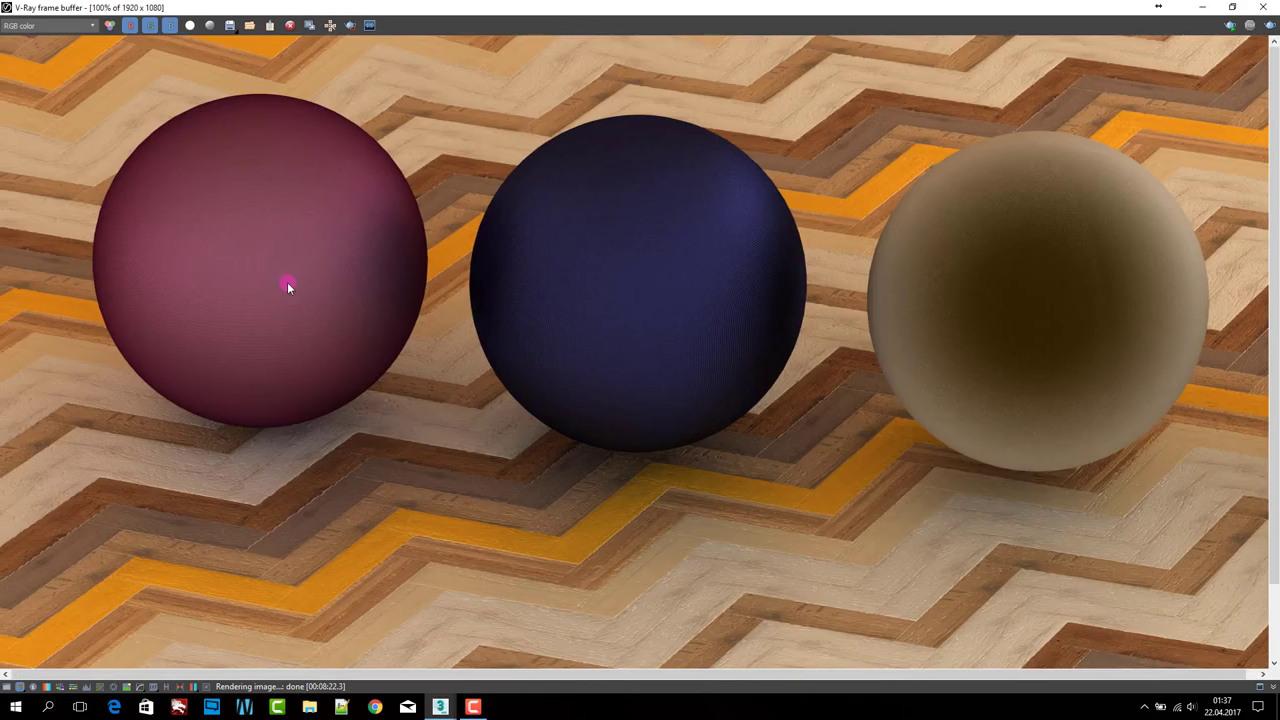
scroll(379, 283, "up", 1)
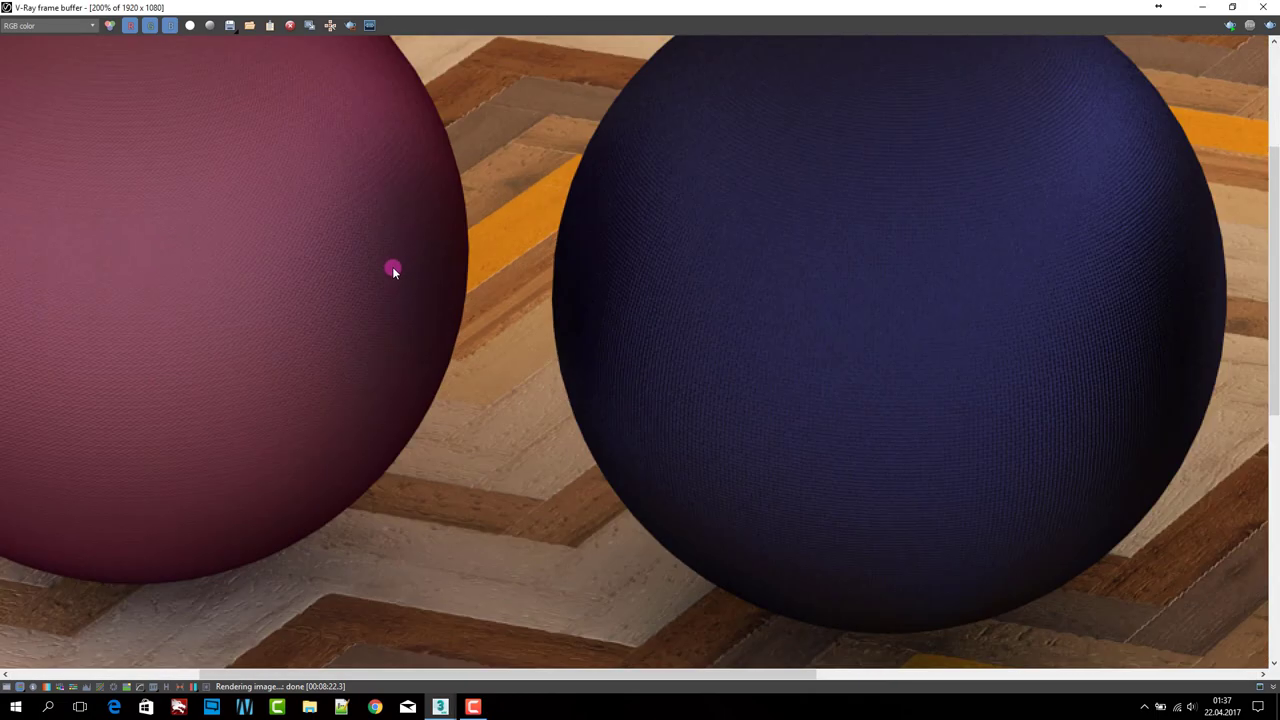
scroll(392, 266, "down", 2)
scroll(427, 266, "up", 1)
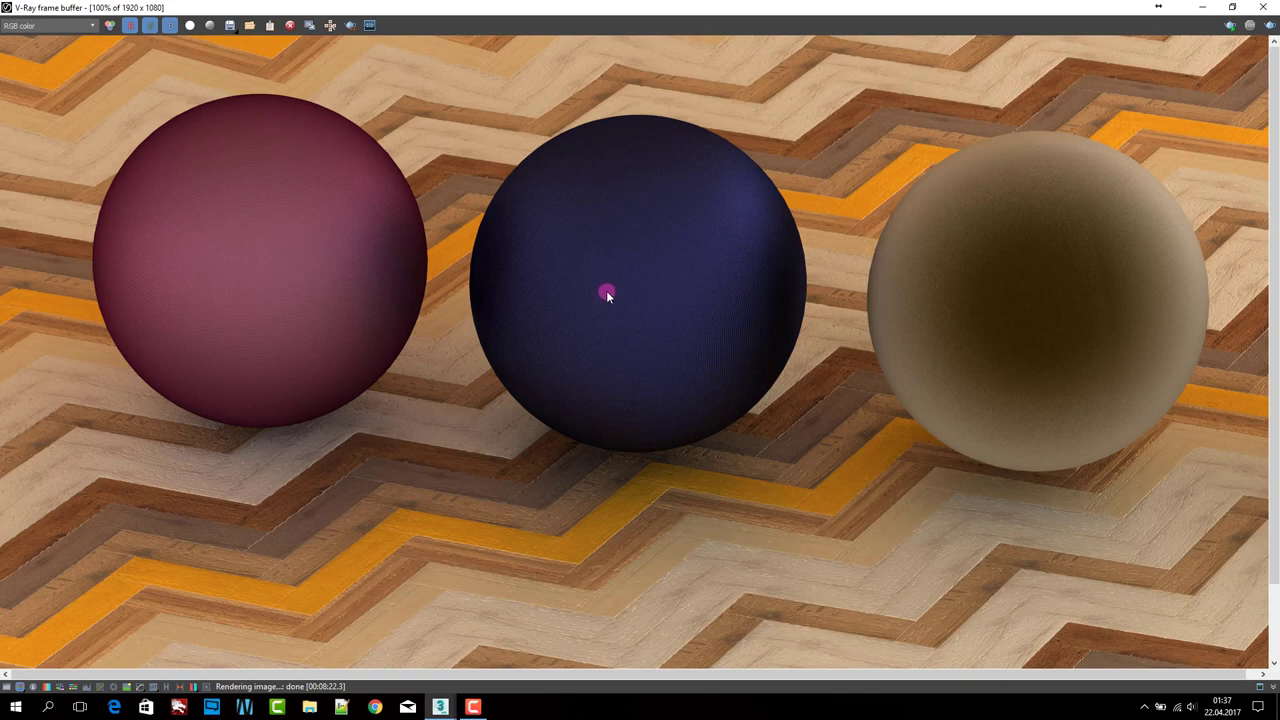